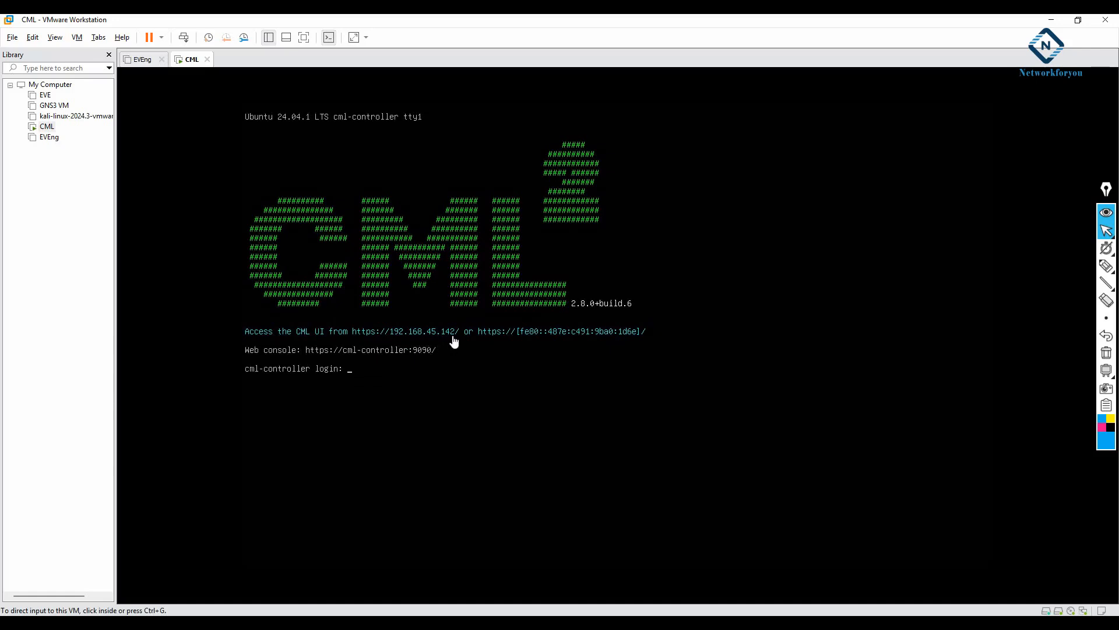
pyautogui.click(204, 625)
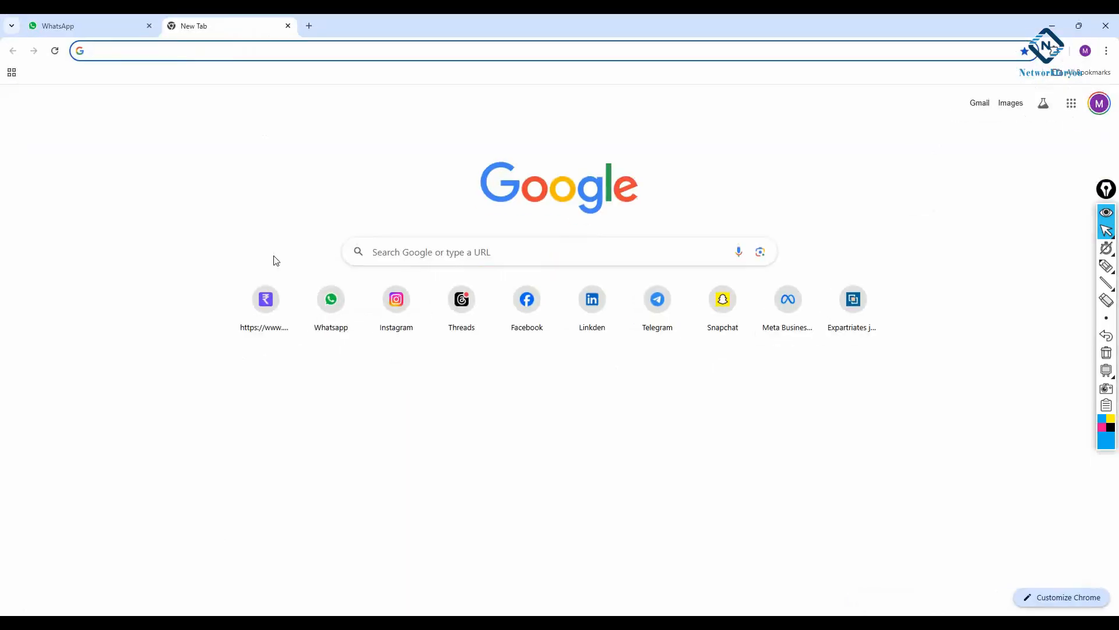
pyautogui.write('1')
pyautogui.press('Down')
pyautogui.press('Down')
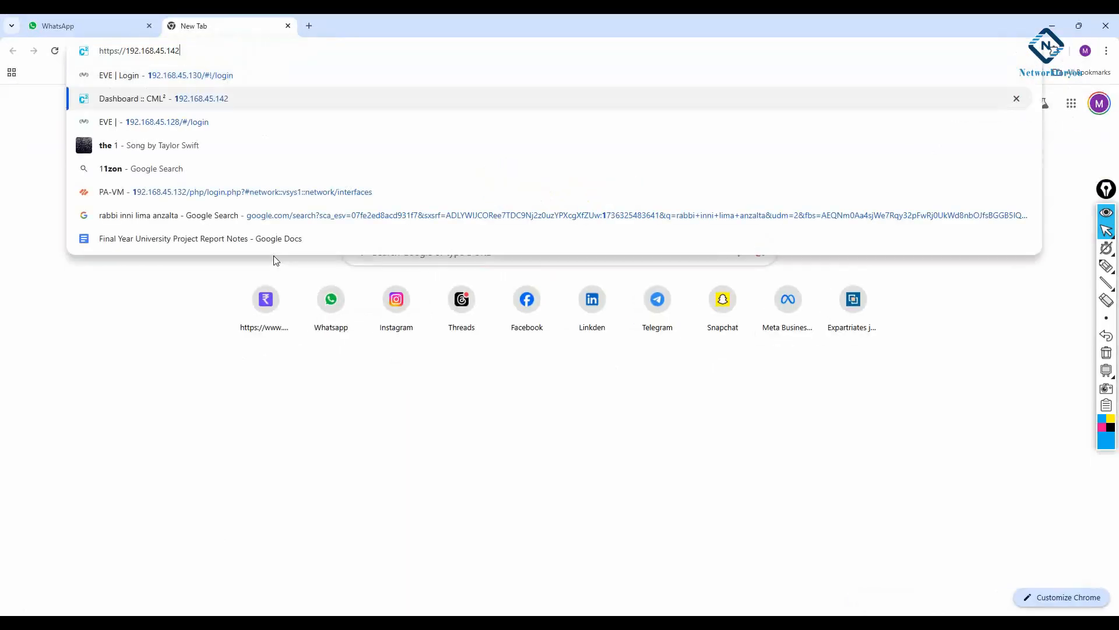
pyautogui.press('Up')
pyautogui.press('Return')
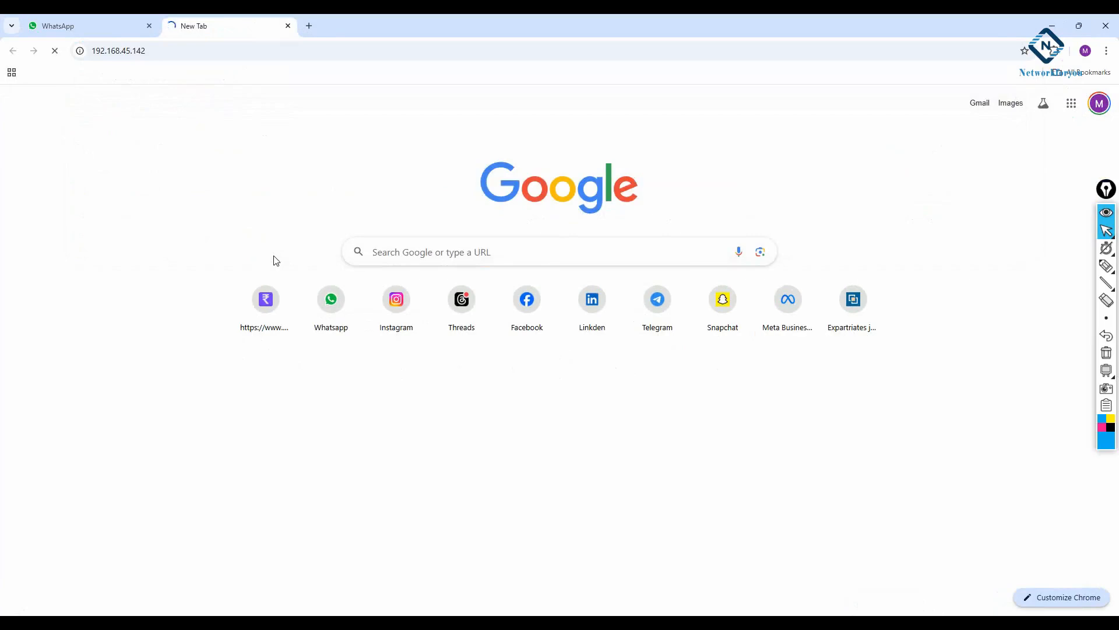
# Log in to Cisco Modeling Labs with the username admin and the account password
pyautogui.click(150, 350)
pyautogui.click(151, 374)
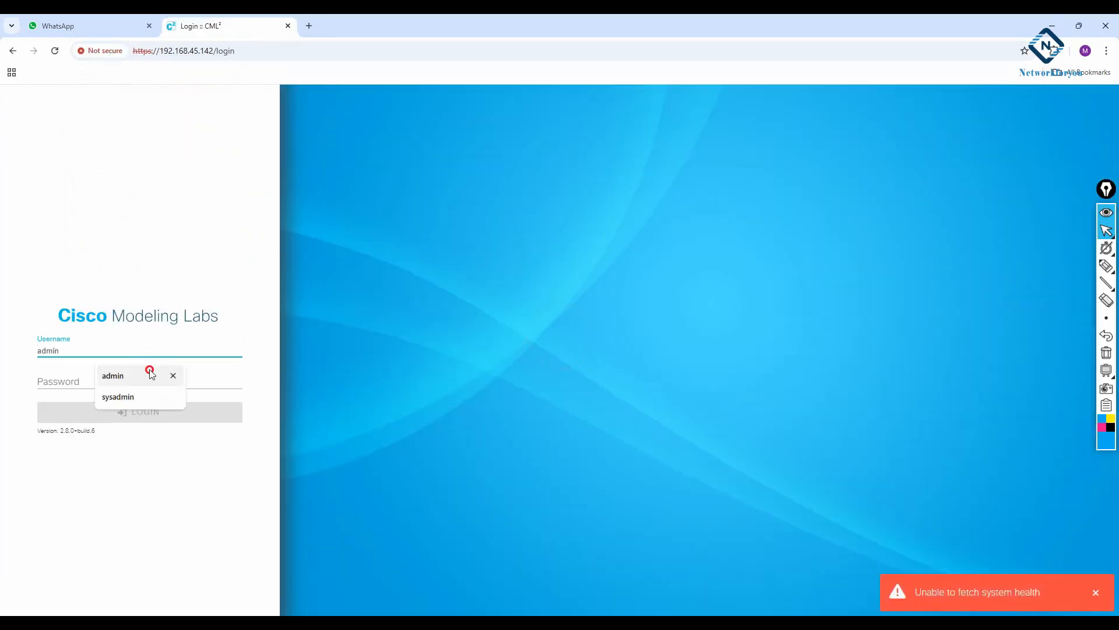
pyautogui.click(138, 379)
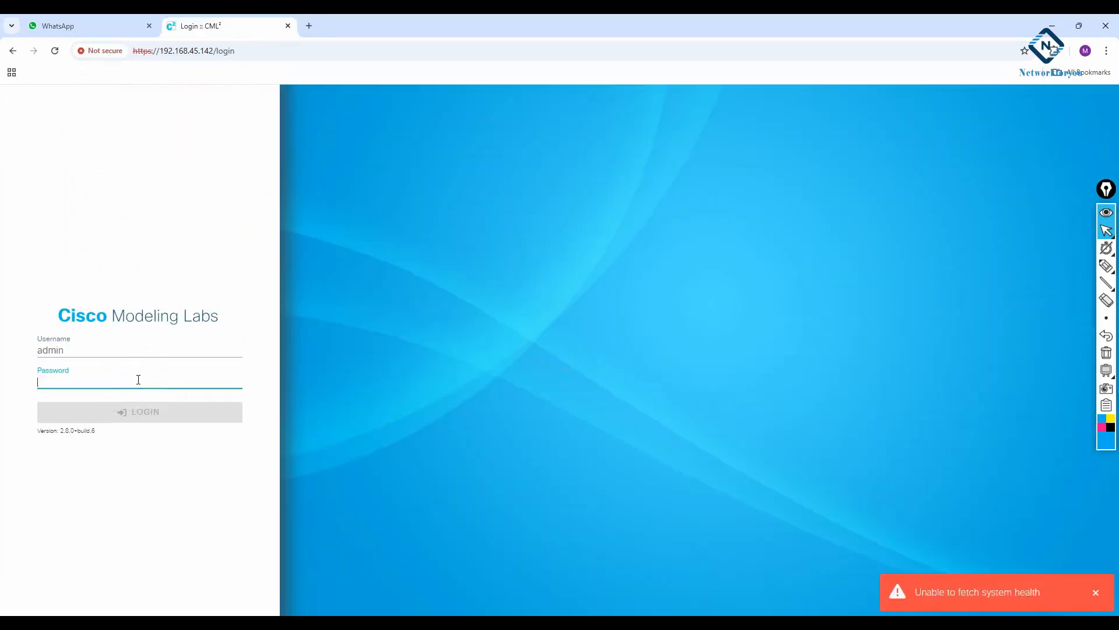
pyautogui.write('a')
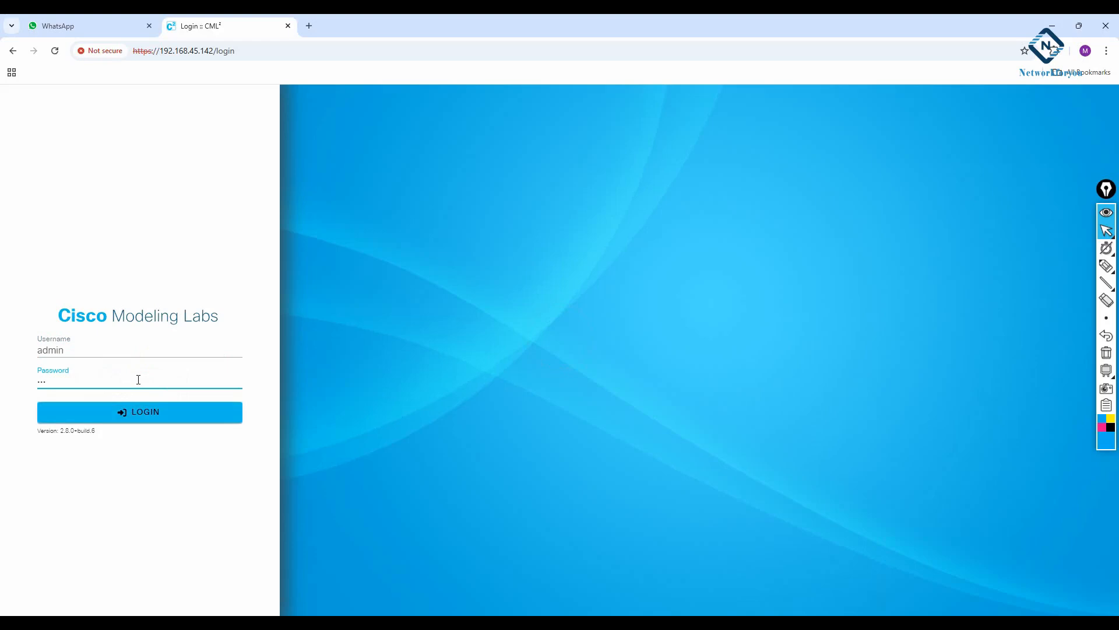
pyautogui.press('Return')
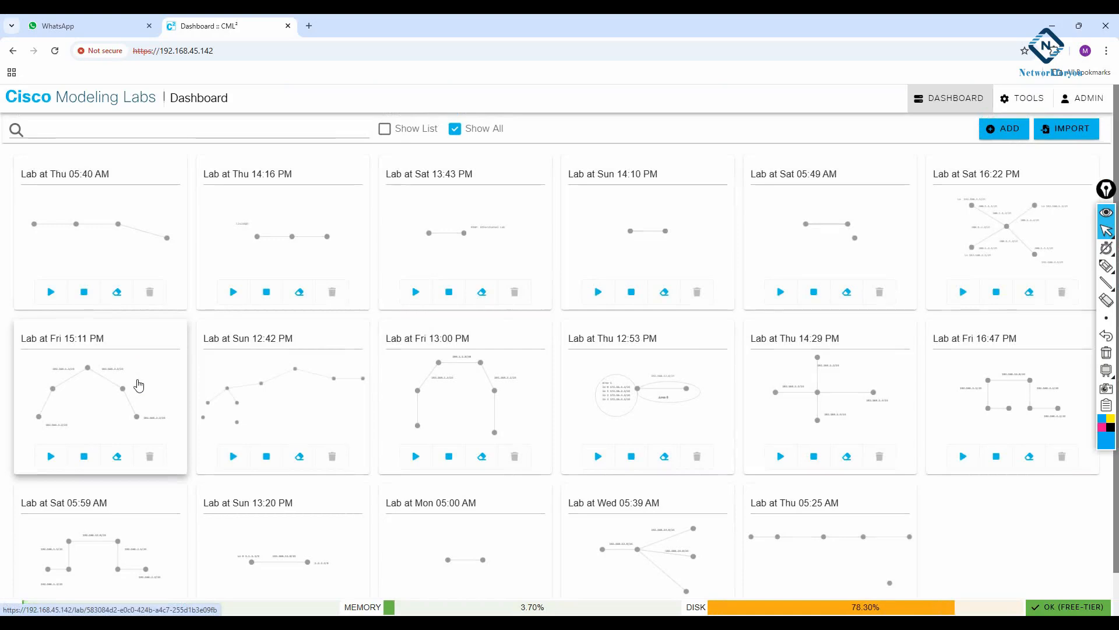
# Create a new lab and enlarge its topology canvas by shrinking the pane below it
pyautogui.scroll(-1, 251, 374)
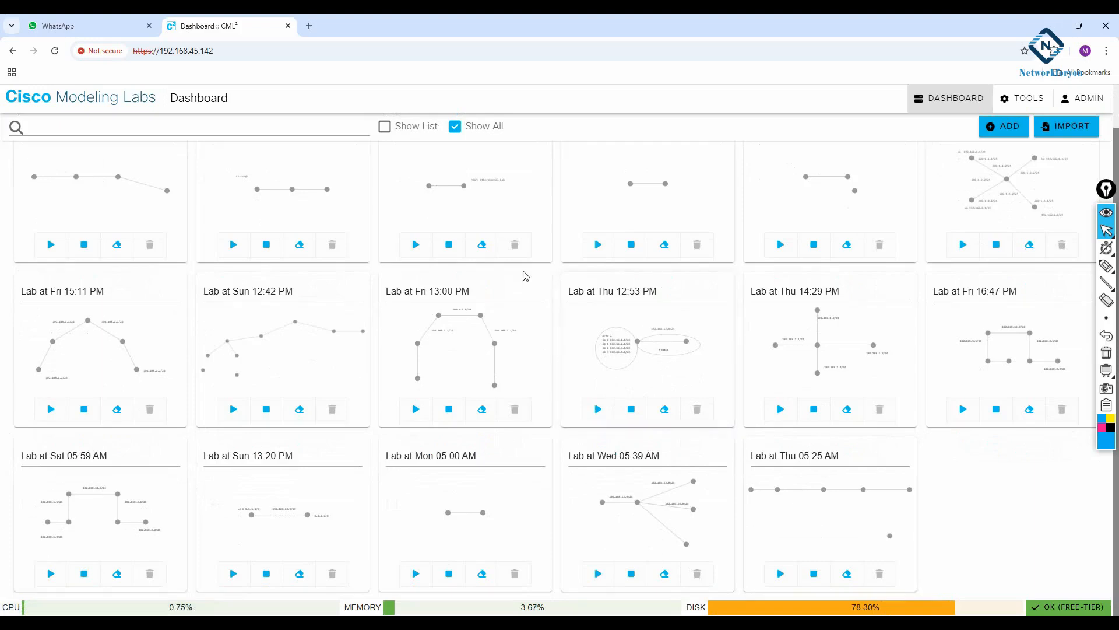
pyautogui.scroll(1, 525, 275)
pyautogui.click(992, 130)
pyautogui.moveTo(562, 275); pyautogui.dragTo(563, 380)
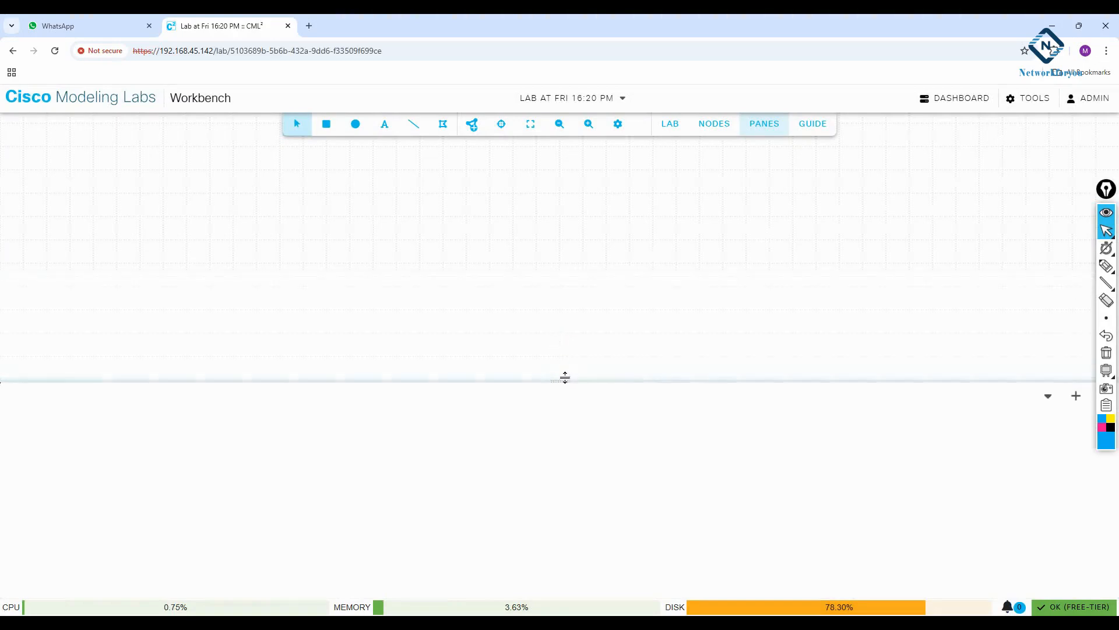
pyautogui.moveTo(547, 379); pyautogui.dragTo(552, 431)
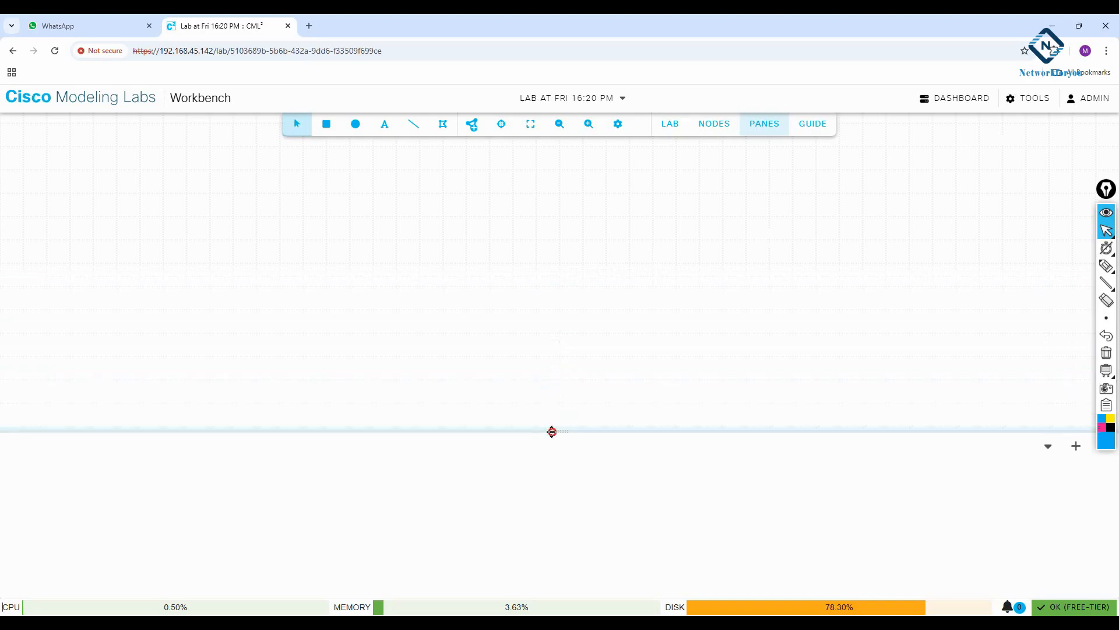
# Add four IOL routers to the canvas, arranged around one unmanaged switch in the middle
pyautogui.click(478, 133)
pyautogui.moveTo(651, 225); pyautogui.dragTo(97, 225)
pyautogui.moveTo(647, 211); pyautogui.dragTo(210, 148)
pyautogui.moveTo(654, 202); pyautogui.dragTo(204, 318)
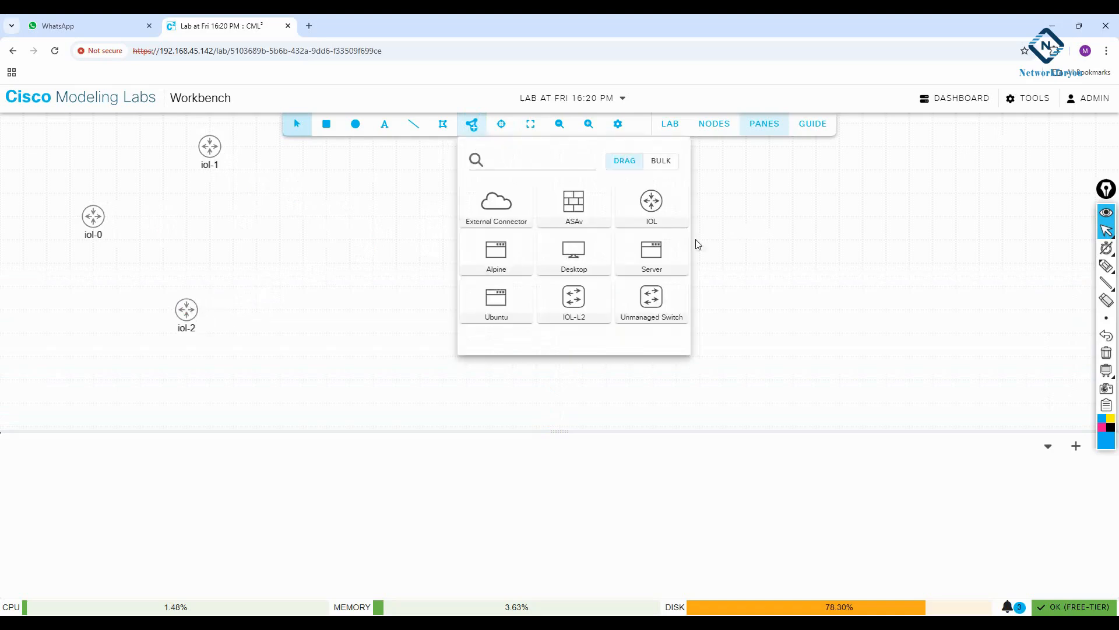
pyautogui.moveTo(652, 202); pyautogui.dragTo(288, 251)
pyautogui.moveTo(656, 300); pyautogui.dragTo(214, 236)
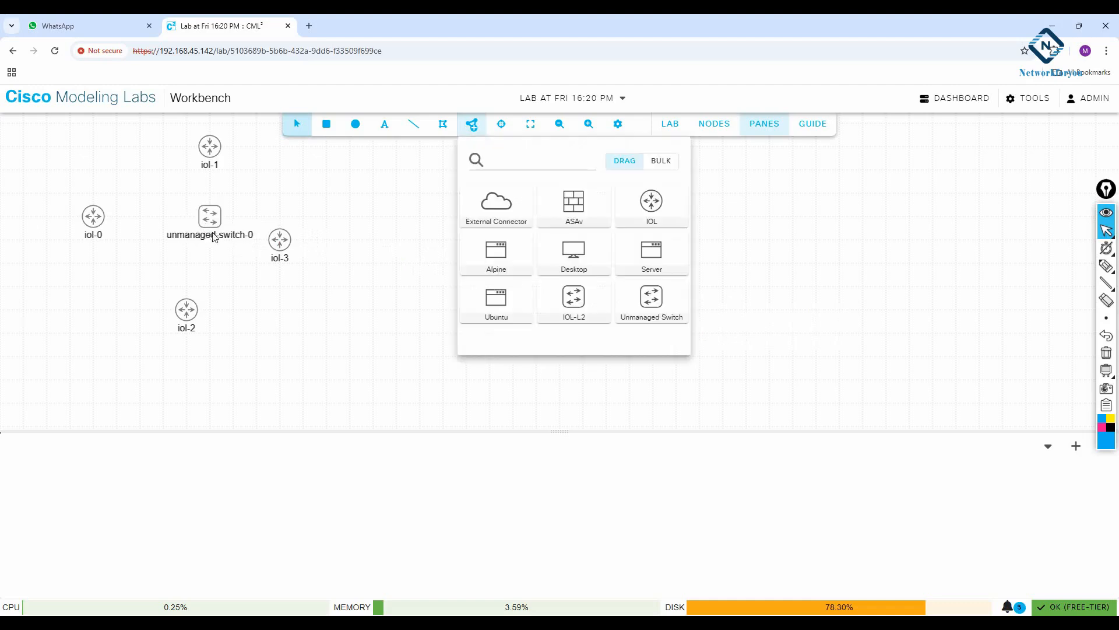
pyautogui.moveTo(279, 252); pyautogui.dragTo(310, 229)
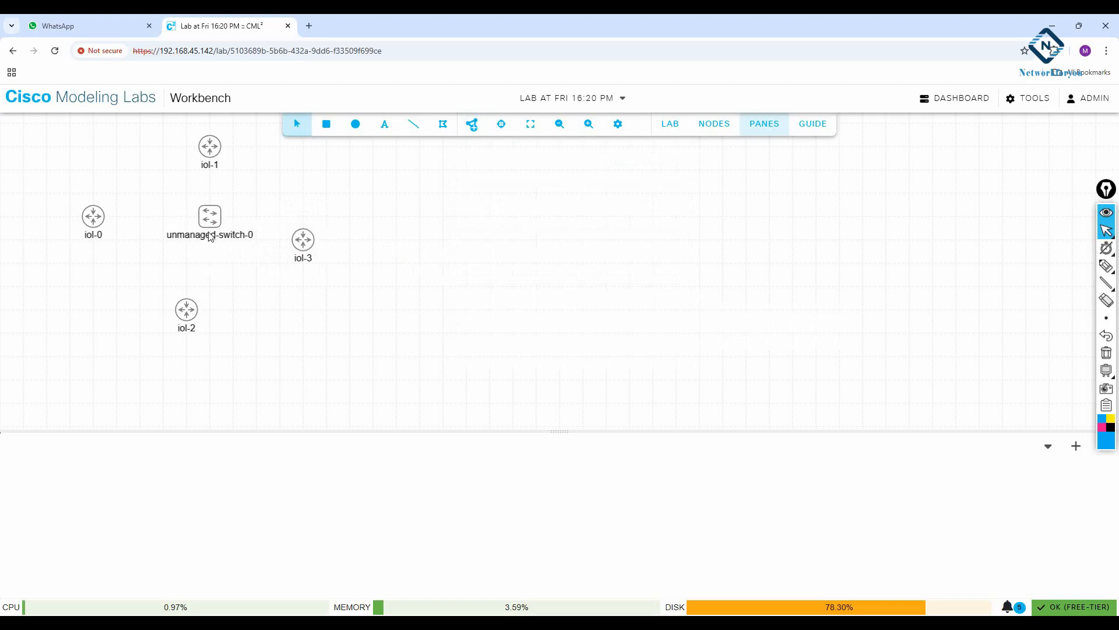
# Rename the unmanaged switch node to SW1
pyautogui.click(209, 232)
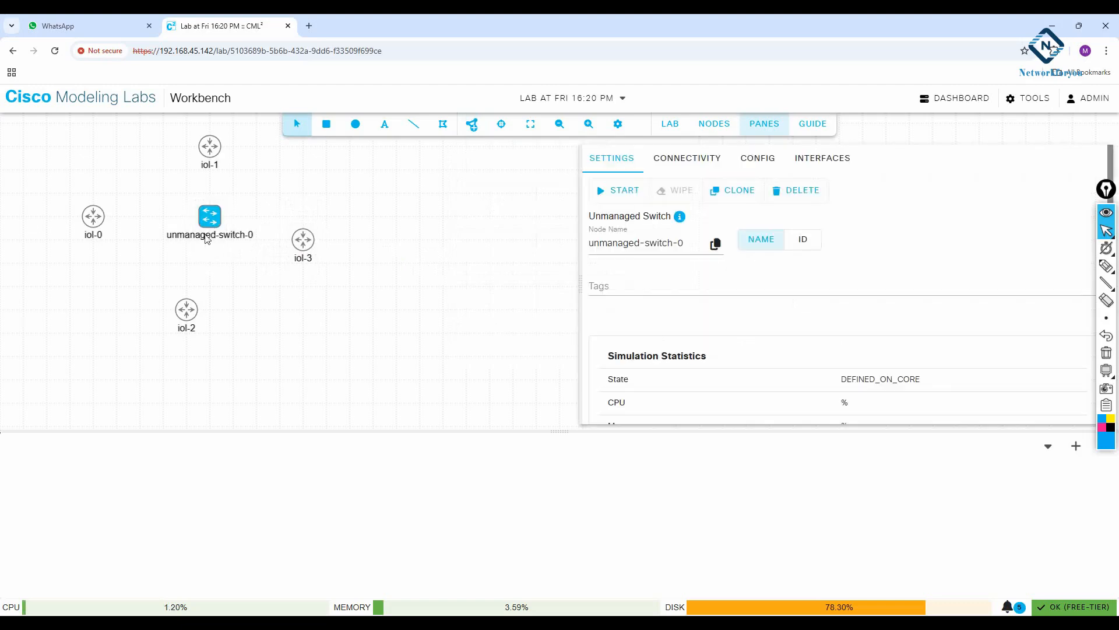
pyautogui.moveTo(692, 243); pyautogui.dragTo(553, 244)
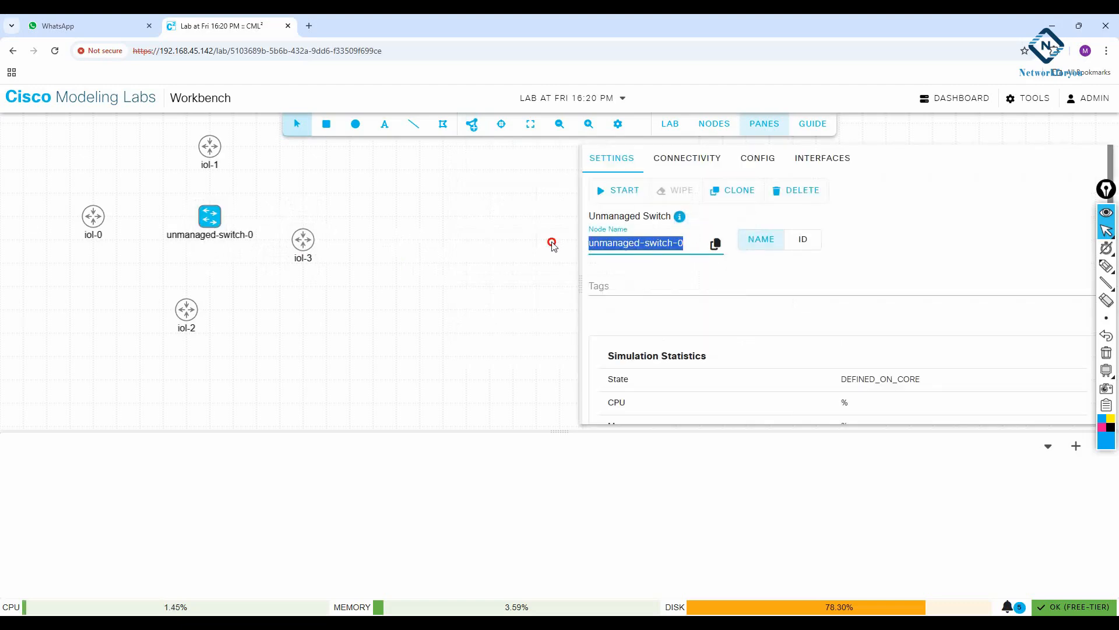
pyautogui.write('SW1')
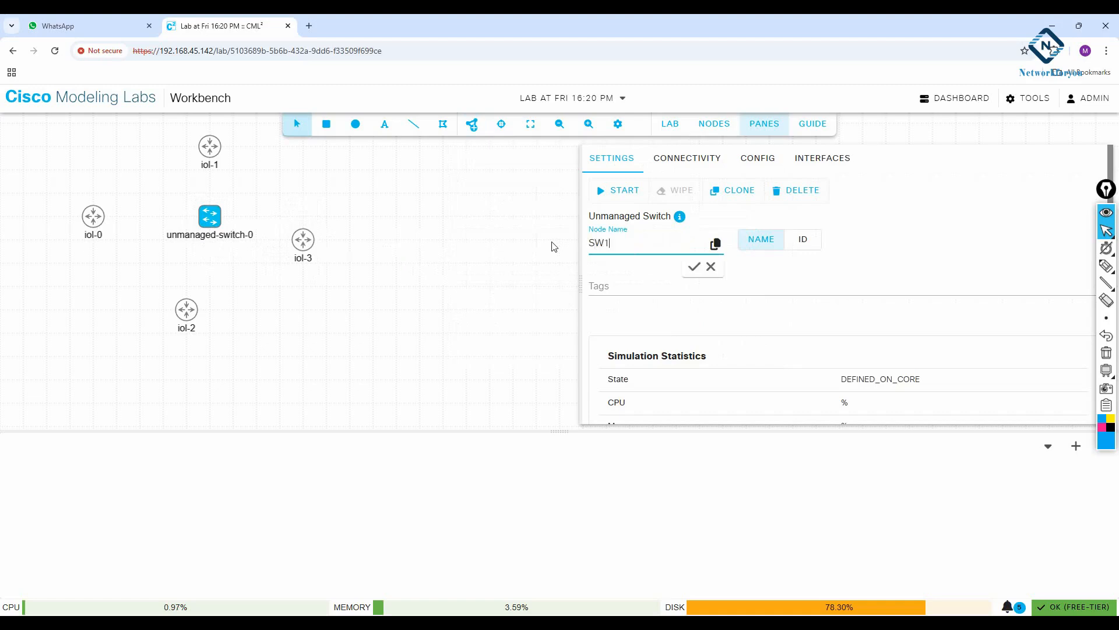
pyautogui.click(695, 267)
pyautogui.click(334, 264)
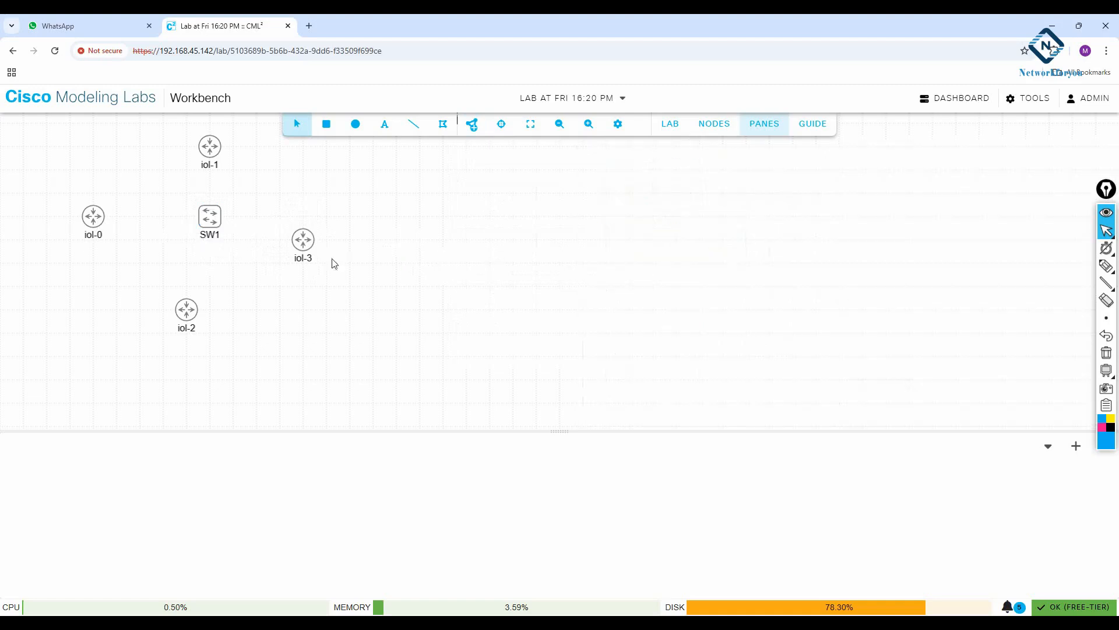
# Rename router iol-0, beside the switch, to R1
pyautogui.click(94, 227)
pyautogui.tripleClick(627, 243)
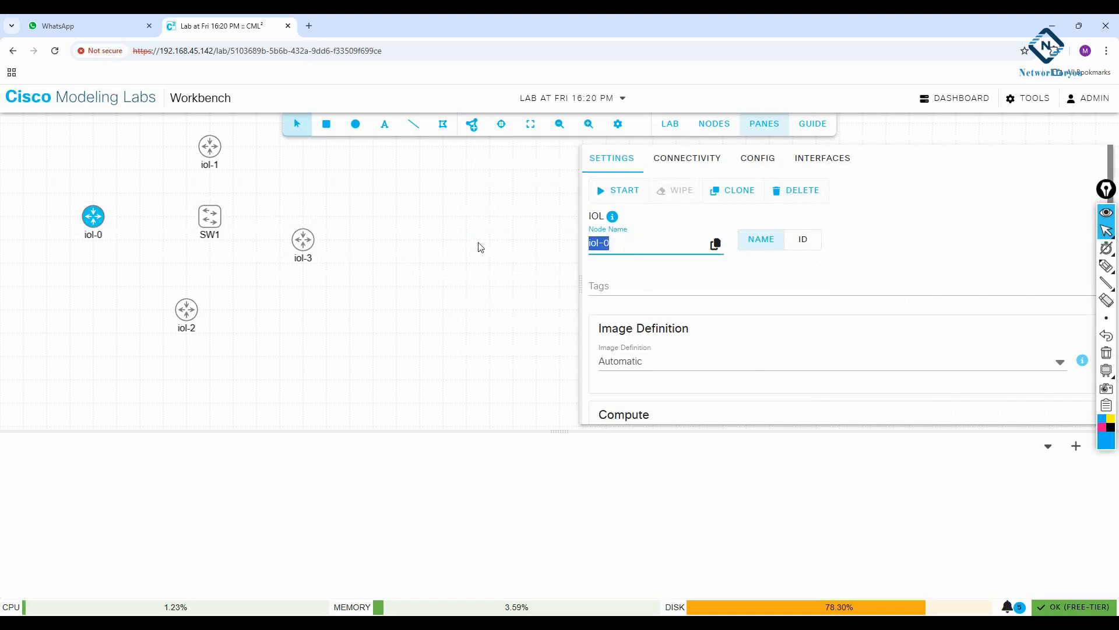
pyautogui.write('R1')
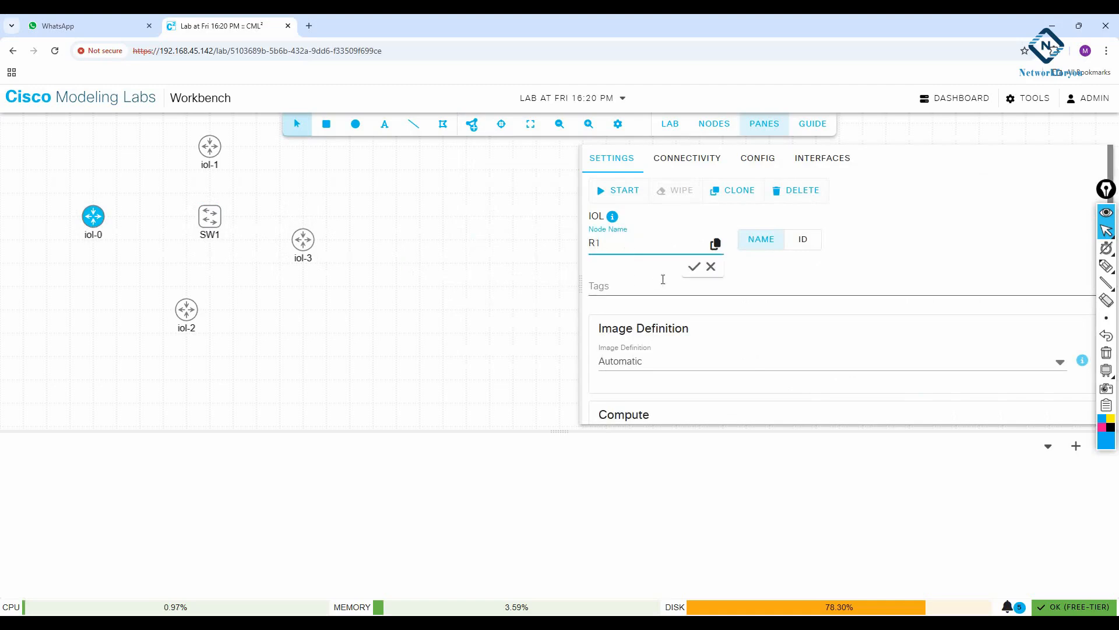
pyautogui.click(695, 267)
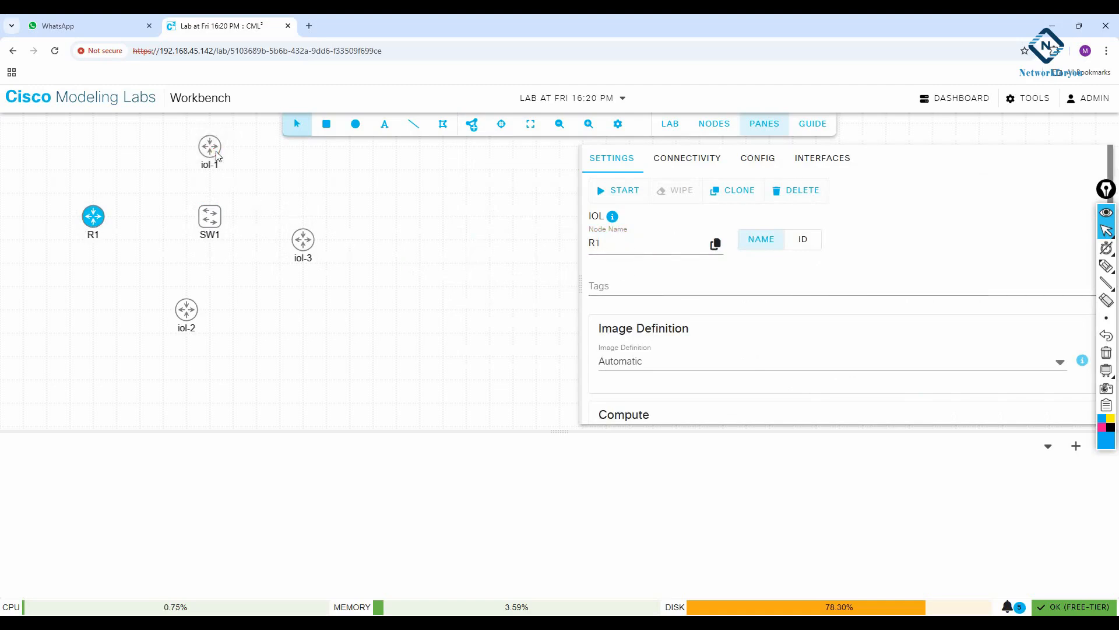
# Rename router iol-1, above the switch, to R2
pyautogui.click(214, 153)
pyautogui.moveTo(610, 245); pyautogui.dragTo(584, 242)
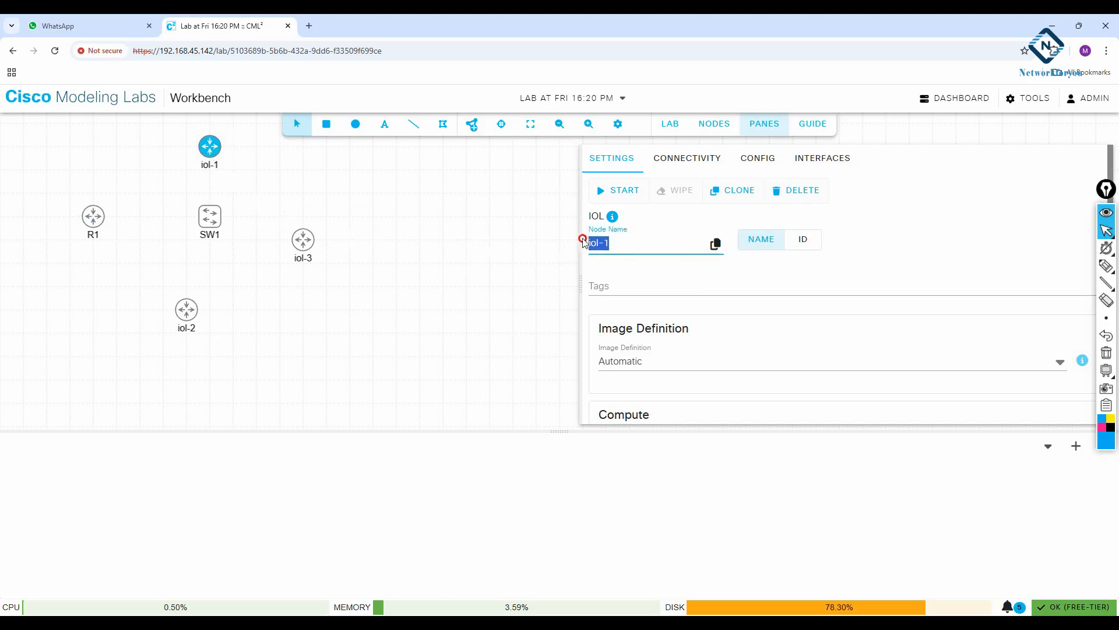
pyautogui.write('R2')
pyautogui.click(694, 267)
pyautogui.click(406, 288)
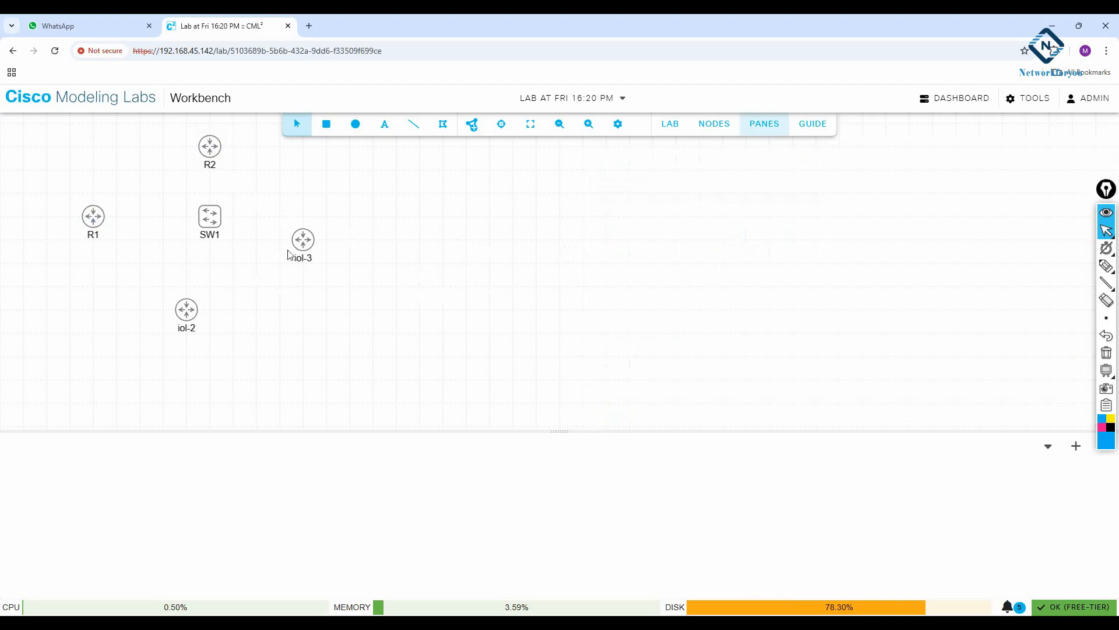
pyautogui.click(308, 245)
pyautogui.moveTo(610, 242); pyautogui.dragTo(563, 239)
pyautogui.hotkey('ctrl', 'r')
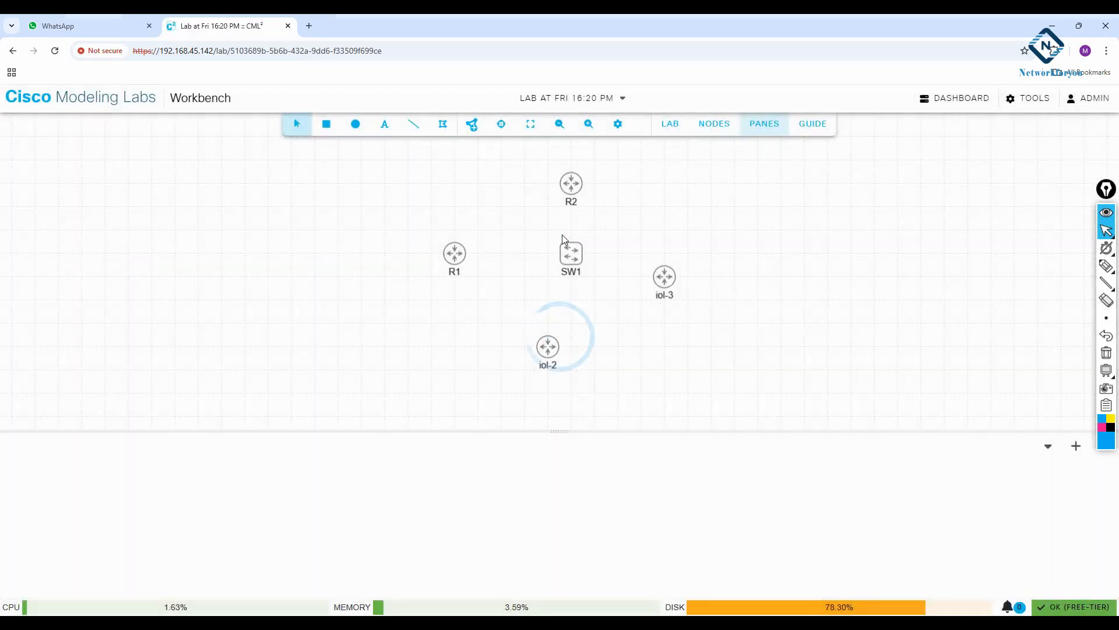
# Rename router iol-3 to R3
pyautogui.moveTo(439, 213); pyautogui.dragTo(100, 169)
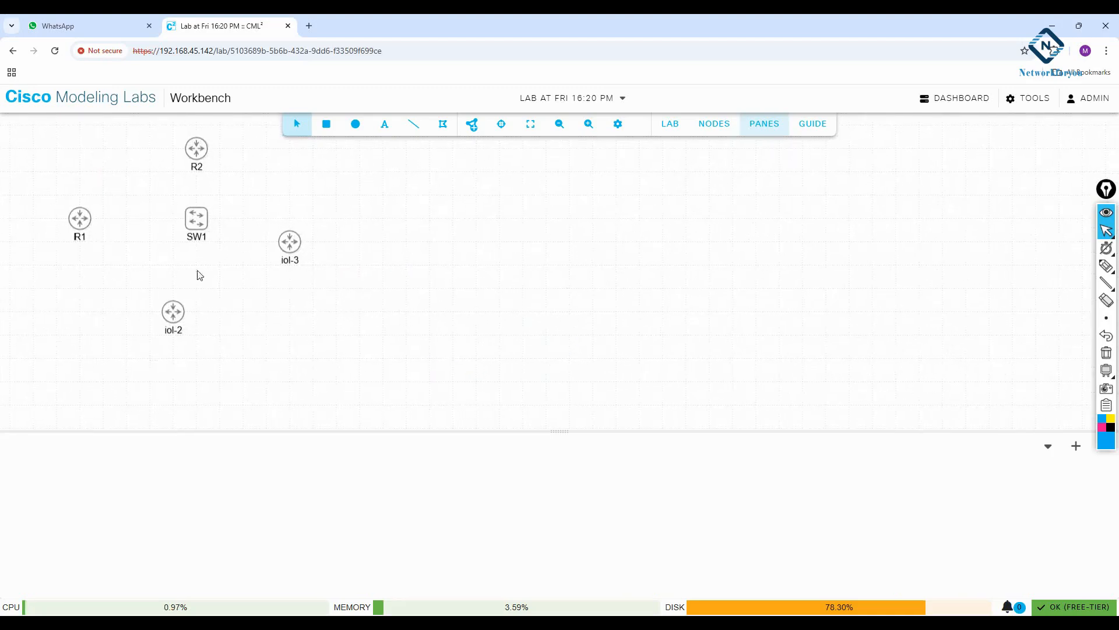
pyautogui.click(290, 245)
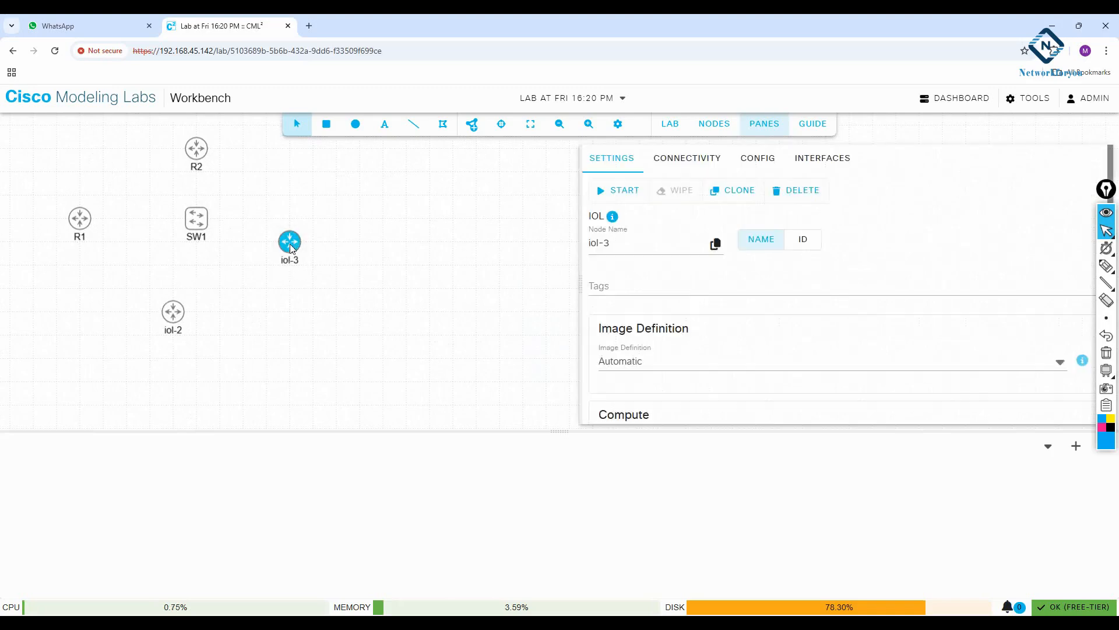
pyautogui.moveTo(609, 242); pyautogui.dragTo(586, 241)
pyautogui.write('R3')
pyautogui.click(694, 267)
pyautogui.click(318, 328)
# Rename router iol-2, below the switch, to R4
pyautogui.click(178, 323)
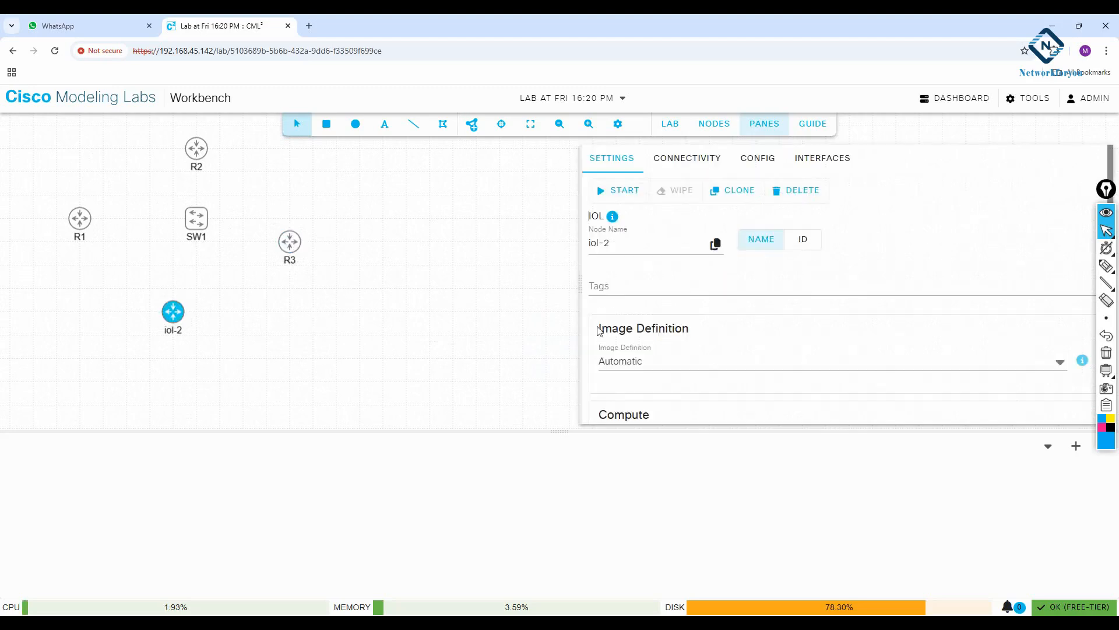
pyautogui.moveTo(630, 243); pyautogui.dragTo(543, 244)
pyautogui.write('R4')
pyautogui.click(693, 266)
pyautogui.click(432, 307)
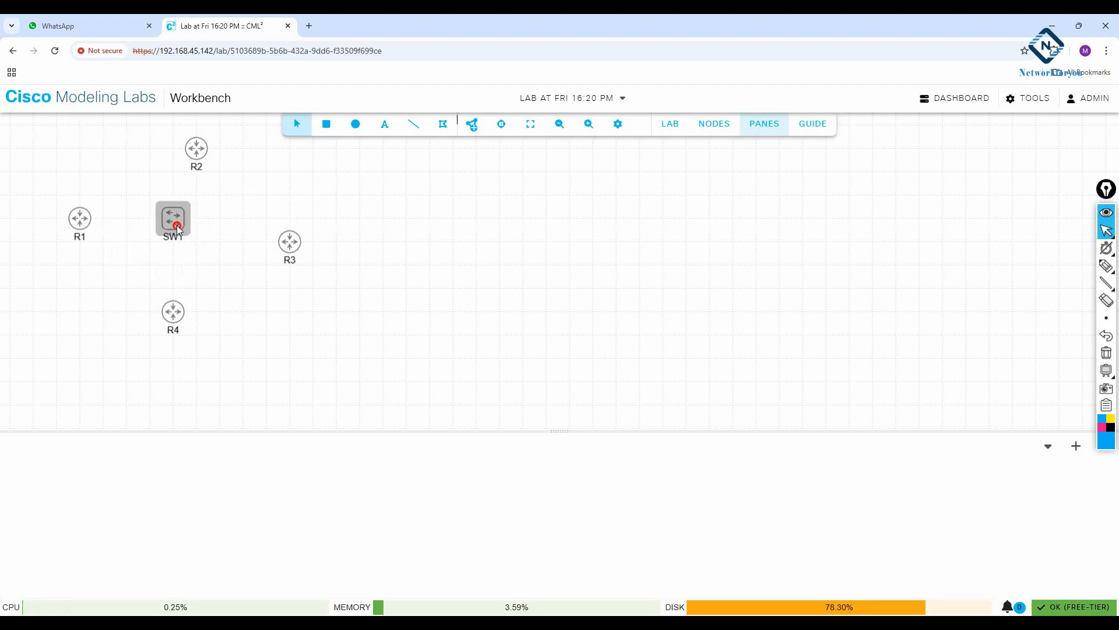
# Align router R4 directly below SW1 and start the lab
pyautogui.moveTo(173, 312); pyautogui.dragTo(196, 312)
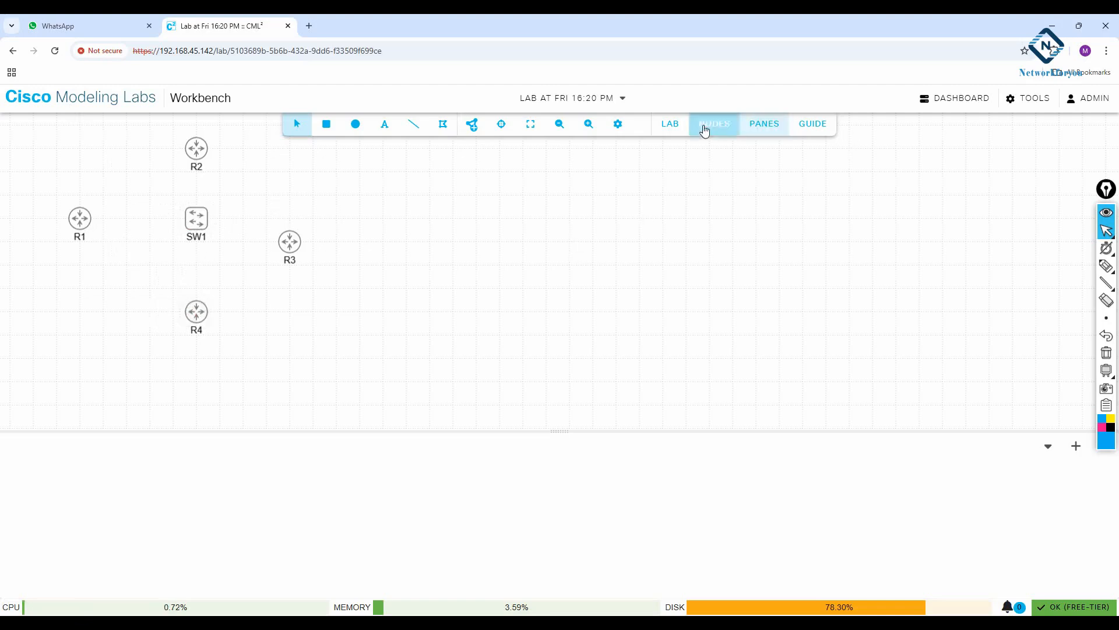
pyautogui.click(670, 125)
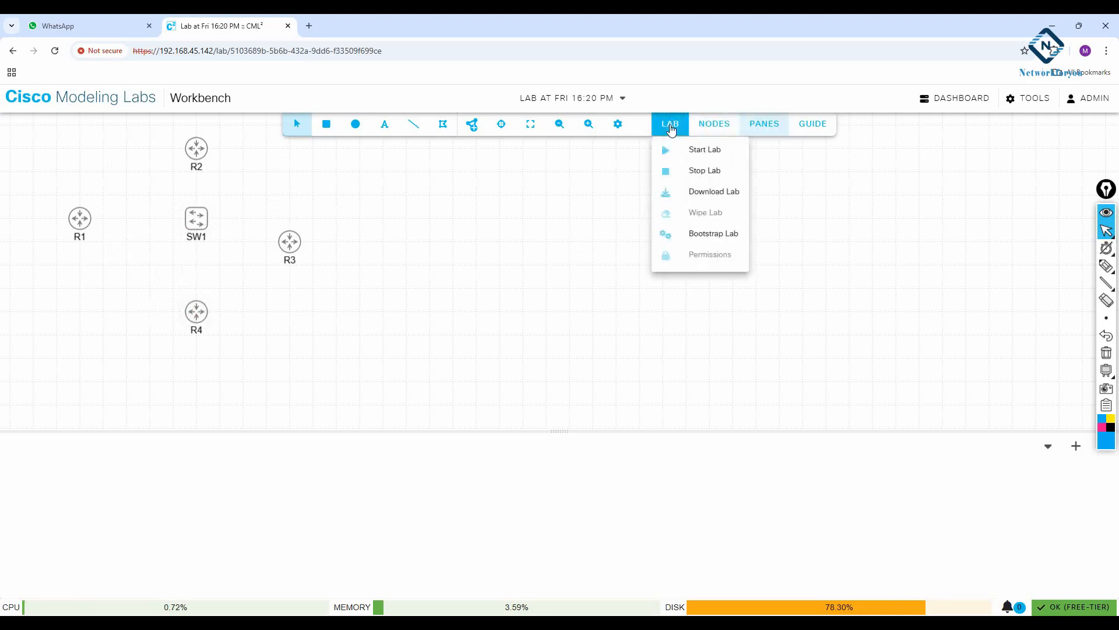
pyautogui.click(690, 149)
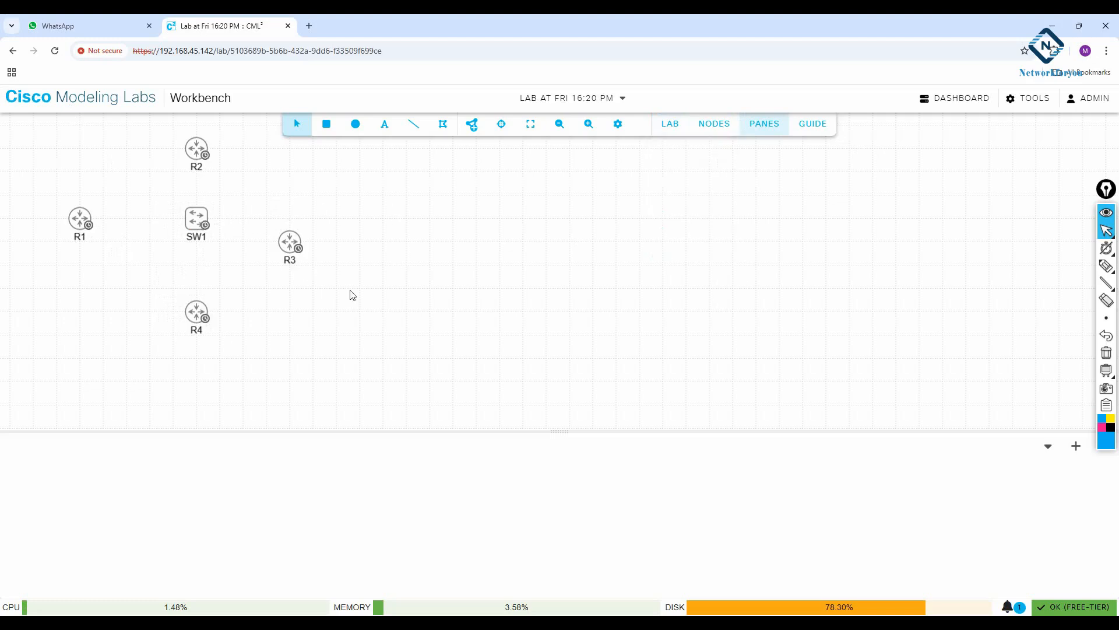
# Create a link from R1's Eth0/0 interface to SW1
pyautogui.rightClick(80, 218)
pyautogui.click(109, 275)
pyautogui.click(196, 230)
pyautogui.click(721, 412)
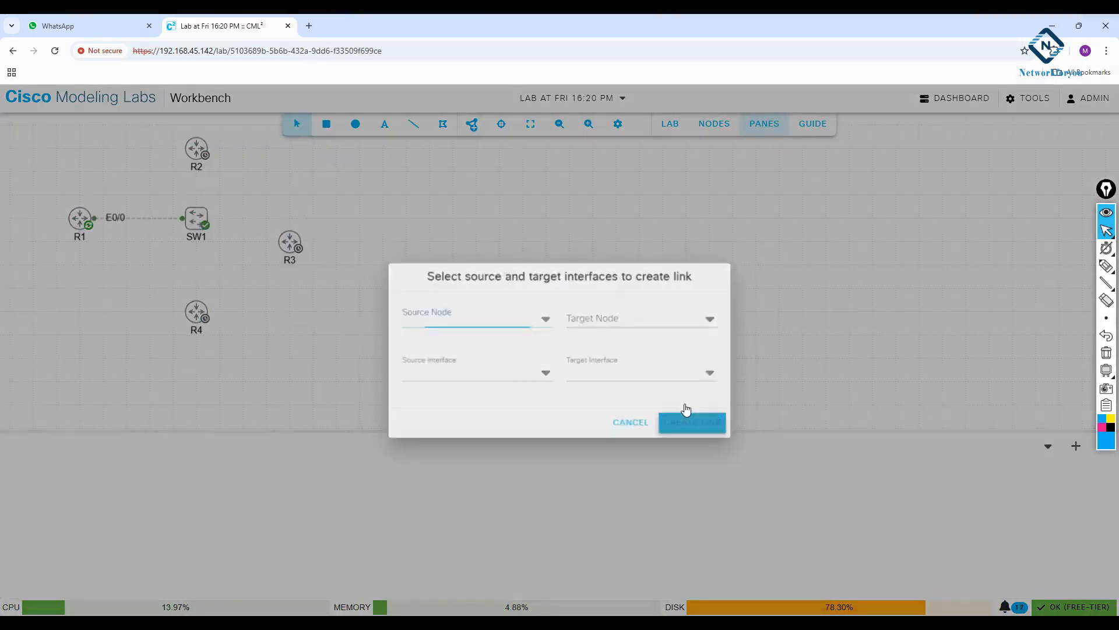
# Create a link from R4's Eth0/0 interface to port1 on SW1
pyautogui.rightClick(197, 313)
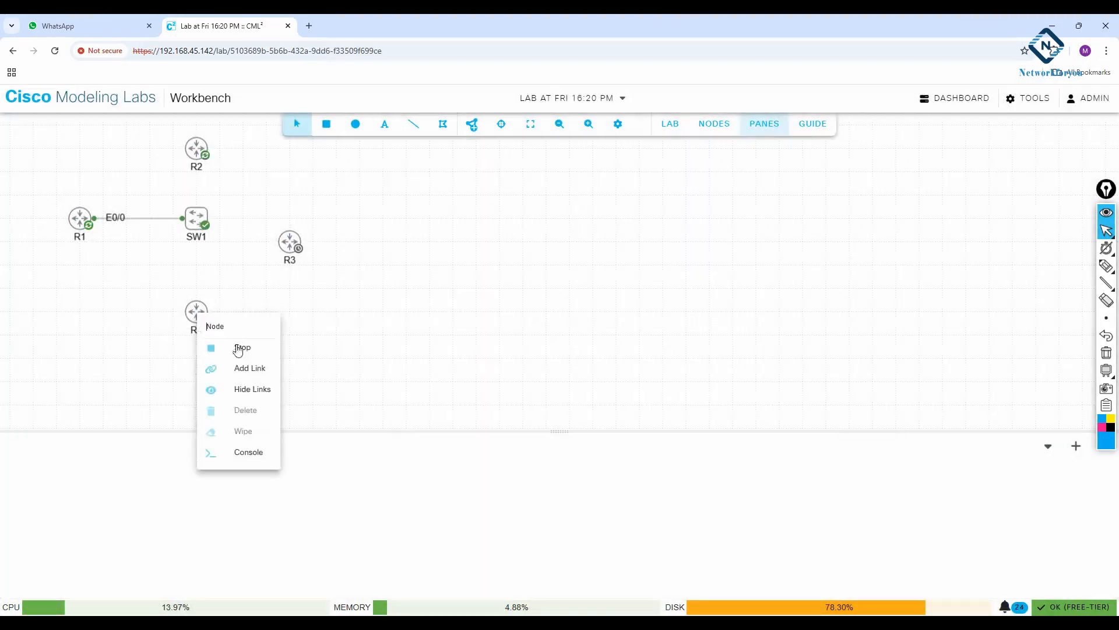
pyautogui.click(260, 368)
pyautogui.click(197, 225)
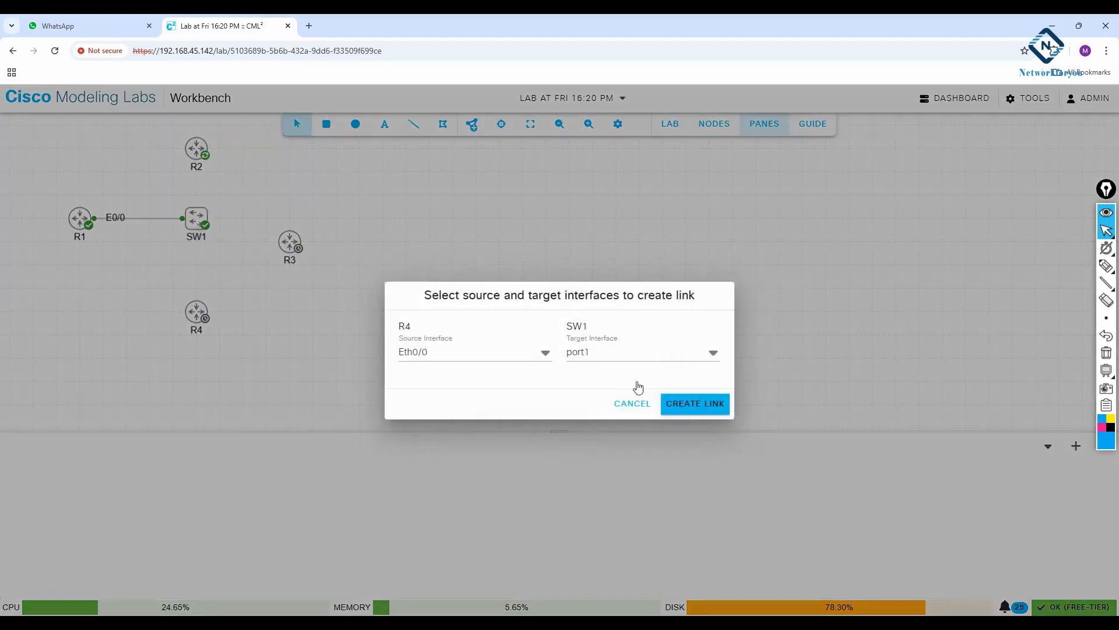
pyautogui.click(696, 403)
# Create a link from R3's Eth0/0 interface to port2 on SW1
pyautogui.rightClick(290, 245)
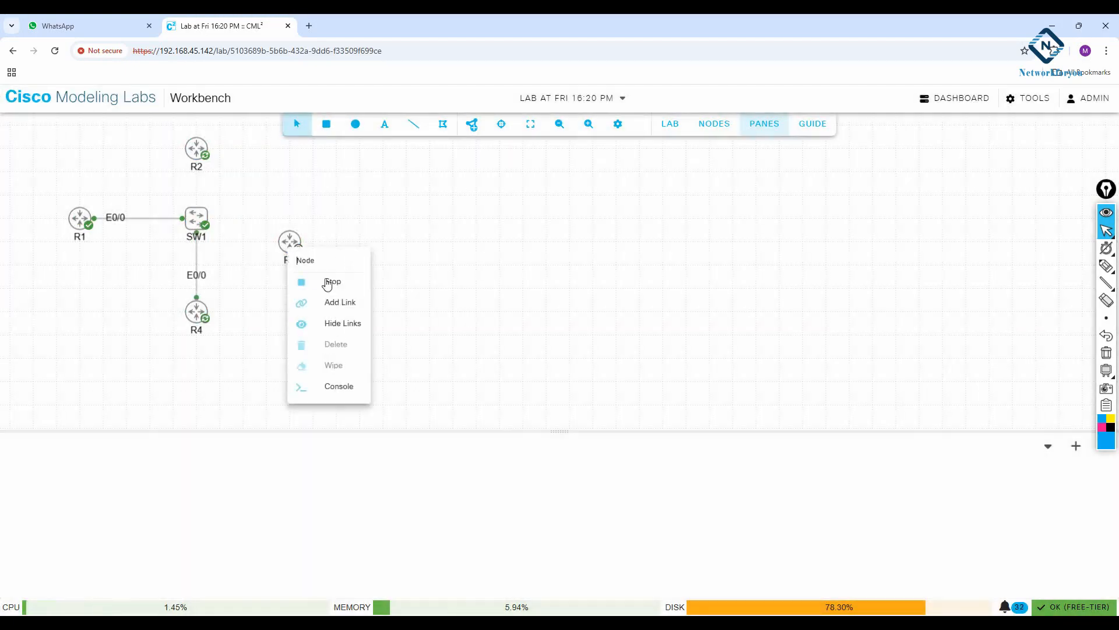
pyautogui.click(341, 302)
pyautogui.click(204, 224)
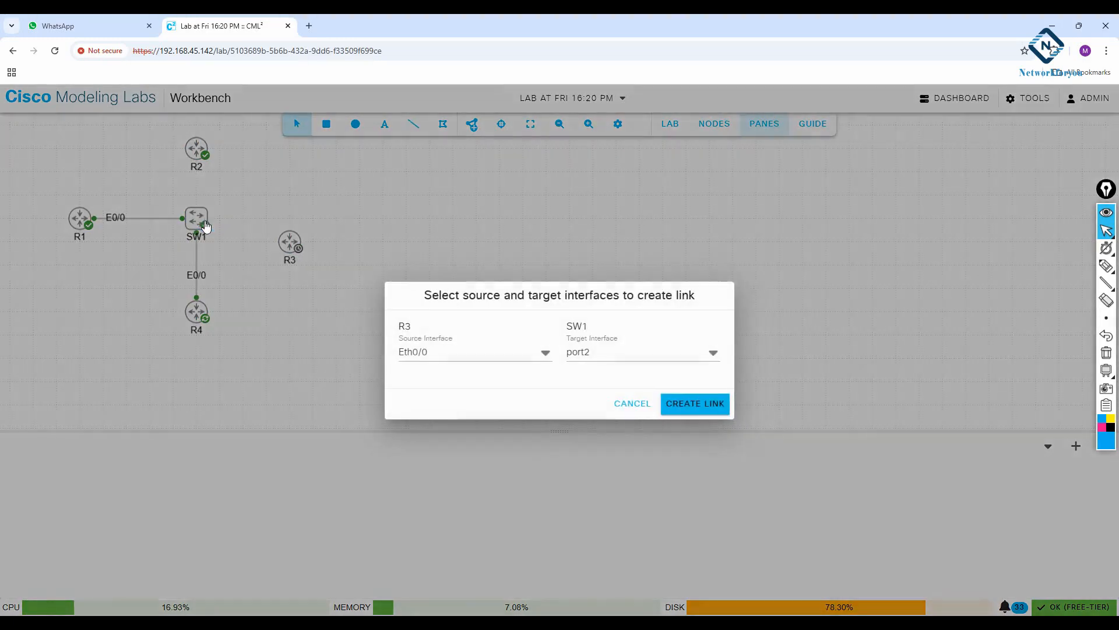
pyautogui.click(676, 403)
# Create a link from R2's Eth0/0 interface to SW1
pyautogui.rightClick(197, 153)
pyautogui.click(257, 208)
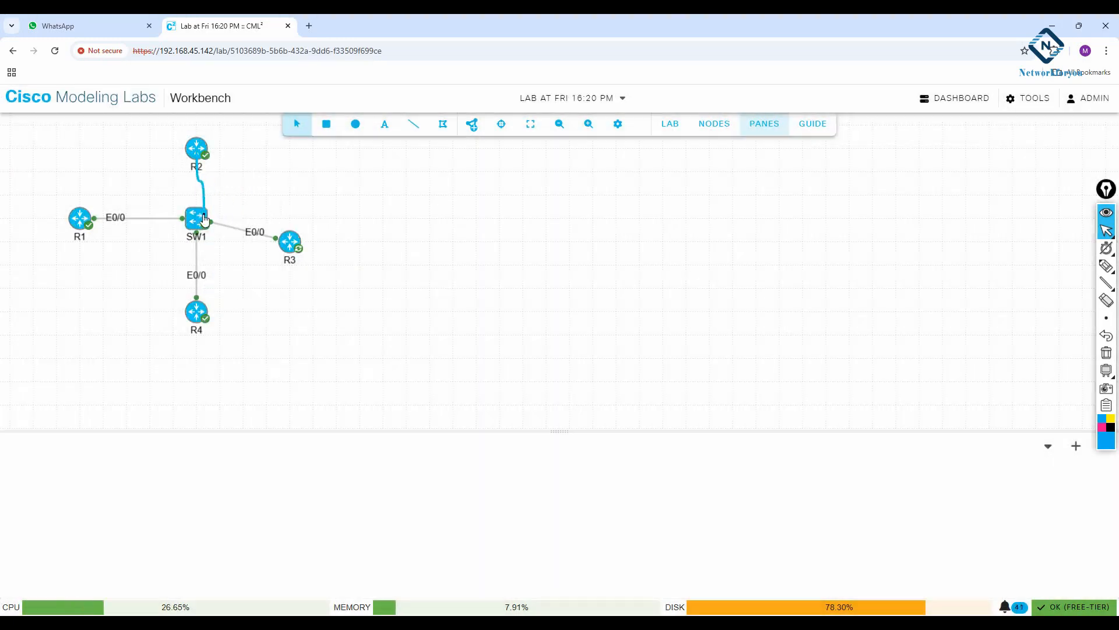
pyautogui.click(208, 220)
pyautogui.click(696, 403)
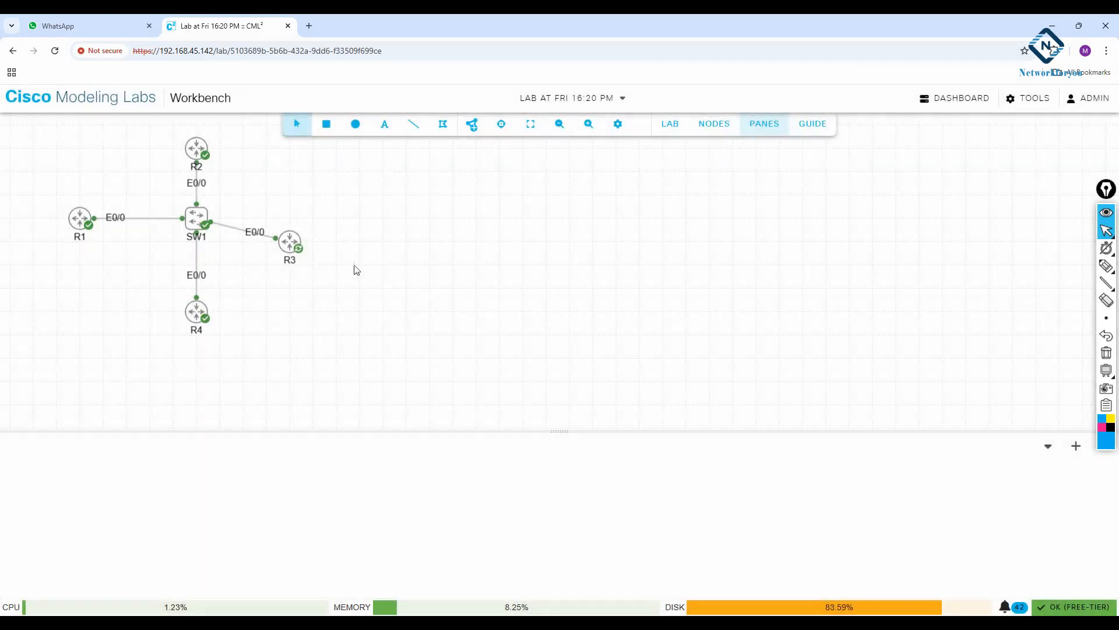
# Align router R3 horizontally with SW1 and R1
pyautogui.moveTo(293, 240); pyautogui.dragTo(298, 232)
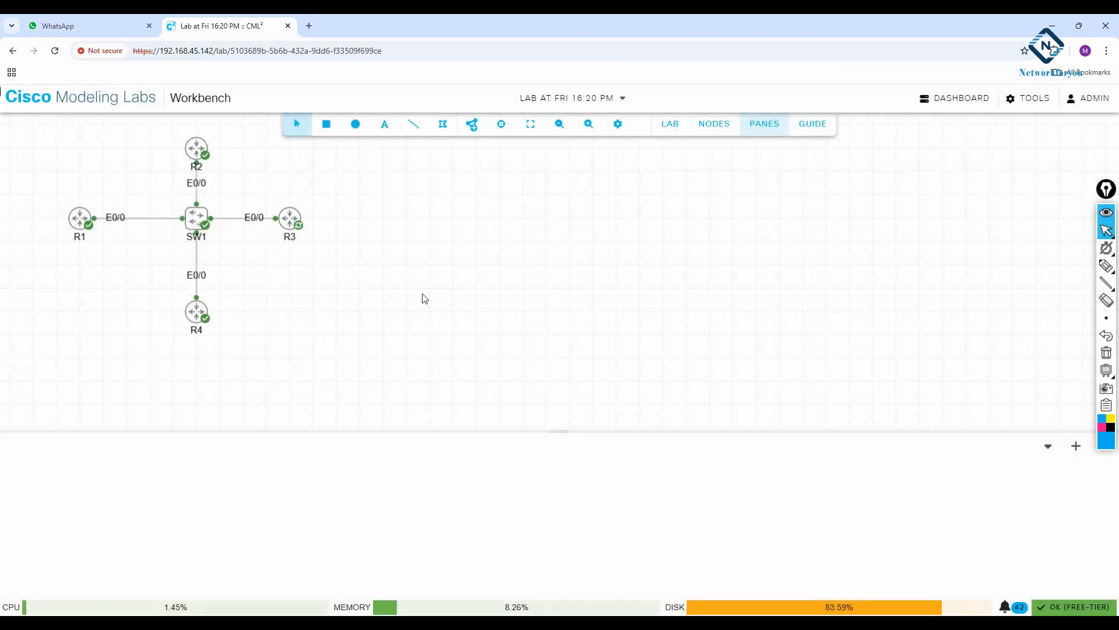
pyautogui.click(199, 150)
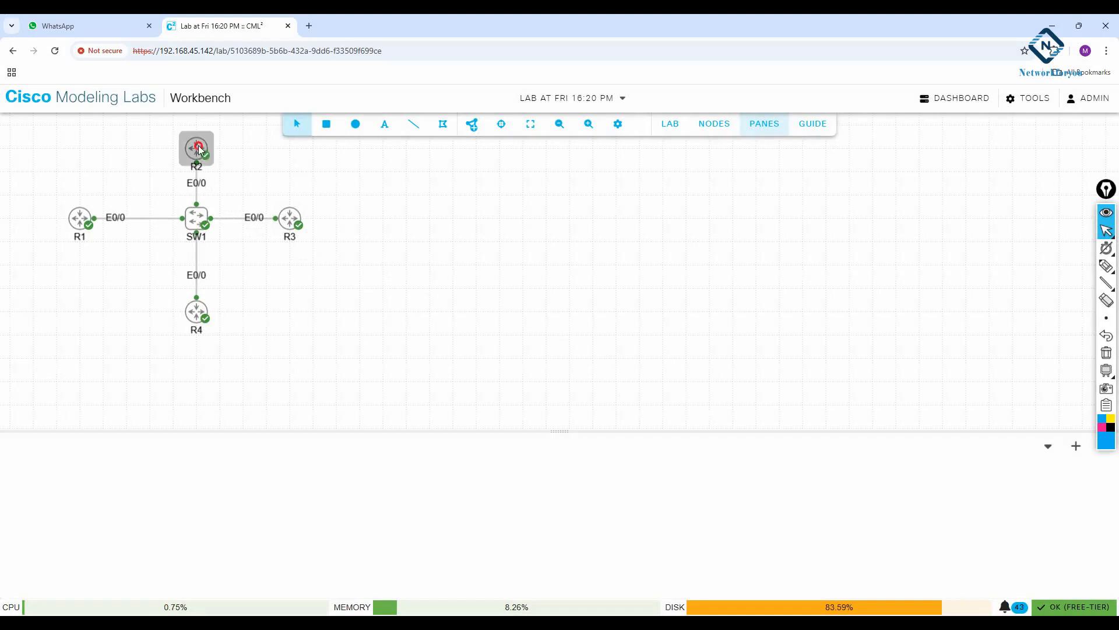
pyautogui.moveTo(151, 184); pyautogui.dragTo(86, 168)
pyautogui.click(211, 262)
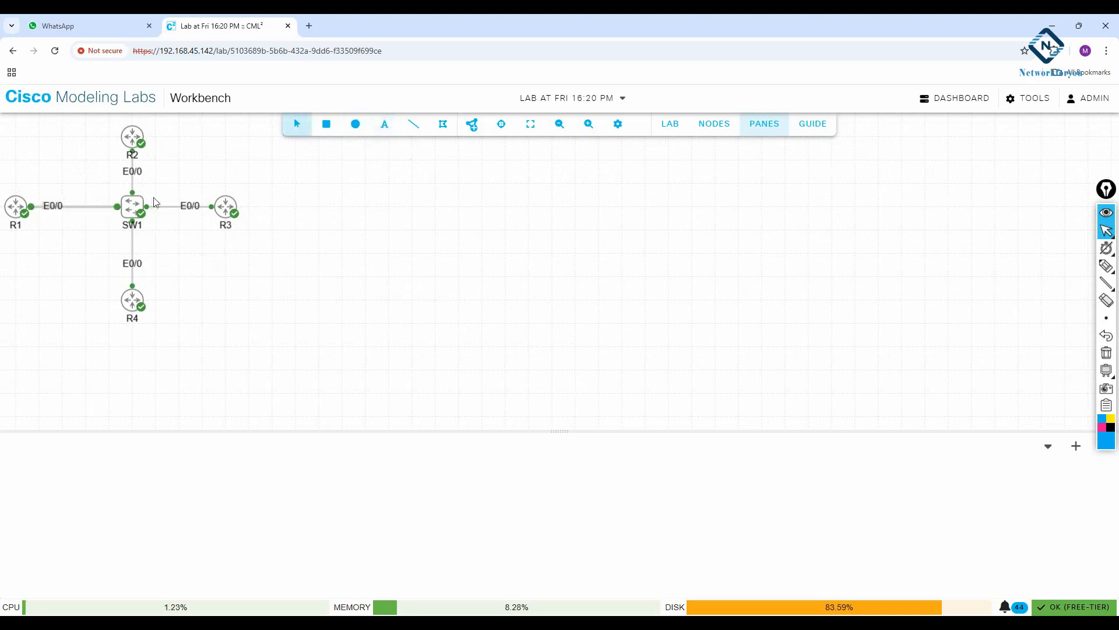
# Add a bold text label reading 192.168.1.1/24 below the link between R1 and SW1
pyautogui.click(385, 124)
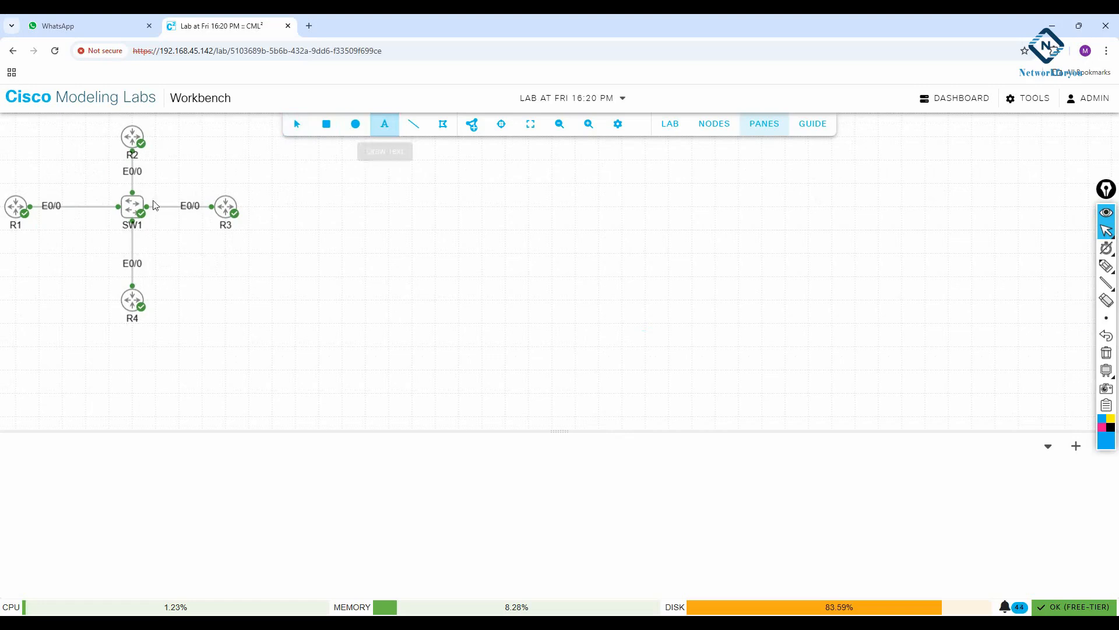
pyautogui.click(35, 220)
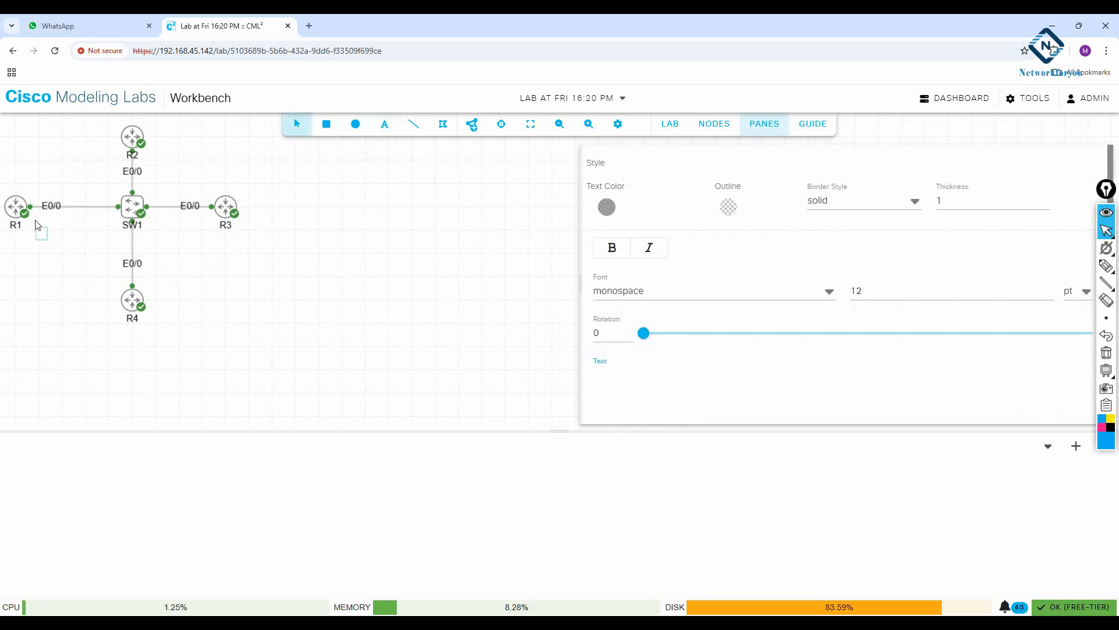
pyautogui.write('192.168.1.1/24')
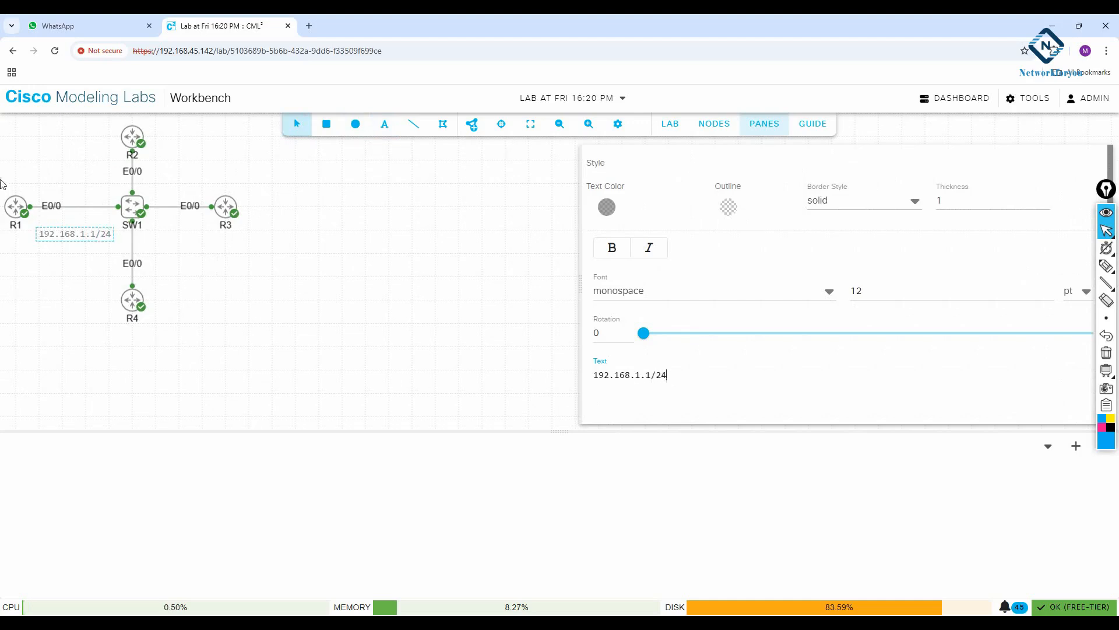
pyautogui.click(611, 247)
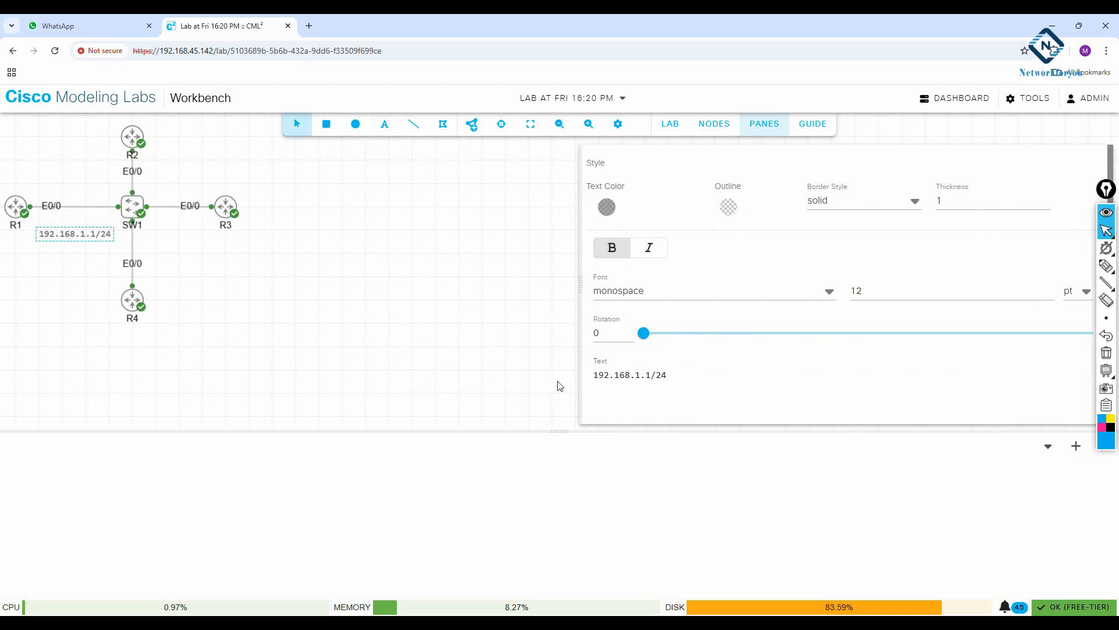
pyautogui.click(465, 373)
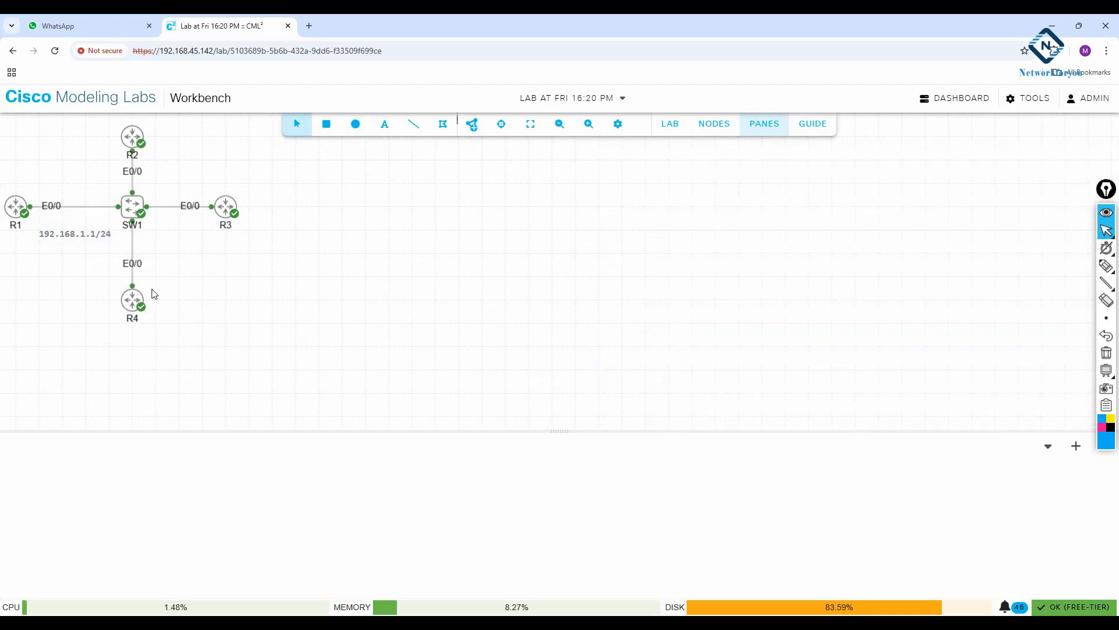
# Move the 192.168.1.1/24 label above R1's link to SW1
pyautogui.click(70, 239)
pyautogui.moveTo(71, 238); pyautogui.dragTo(45, 184)
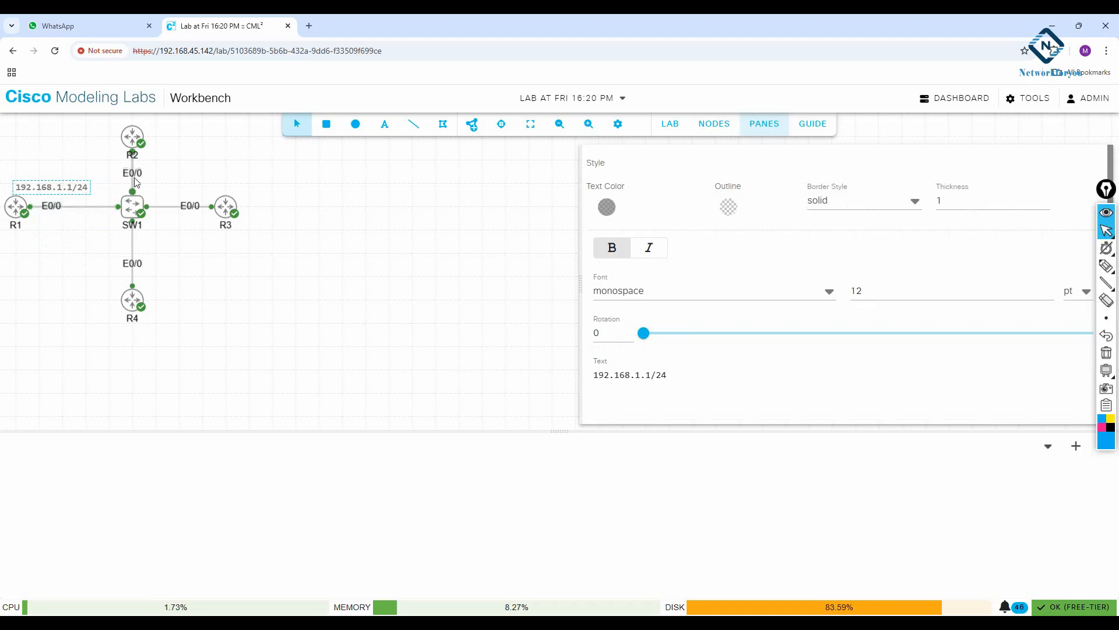
pyautogui.click(226, 175)
pyautogui.click(383, 132)
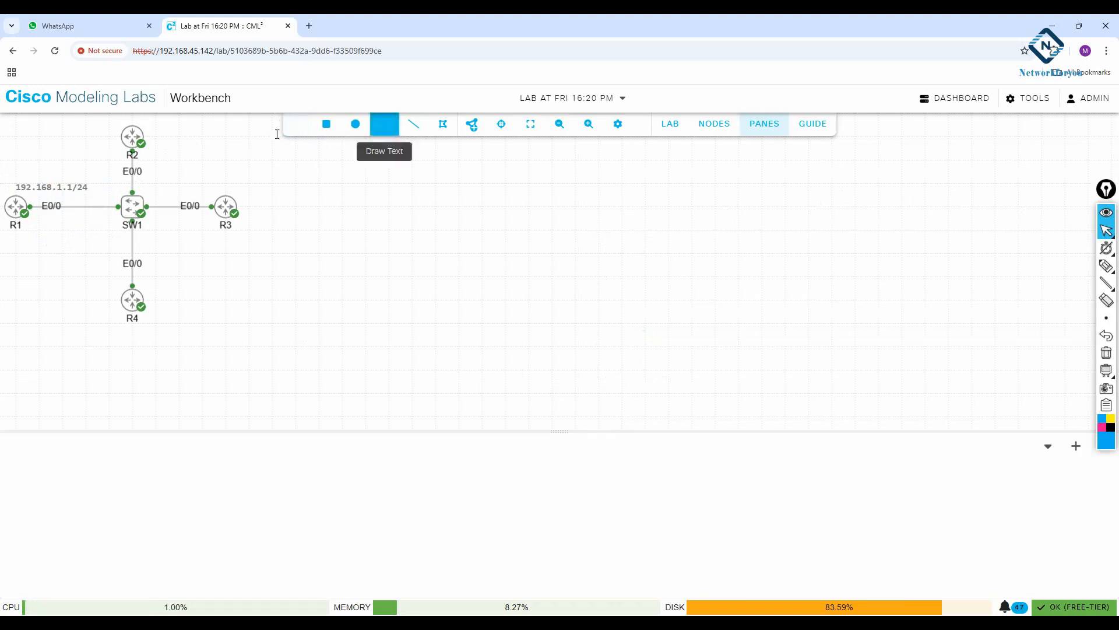
pyautogui.press('Escape')
pyautogui.click(384, 124)
pyautogui.click(150, 172)
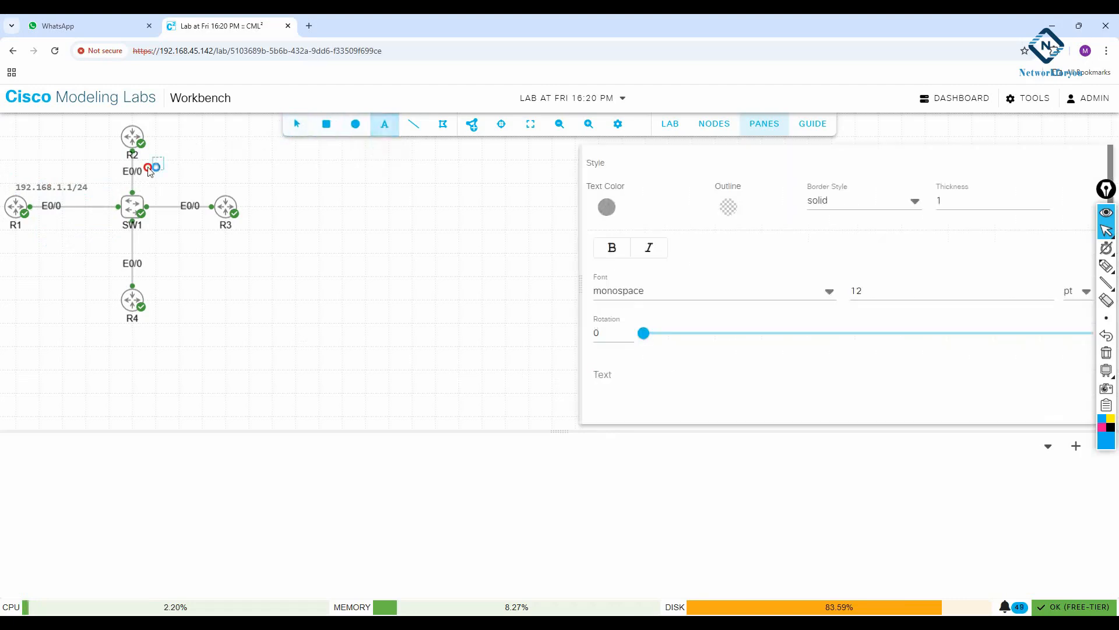
pyautogui.press('Escape')
pyautogui.click(388, 126)
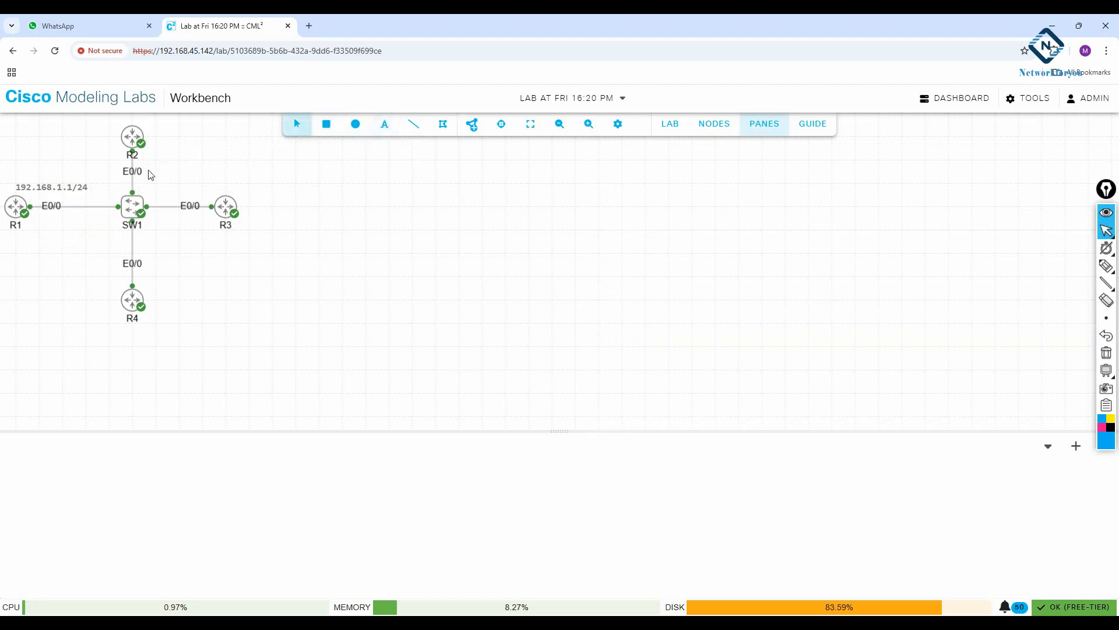
pyautogui.click(389, 126)
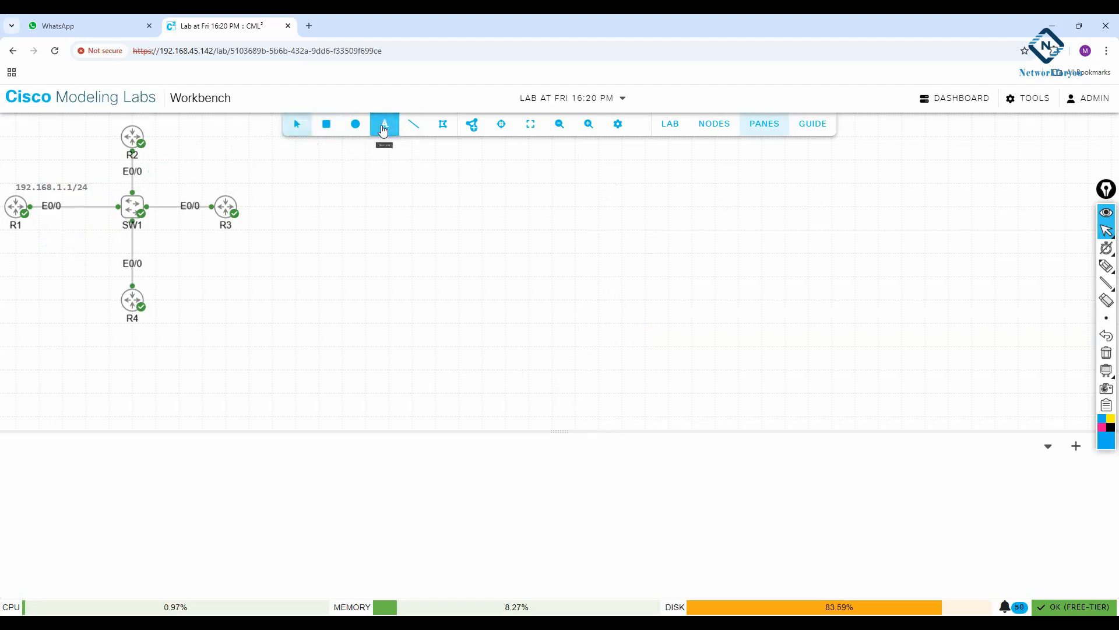
pyautogui.click(151, 169)
pyautogui.click(55, 51)
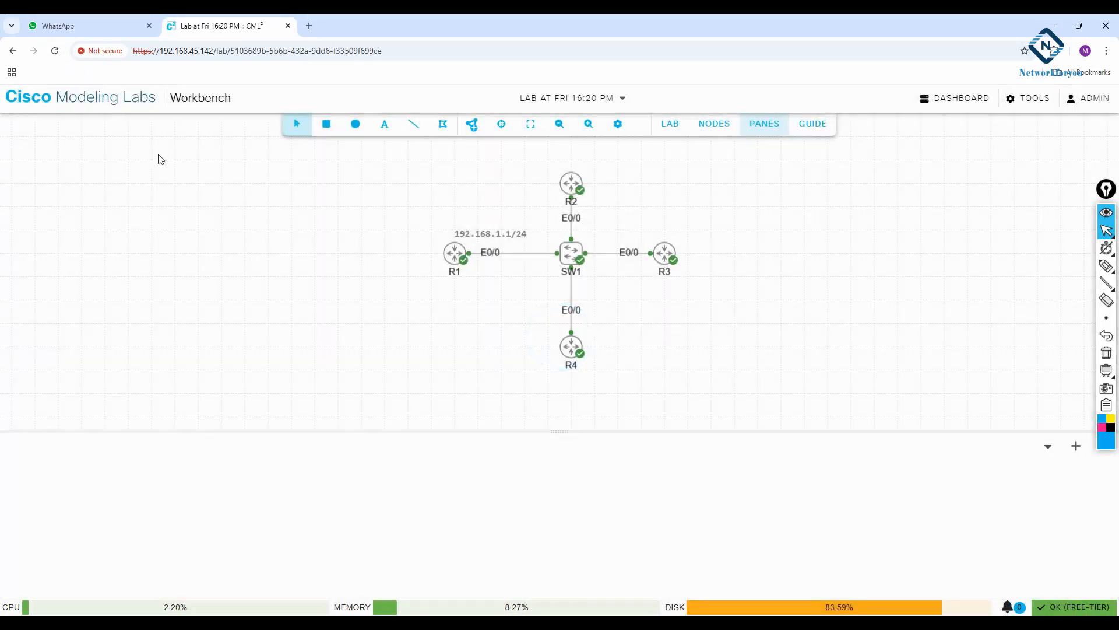
# Add a bold text label reading 192.168.1.2/24 to the right of the link between R2 and SW1
pyautogui.moveTo(495, 180); pyautogui.dragTo(74, 147)
pyautogui.click(386, 125)
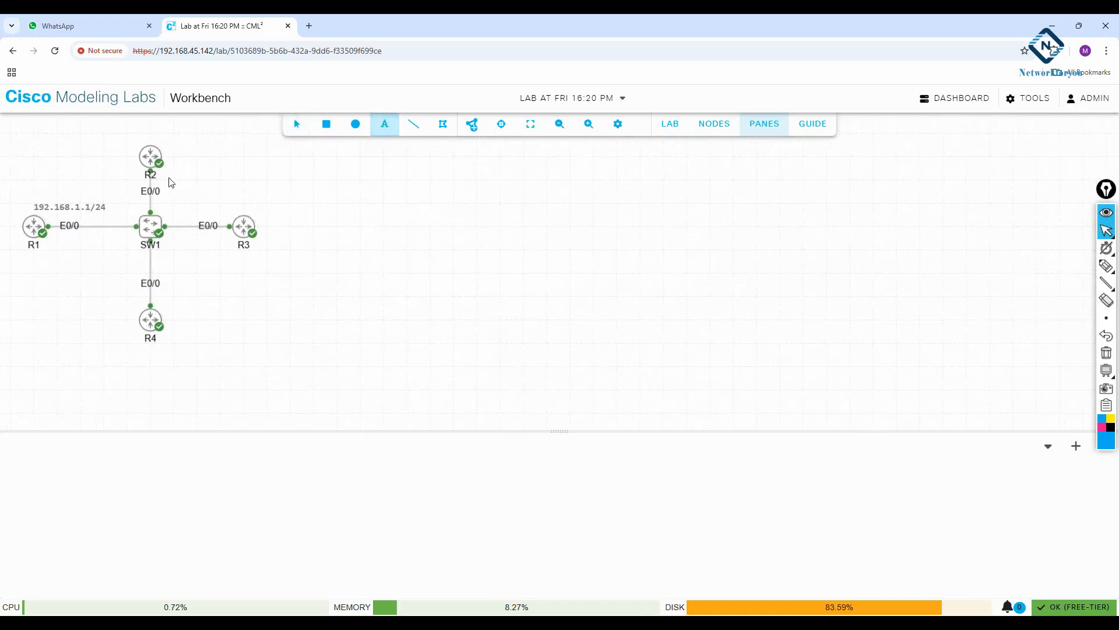
pyautogui.click(170, 188)
pyautogui.click(384, 124)
pyautogui.click(207, 187)
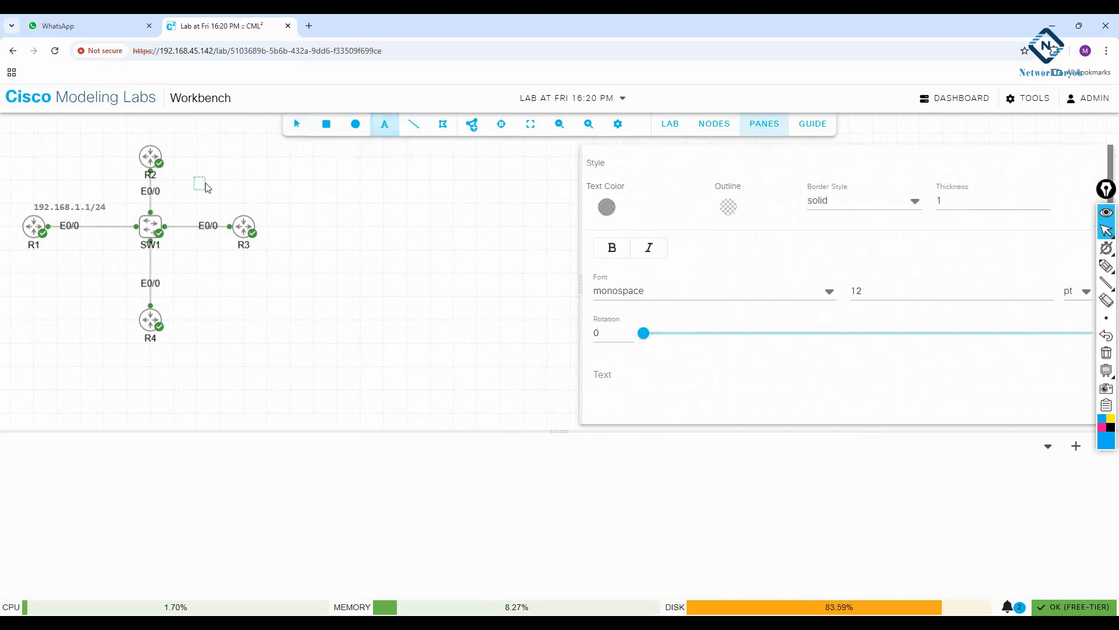
pyautogui.write('192.168.1.2/24')
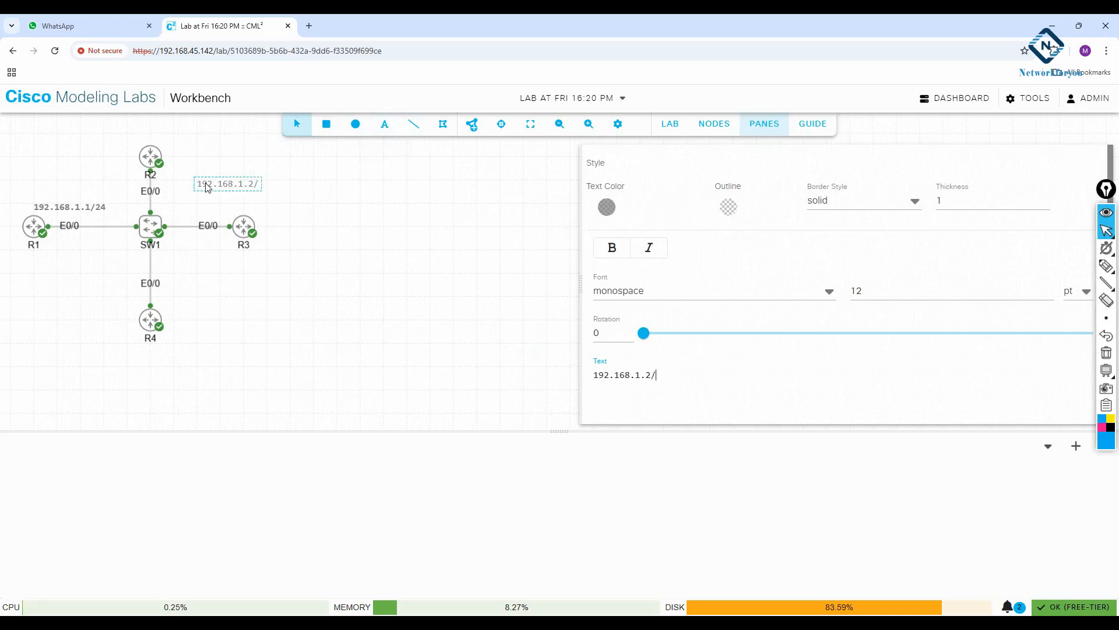
pyautogui.click(612, 247)
pyautogui.click(240, 273)
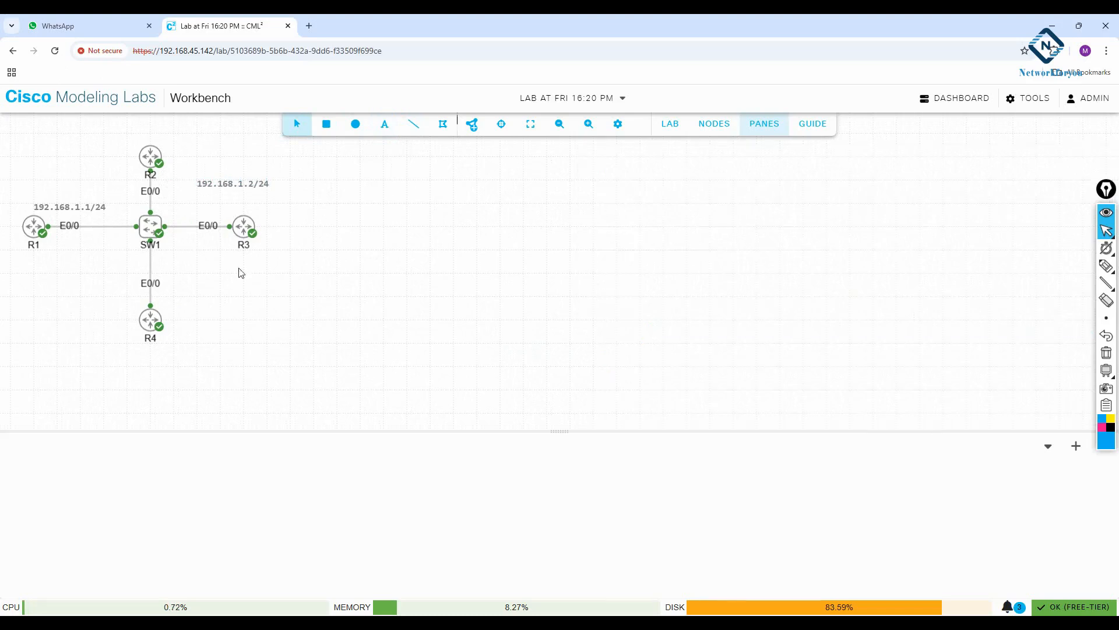
# Move the 192.168.1.2/24 label closer to R2's link
pyautogui.click(217, 183)
pyautogui.moveTo(220, 183)
pyautogui.mouseDown()
pyautogui.moveTo(182, 184)
pyautogui.moveTo(202, 185)
pyautogui.mouseUp()
pyautogui.click(380, 275)
# Add a bold text label reading 192.168.1.3/24 and place it just below the link between SW1 and R3
pyautogui.click(385, 124)
pyautogui.click(194, 244)
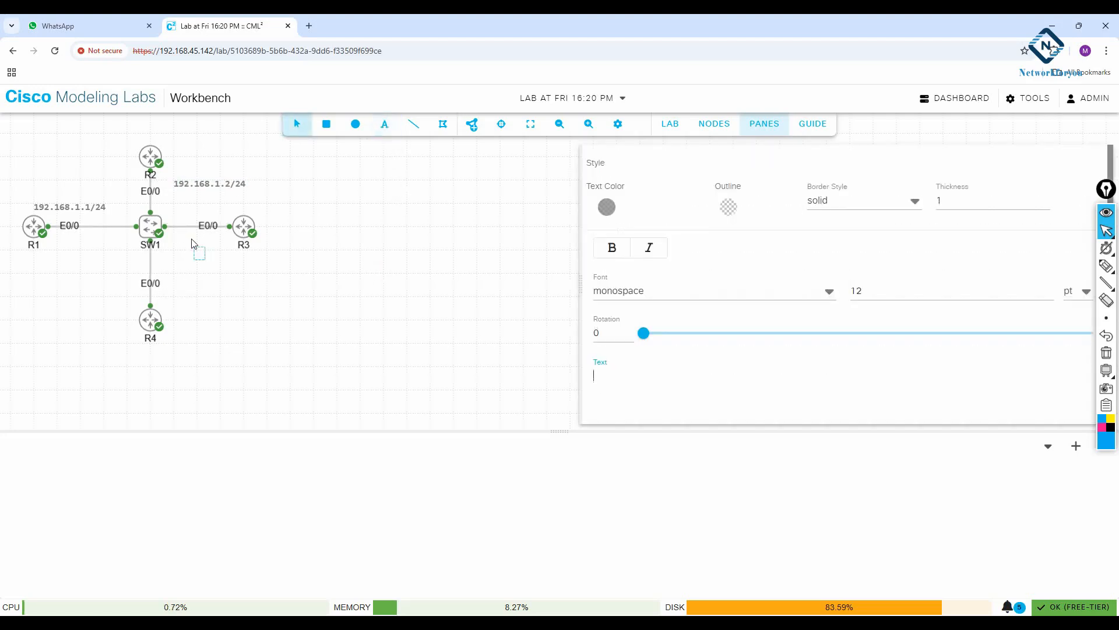
pyautogui.write('192.168.1.3/24')
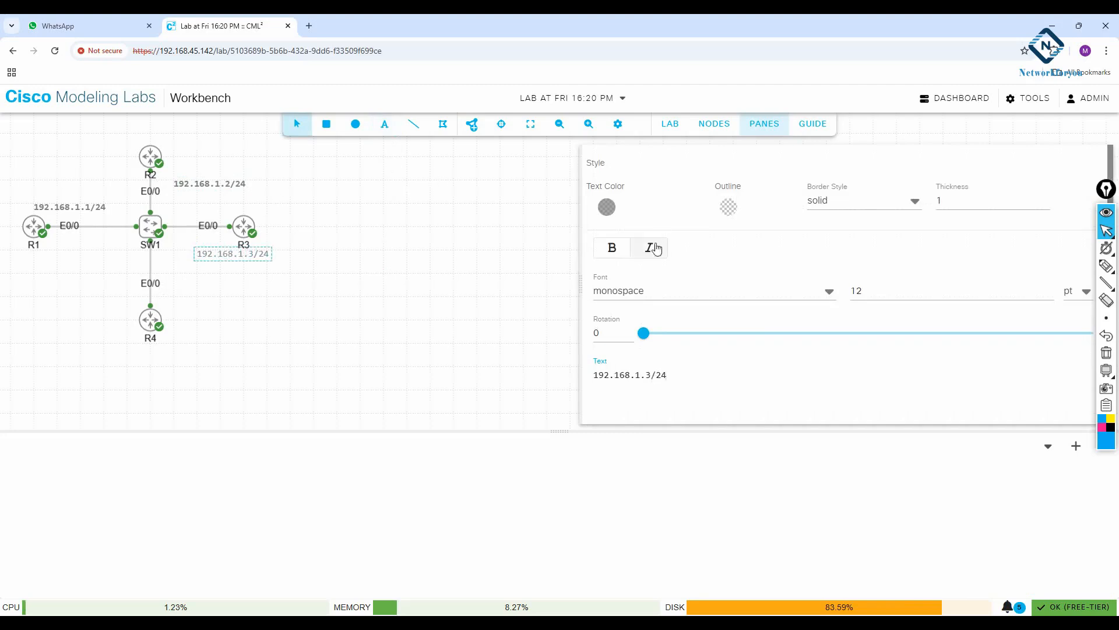
pyautogui.click(610, 247)
pyautogui.moveTo(221, 256); pyautogui.dragTo(204, 242)
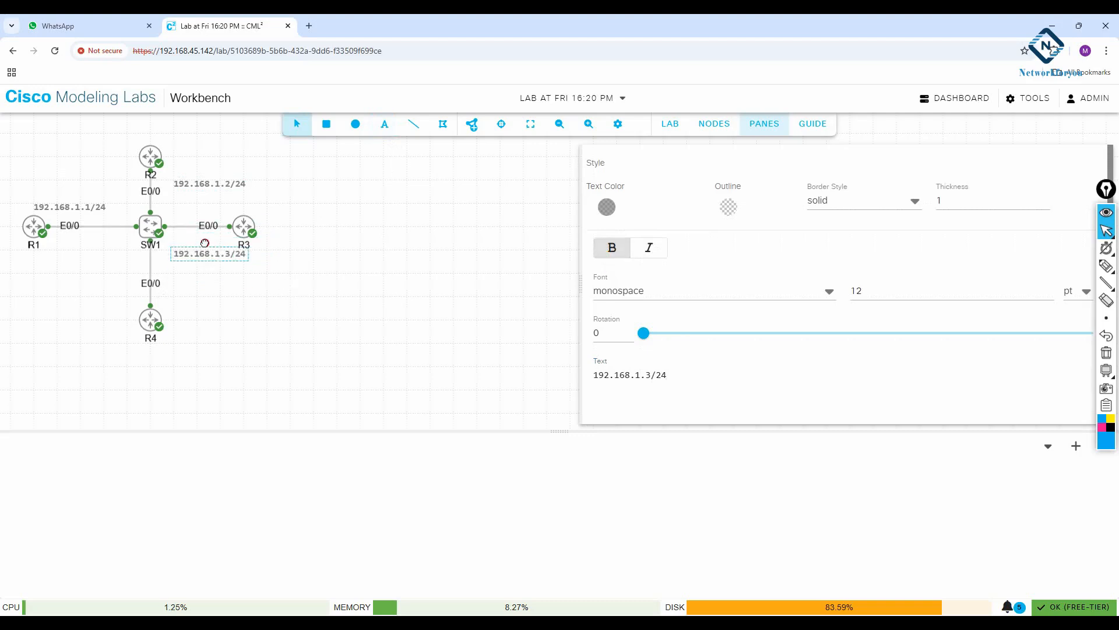
pyautogui.click(348, 263)
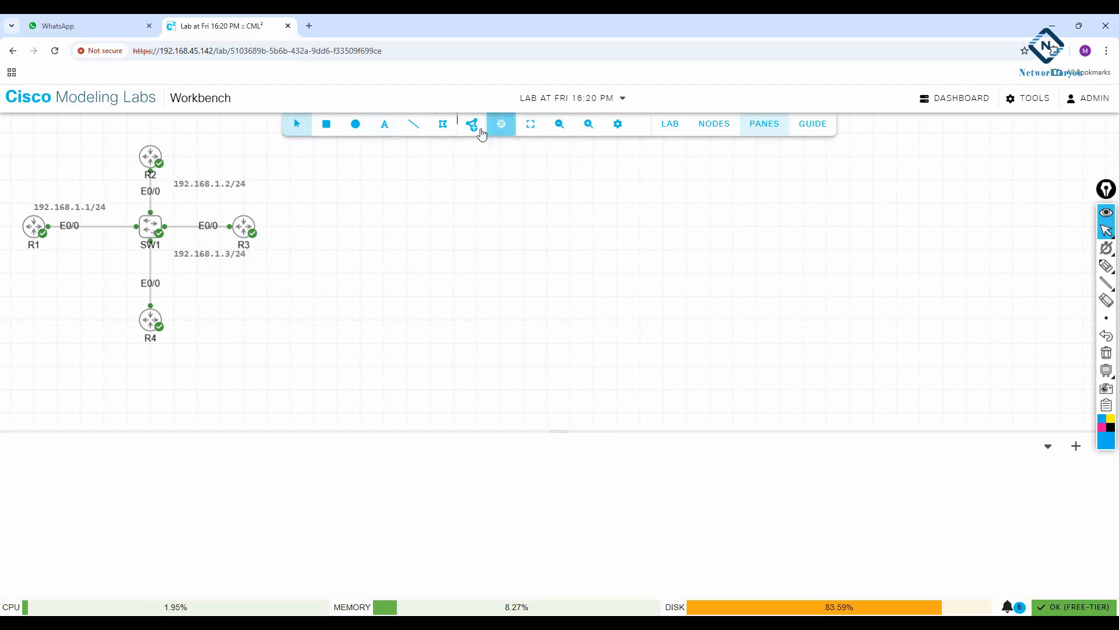
# Add a bold text label reading 192.168.1.4/24 directly below router R4
pyautogui.click(387, 127)
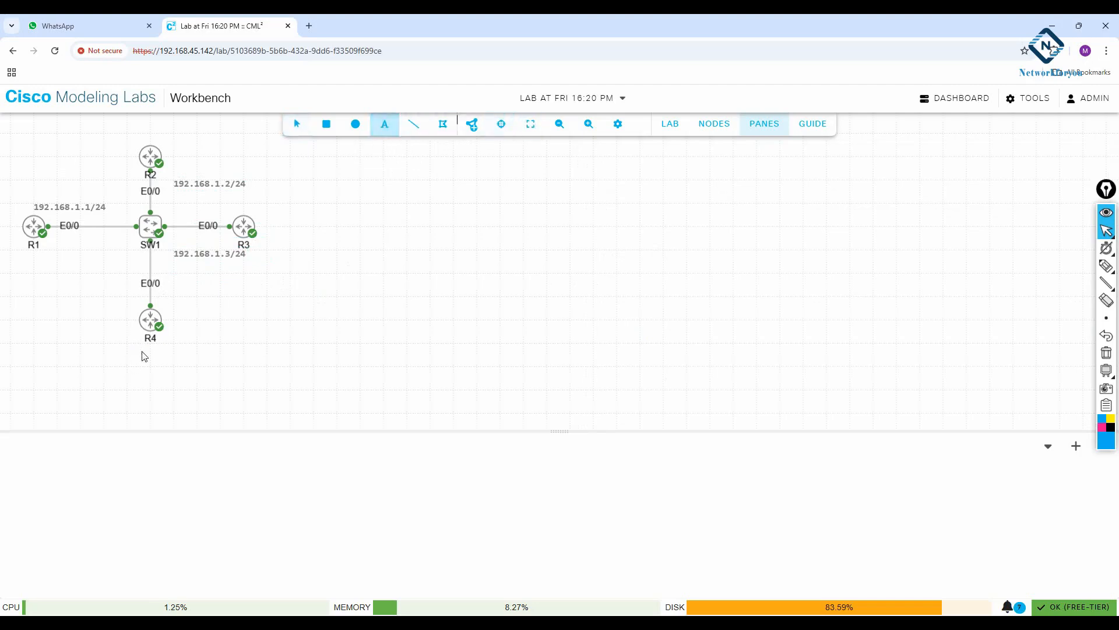
pyautogui.click(127, 346)
pyautogui.write('192.168.1.')
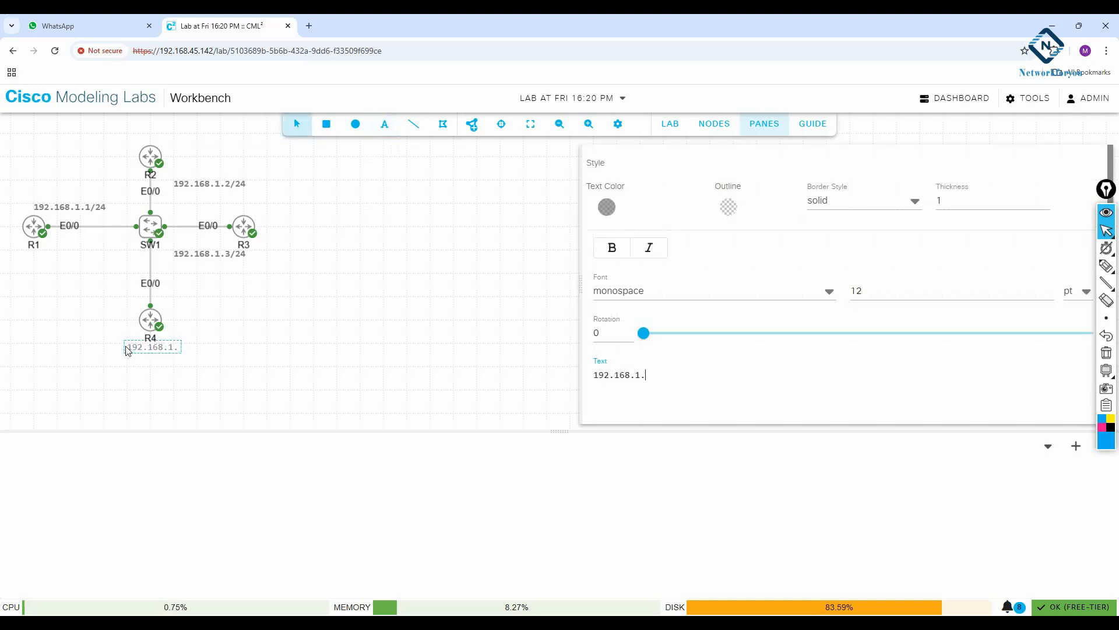
pyautogui.write('4/2')
pyautogui.click(612, 248)
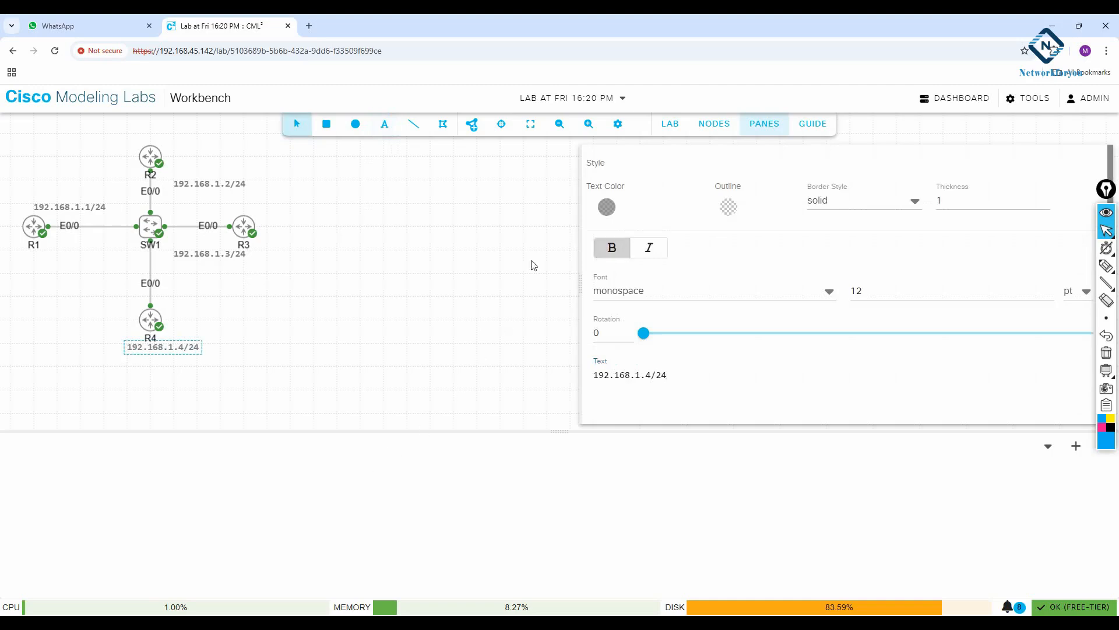
pyautogui.click(198, 334)
# Move the 192.168.1.4/24 label to the left of the link between SW1 and R4
pyautogui.moveTo(166, 346); pyautogui.dragTo(91, 291)
pyautogui.click(168, 362)
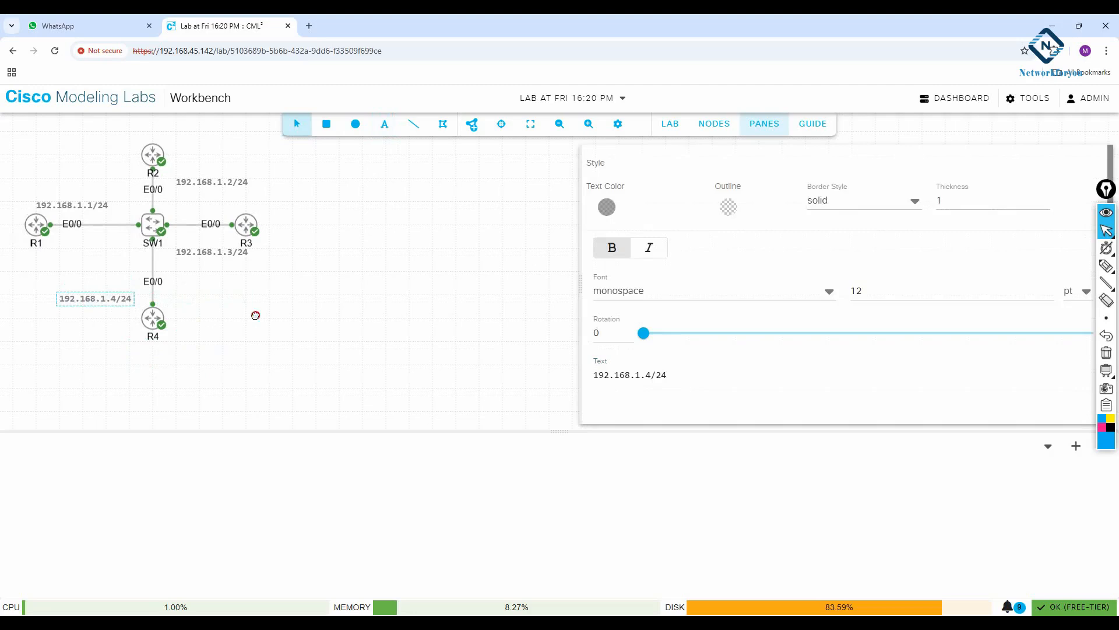
pyautogui.click(255, 315)
# Open console sessions for routers R1 and R2
pyautogui.rightClick(36, 226)
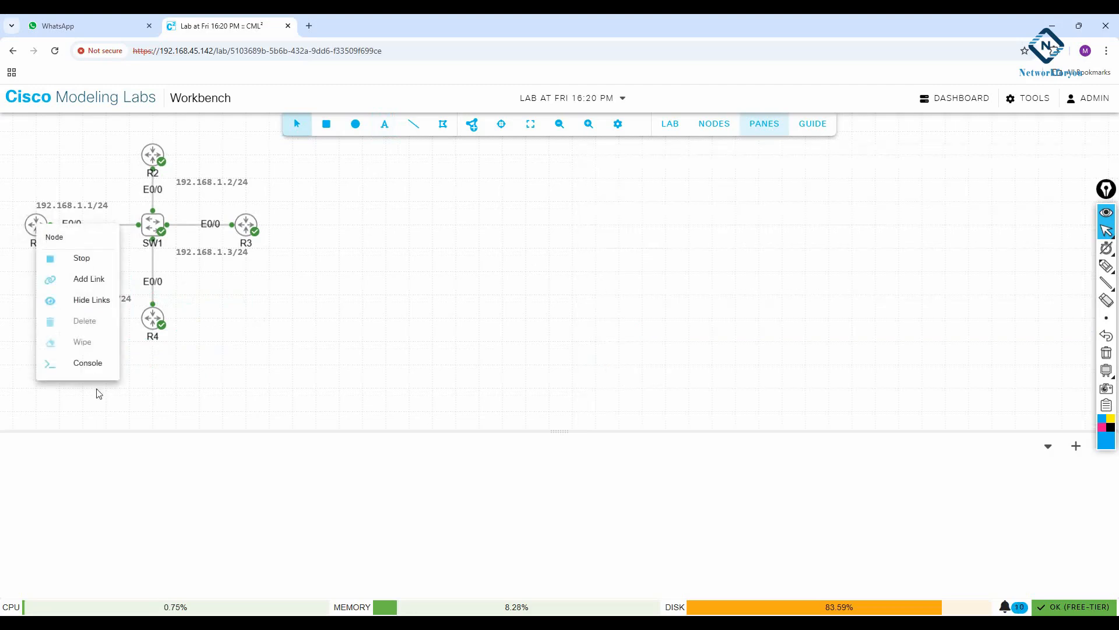
pyautogui.click(93, 364)
pyautogui.click(536, 546)
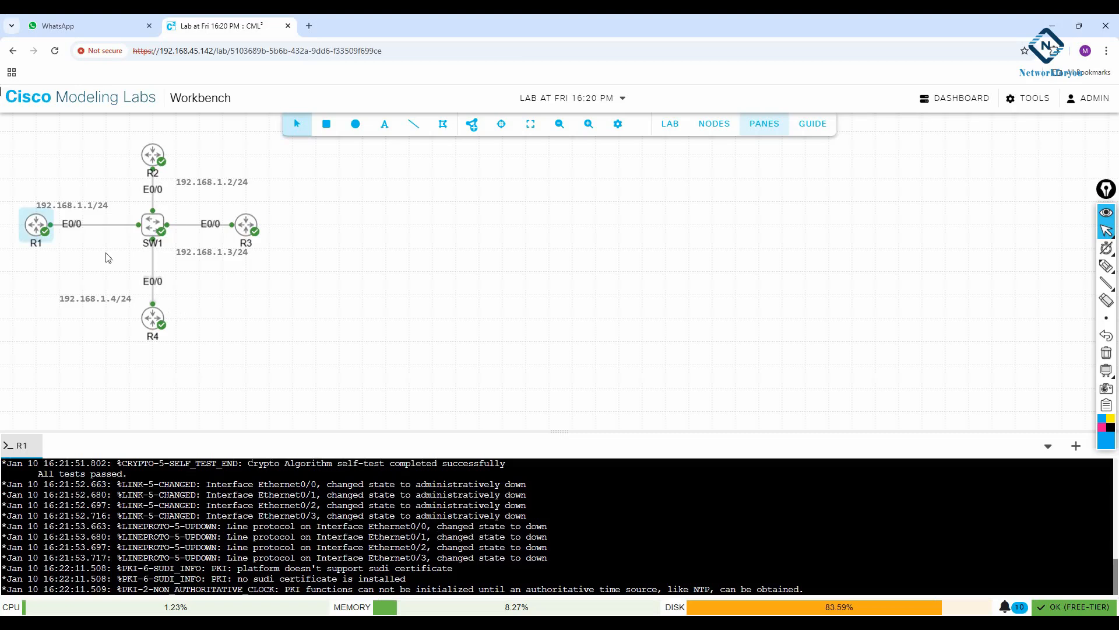
pyautogui.rightClick(149, 155)
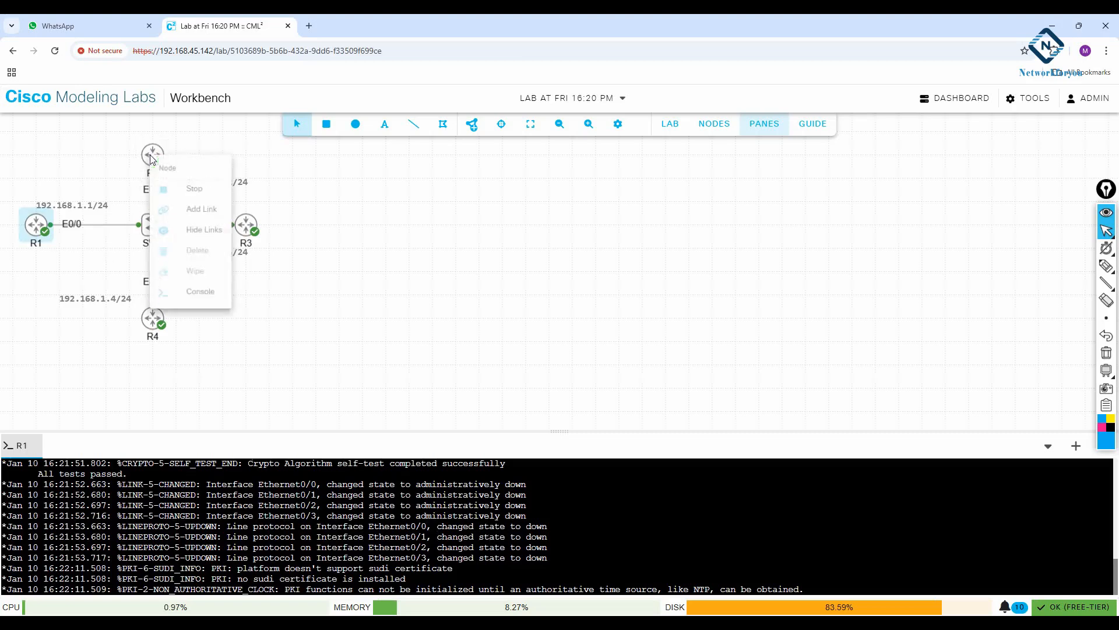
pyautogui.click(215, 296)
pyautogui.click(536, 539)
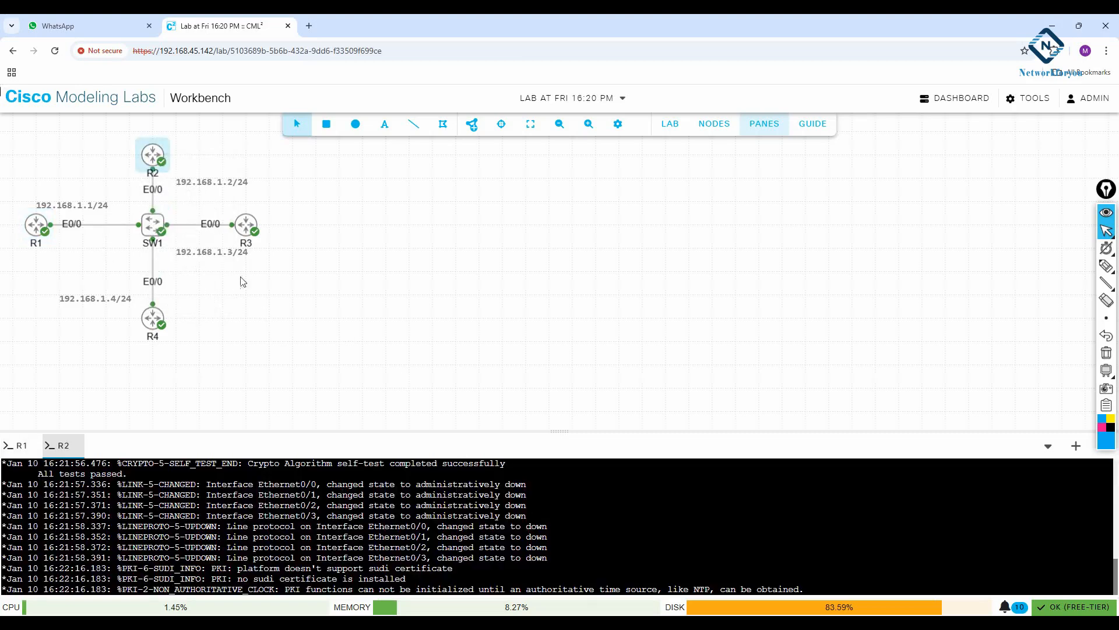
# Open console sessions for routers R3 and R4 and enlarge the console area
pyautogui.rightClick(242, 233)
pyautogui.click(285, 371)
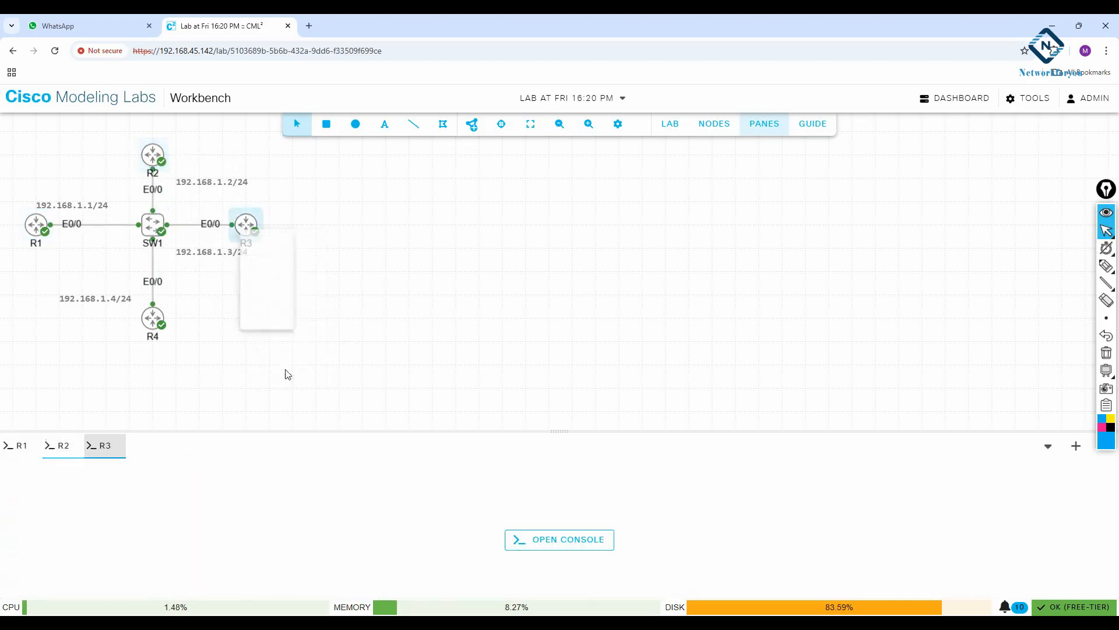
pyautogui.click(554, 540)
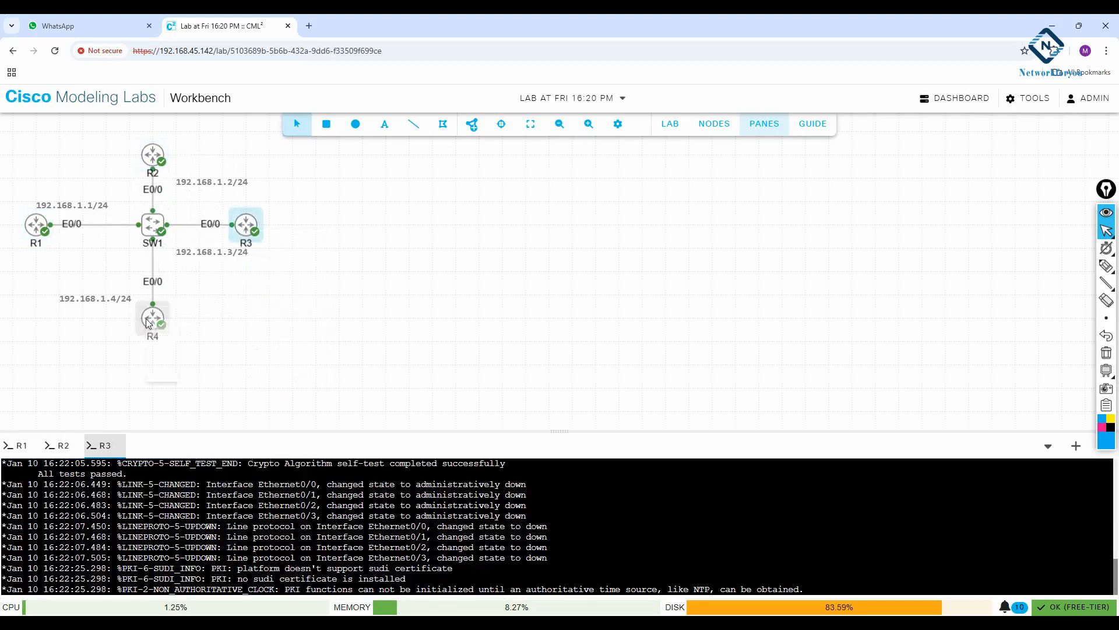
pyautogui.rightClick(152, 318)
pyautogui.click(195, 457)
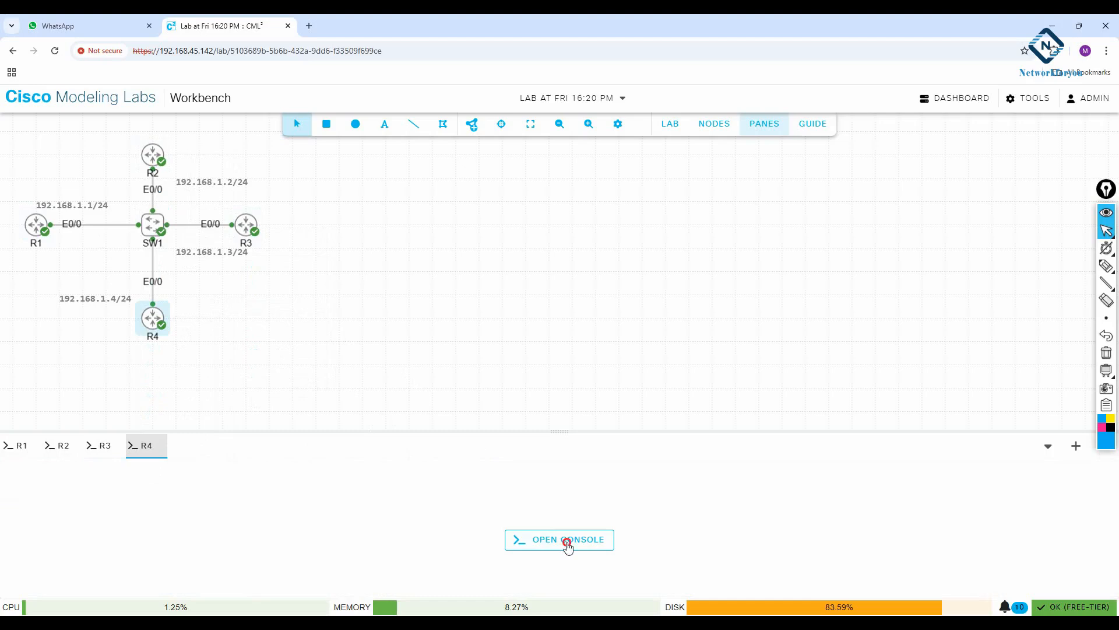
pyautogui.click(565, 539)
pyautogui.moveTo(282, 431); pyautogui.dragTo(302, 341)
# In R1's console, enter global configuration mode and set the hostname to R1
pyautogui.click(17, 356)
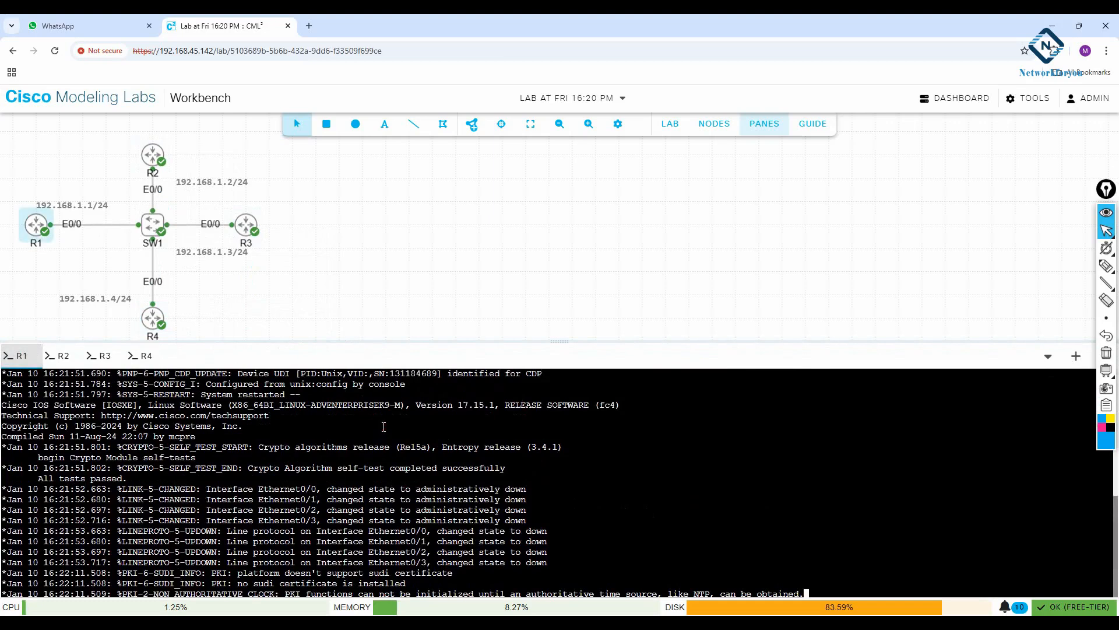
pyautogui.press('Return')
pyautogui.press('Return')
pyautogui.press('Return')
pyautogui.press('Return')
pyautogui.press('Return')
pyautogui.press('Return')
pyautogui.press('Return')
pyautogui.press('Return')
pyautogui.press('Return')
pyautogui.write('en')
pyautogui.press('Return')
pyautogui.write('config t')
pyautogui.press('Return')
pyautogui.write('host')
pyautogui.press('Tab')
pyautogui.write('R')
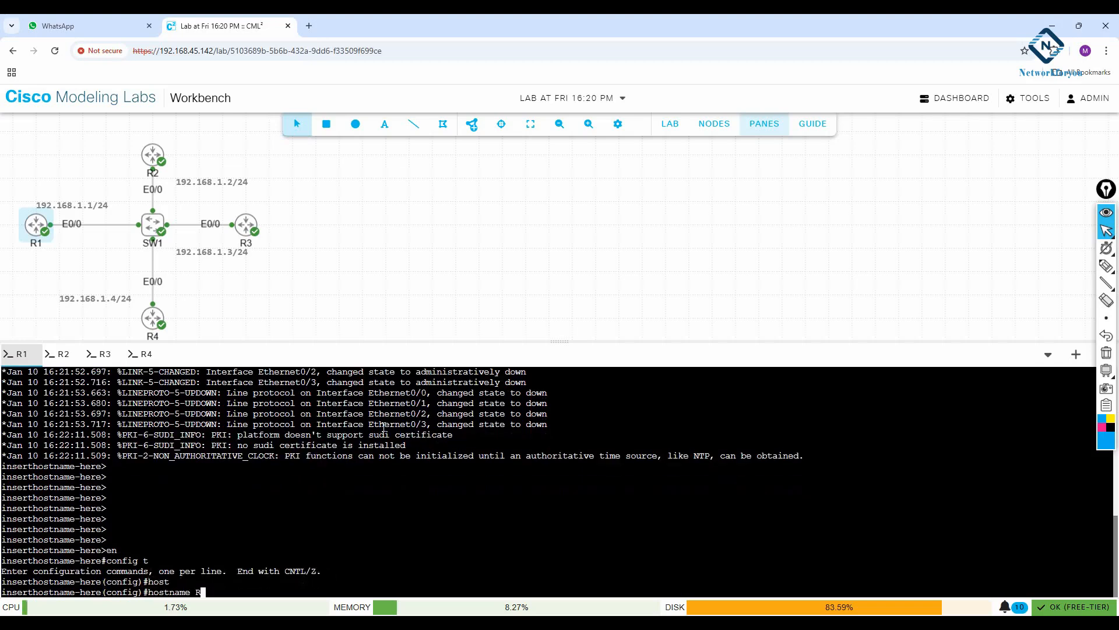
pyautogui.write('1')
pyautogui.press('Return')
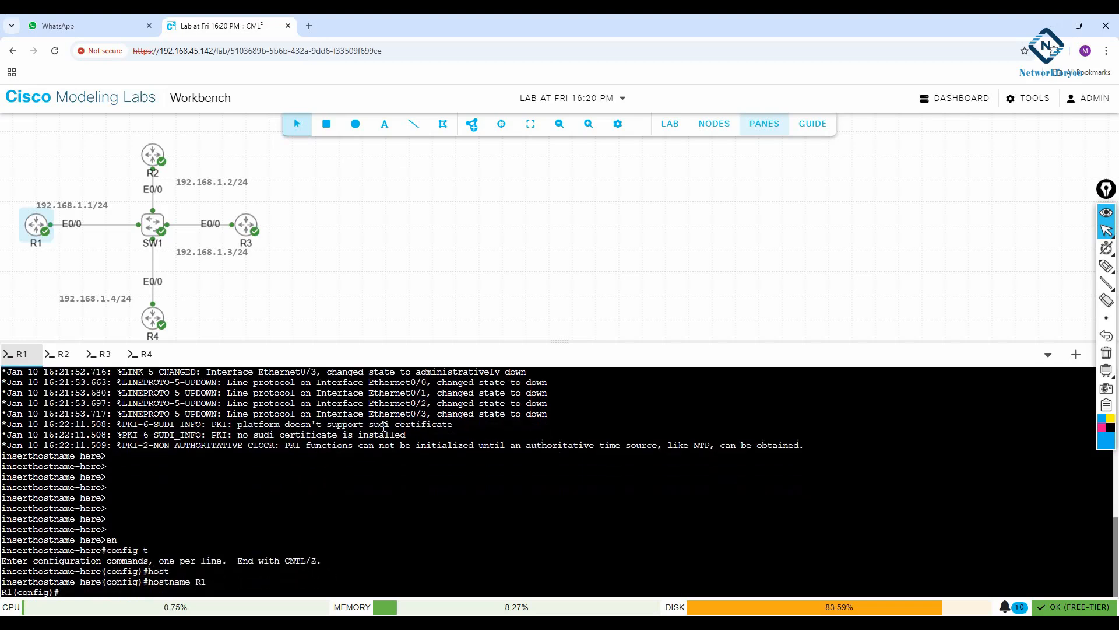
# Assign 192.168.1.1 with mask 255.255.255.0 to R1's interface e0/0 and enable the interface
pyautogui.write('int e')
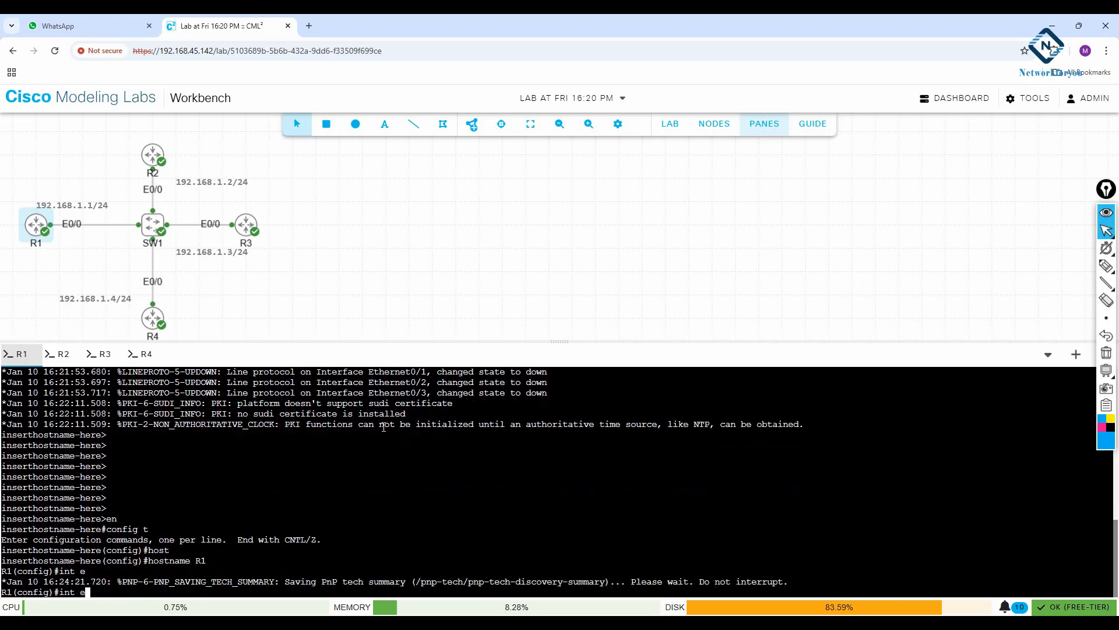
pyautogui.write('0/0')
pyautogui.press('Return')
pyautogui.write('ip add 192.168.1.1 255.255.255.0')
pyautogui.press('Return')
pyautogui.write('no sh')
pyautogui.press('Return')
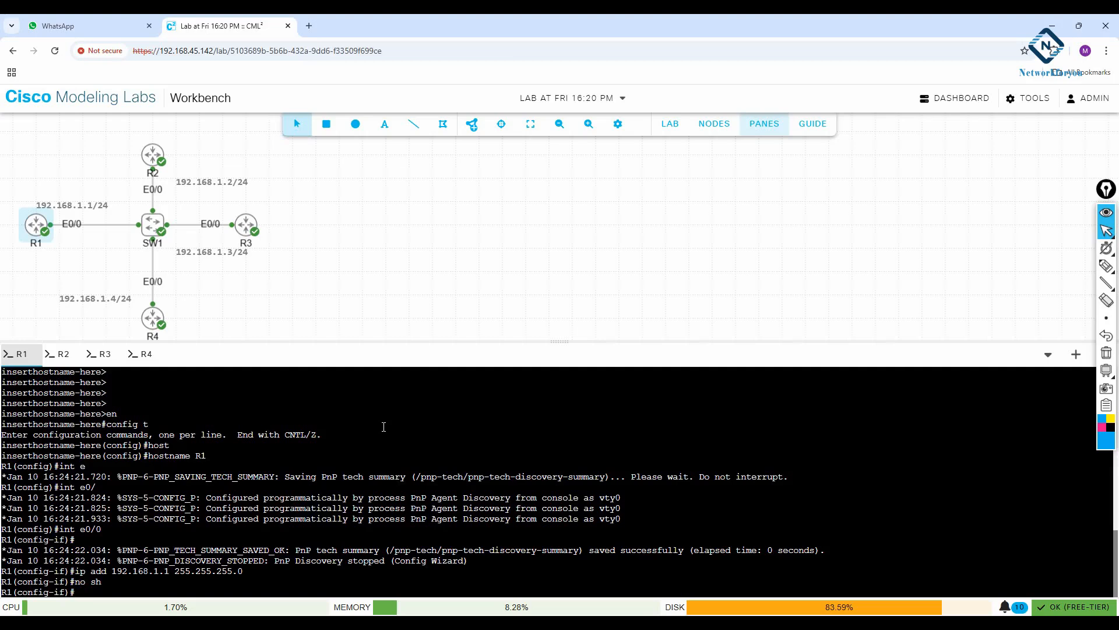
# Create OSPF process 1 on R1 and return to global configuration mode
pyautogui.write('exit')
pyautogui.press('Return')
pyautogui.write('router osp')
pyautogui.press('Tab')
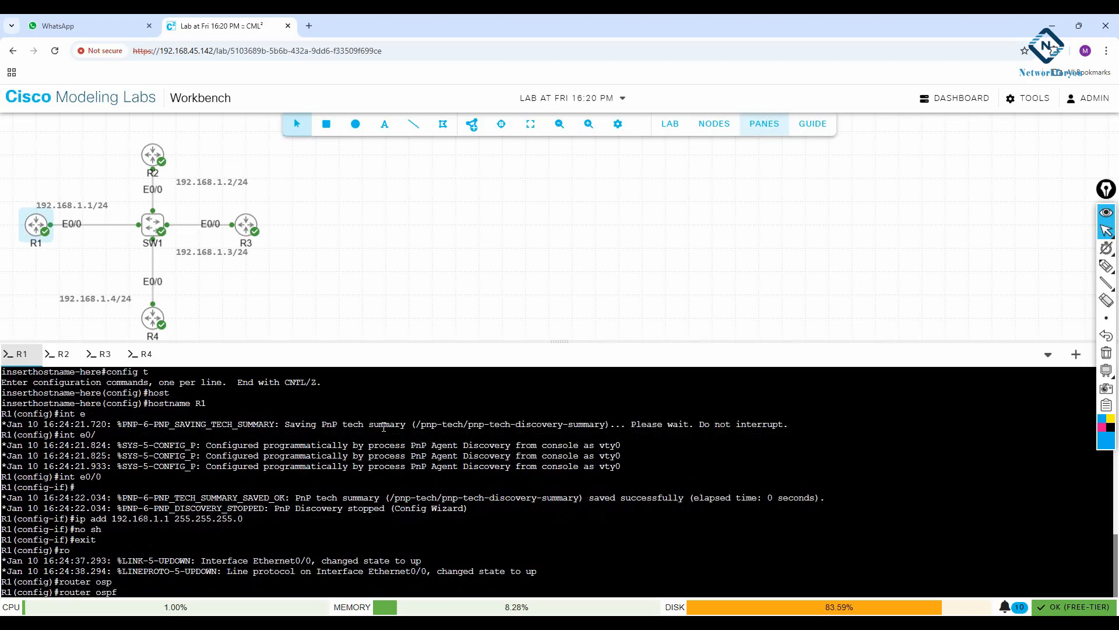
pyautogui.write('1')
pyautogui.press('Return')
pyautogui.write('exit')
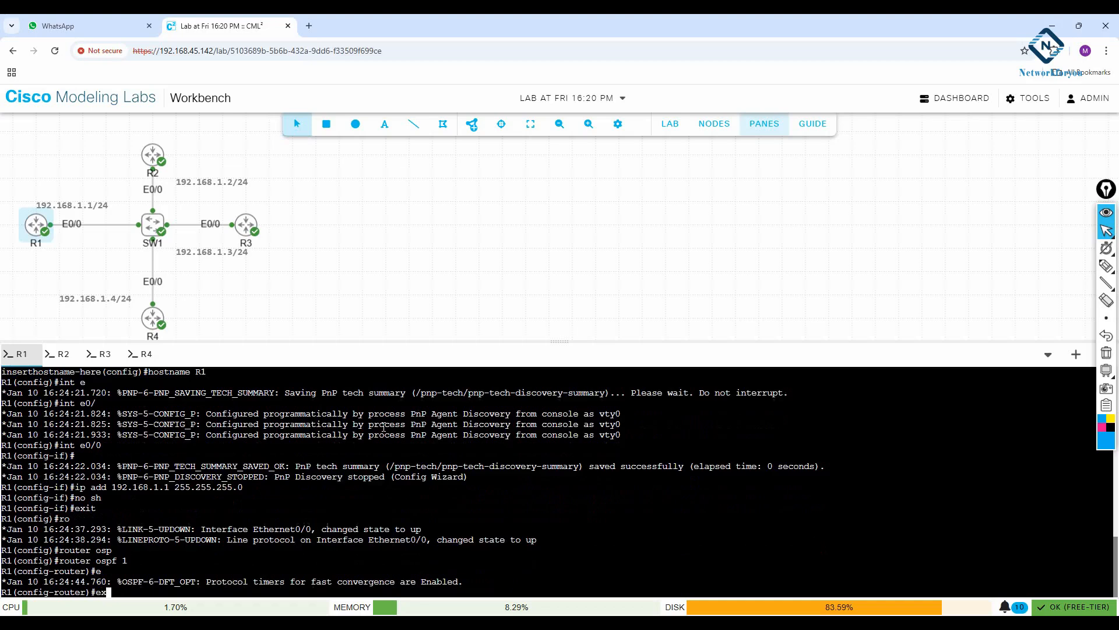
pyautogui.press('Return')
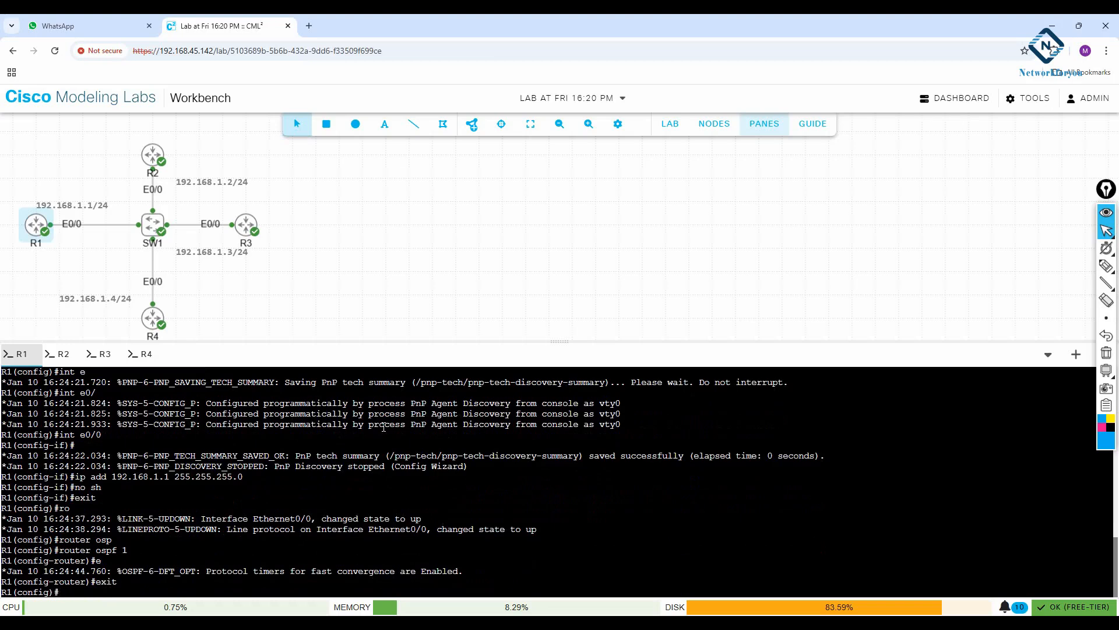
# Circle R1's E0/0 label with the annotation pen, switch the pen colour to pink and clear the drawing
pyautogui.moveTo(1107, 267)
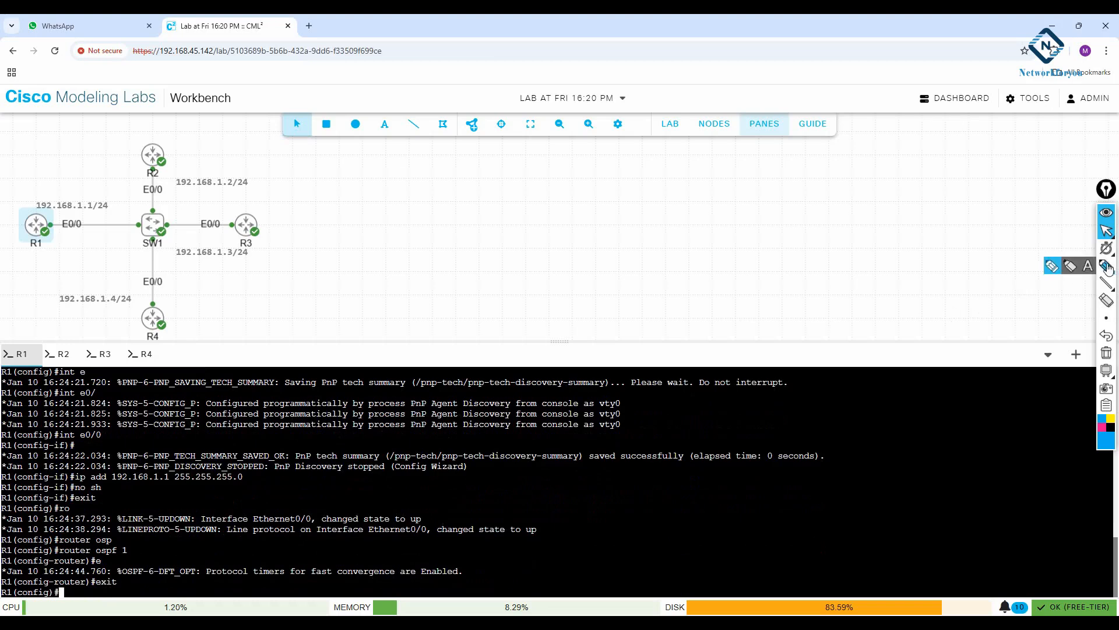
pyautogui.click(1106, 266)
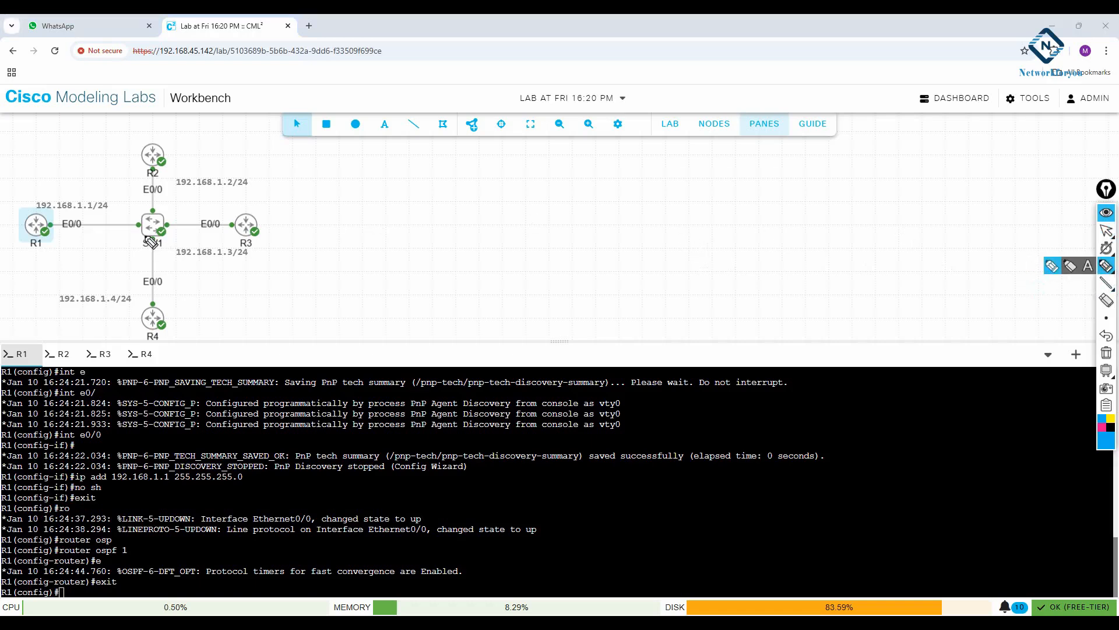
pyautogui.moveTo(69, 211)
pyautogui.mouseDown()
pyautogui.moveTo(71, 240)
pyautogui.moveTo(76, 215)
pyautogui.mouseUp()
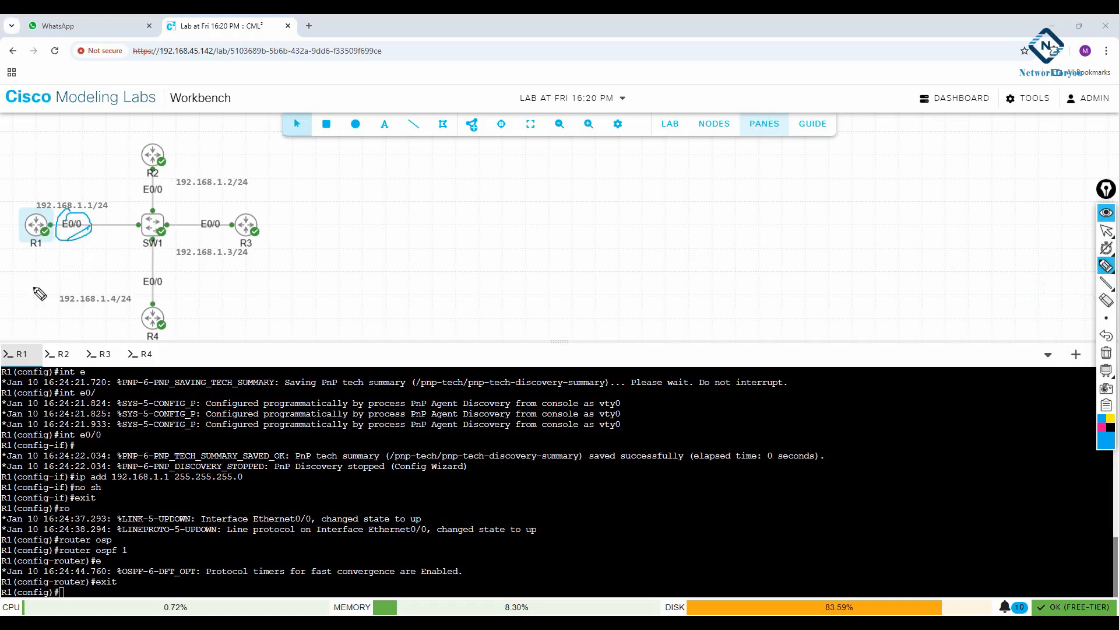
pyautogui.click(1102, 427)
pyautogui.click(1106, 354)
pyautogui.click(1106, 231)
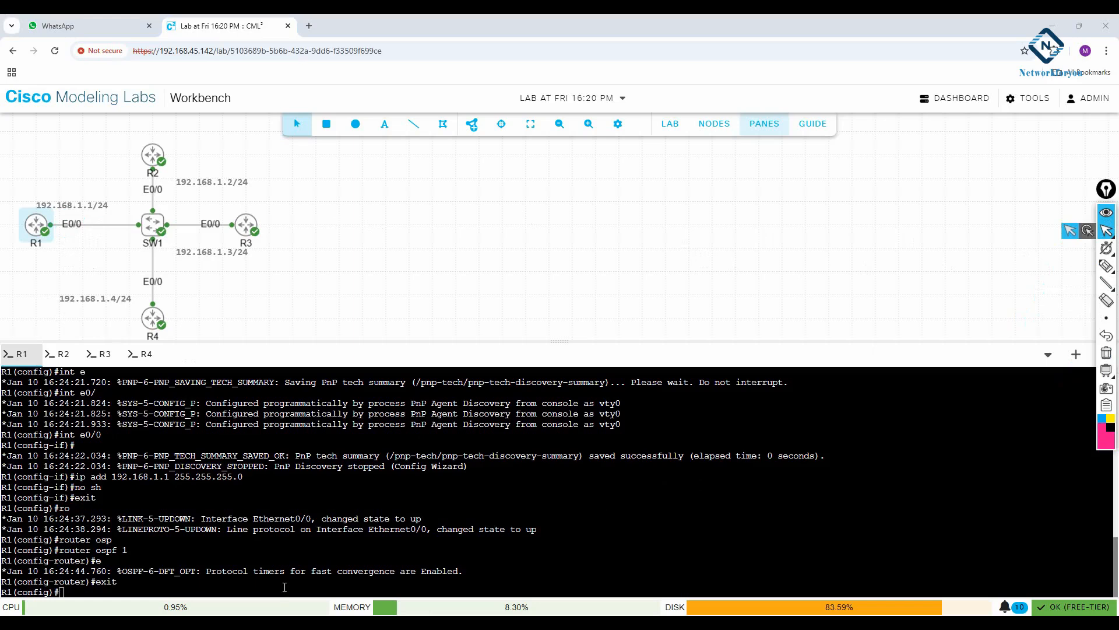
# Enable OSPF process 1 in area 0 on R1's interface e0/0
pyautogui.moveTo(284, 587); pyautogui.dragTo(286, 586)
pyautogui.click(287, 587)
pyautogui.write('int e0/0')
pyautogui.press('Return')
pyautogui.write('ip ops')
pyautogui.press('Tab')
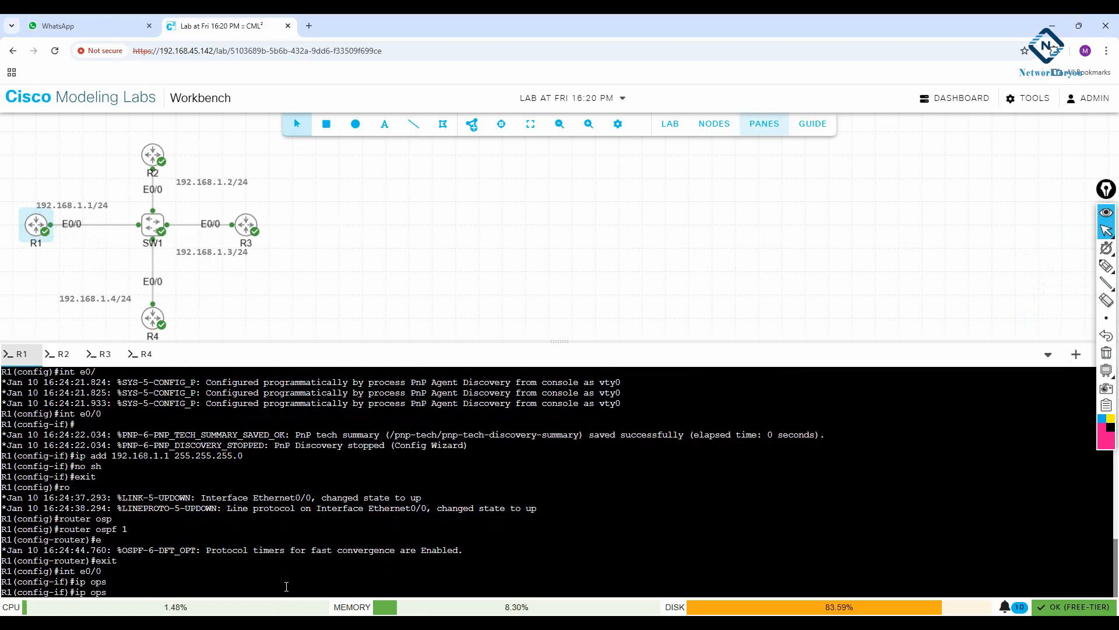
pyautogui.write('sp')
pyautogui.press('Tab')
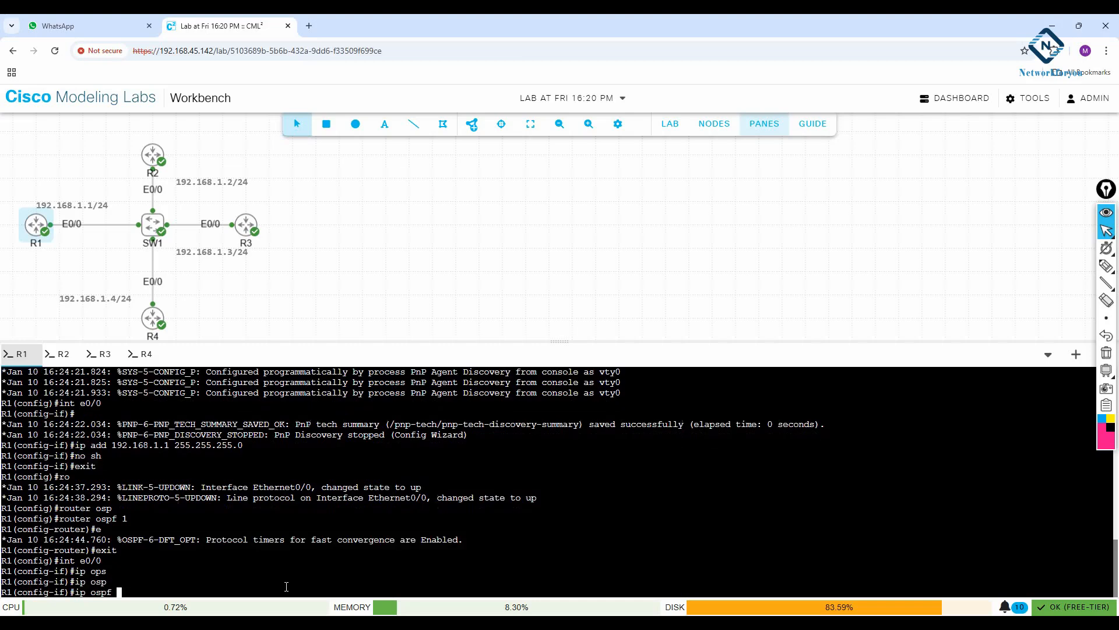
pyautogui.write('1 a 0')
pyautogui.press('Return')
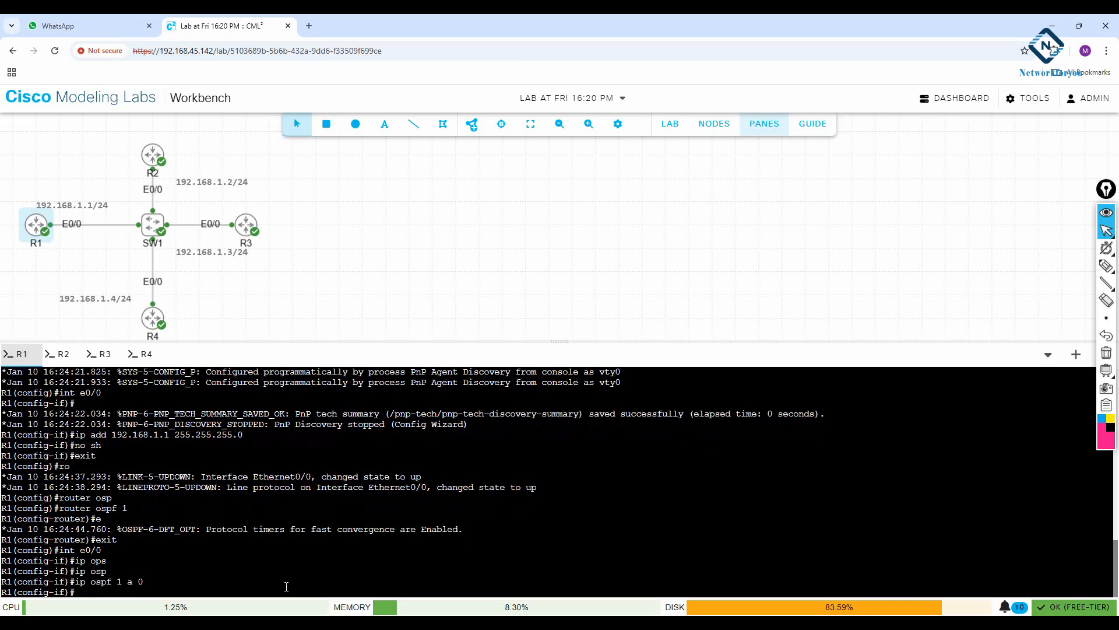
# Leave interface and global configuration modes on R1, returning to the privileged prompt
pyautogui.write('exit')
pyautogui.press('Return')
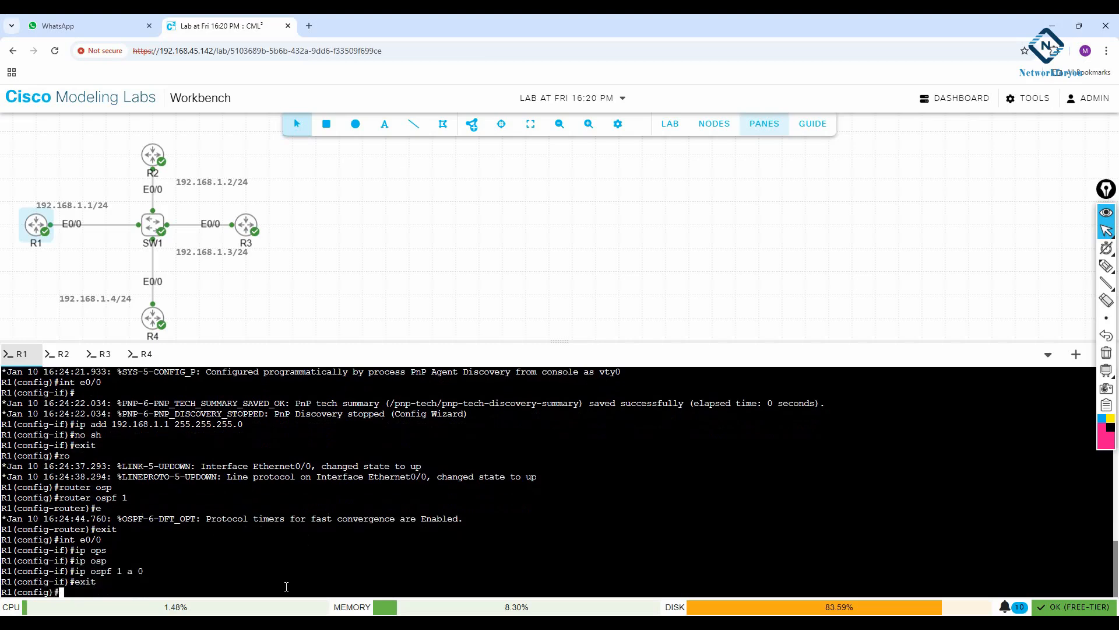
pyautogui.press('BackSpace')
pyautogui.press('BackSpace')
pyautogui.write('exit')
pyautogui.press('Return')
pyautogui.press('Return')
pyautogui.press('Return')
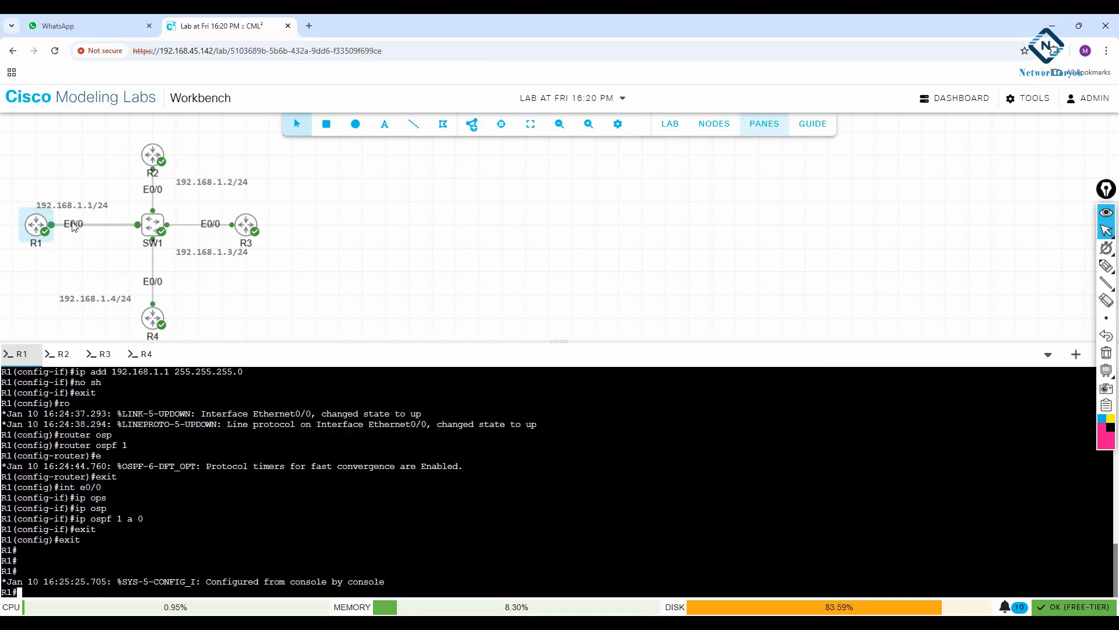
# In R2's console, enter global configuration mode and set the hostname to R2
pyautogui.click(62, 355)
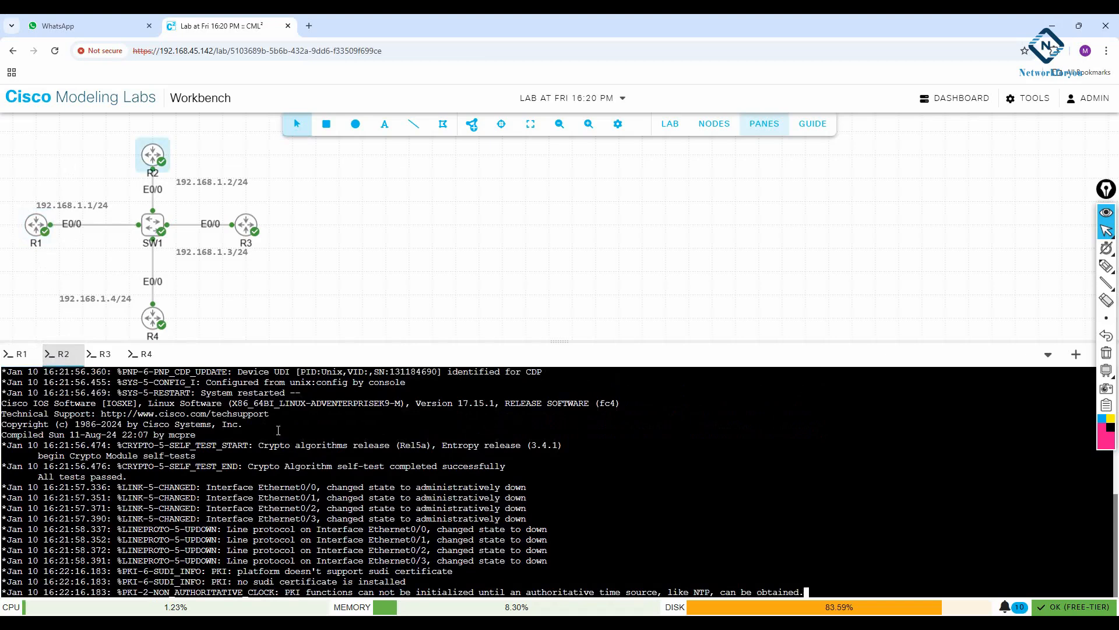
pyautogui.press('Return')
pyautogui.press('Return')
pyautogui.press('Return')
pyautogui.press('Return')
pyautogui.press('Return')
pyautogui.press('Return')
pyautogui.press('Return')
pyautogui.press('Return')
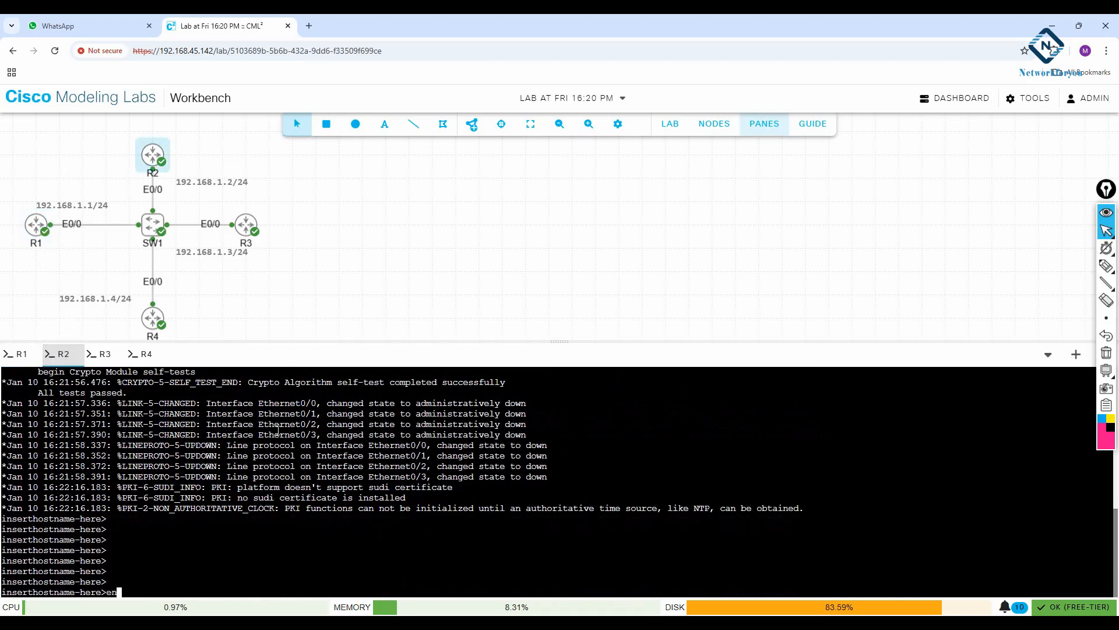
pyautogui.write('en')
pyautogui.press('Return')
pyautogui.write('config t')
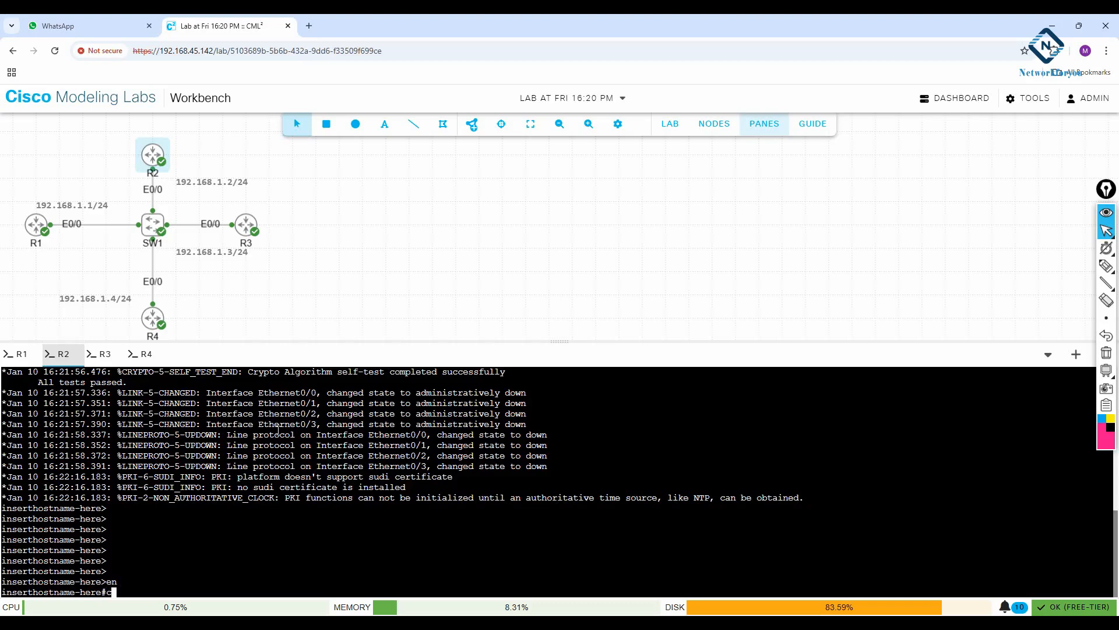
pyautogui.press('Return')
pyautogui.write('hst')
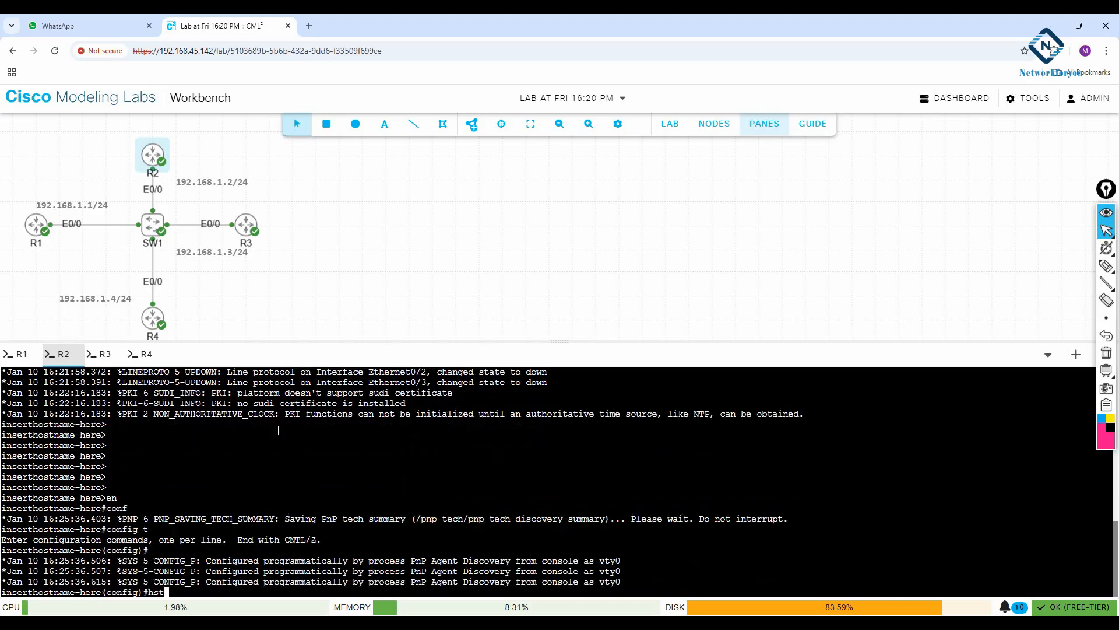
pyautogui.write('host')
pyautogui.press('Tab')
pyautogui.write('R')
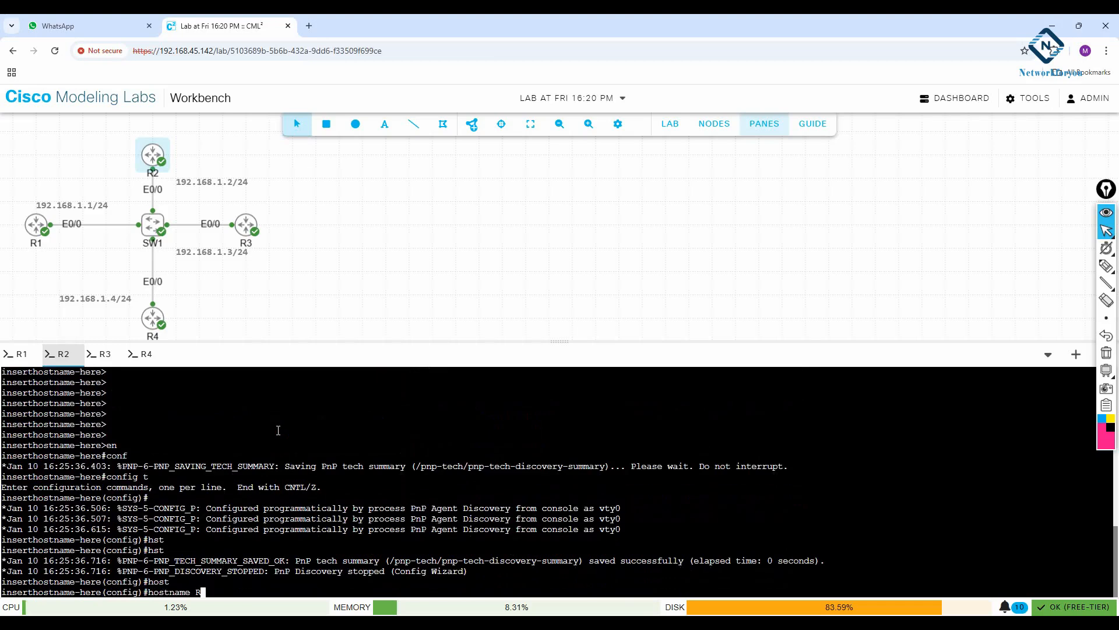
pyautogui.write('2')
pyautogui.press('Return')
pyautogui.press('Return')
pyautogui.press('Return')
# Assign 192.168.1.2 with mask 255.255.255.0 to R2's interface e0/0 and enable the interface
pyautogui.write('int e0/0')
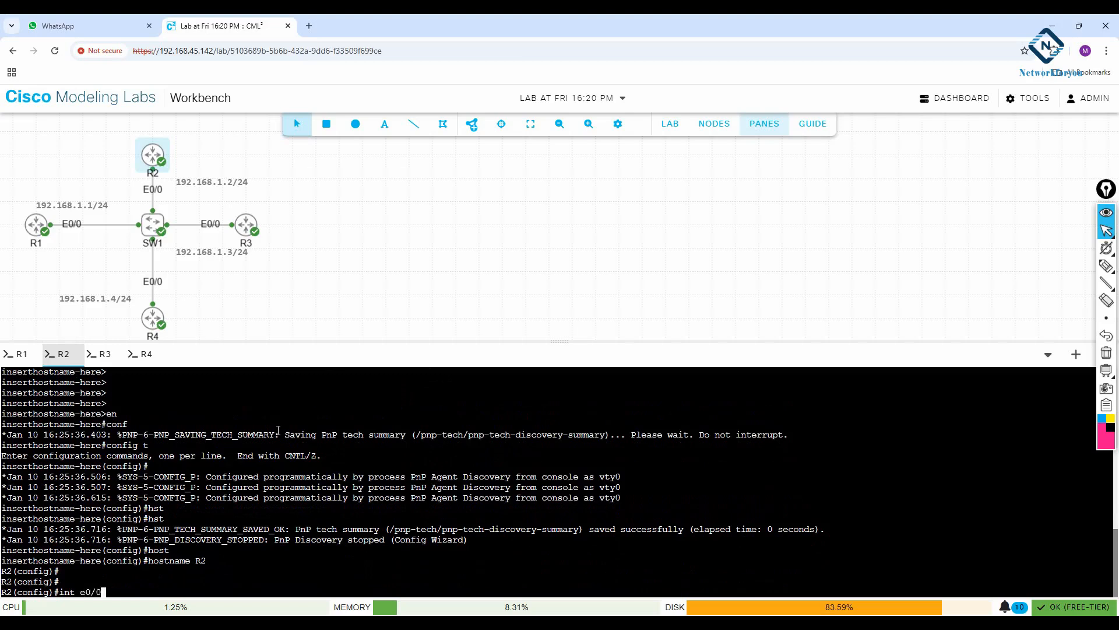
pyautogui.press('Return')
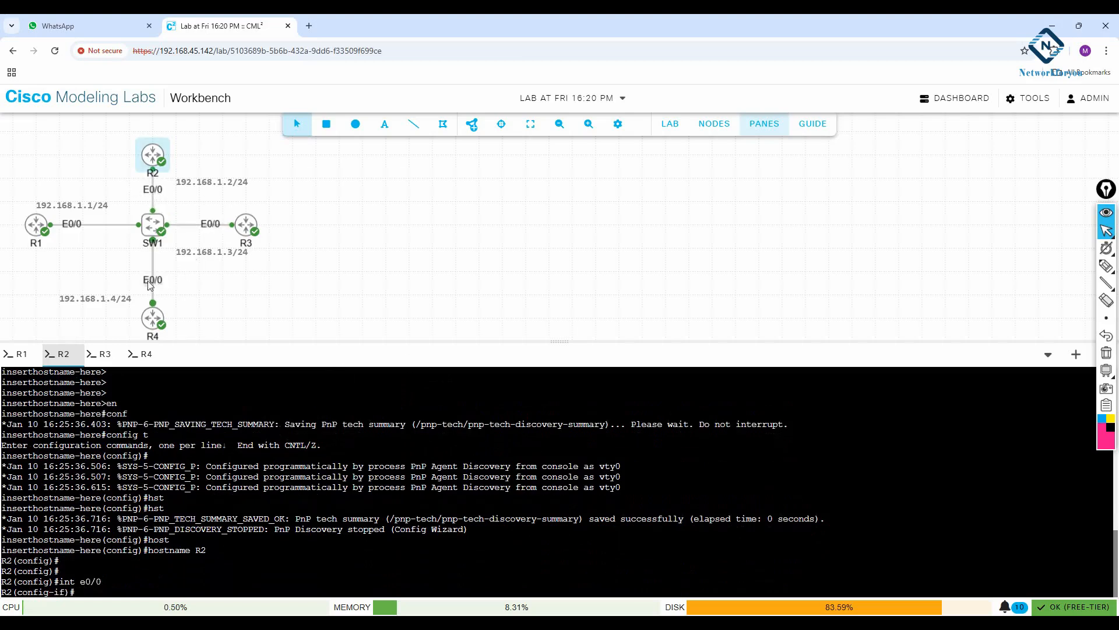
pyautogui.write('ip add 192.16')
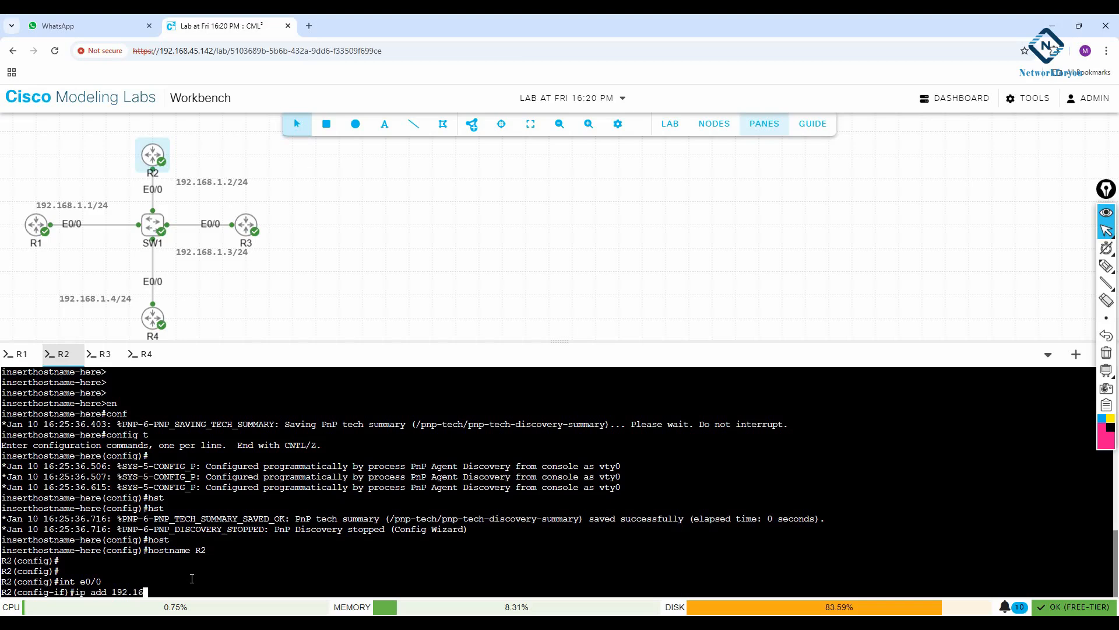
pyautogui.write('8.1.2 255.255.255.0')
pyautogui.press('Return')
pyautogui.write('no sh')
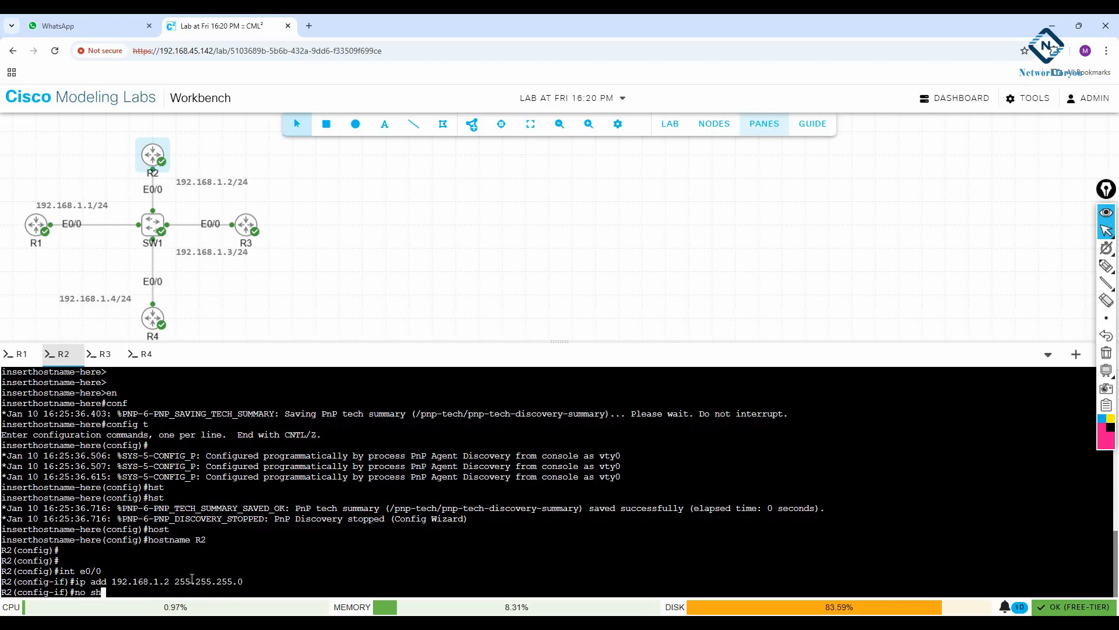
pyautogui.press('Return')
# Leave interface configuration on R2 and create OSPF process 1
pyautogui.write('ex')
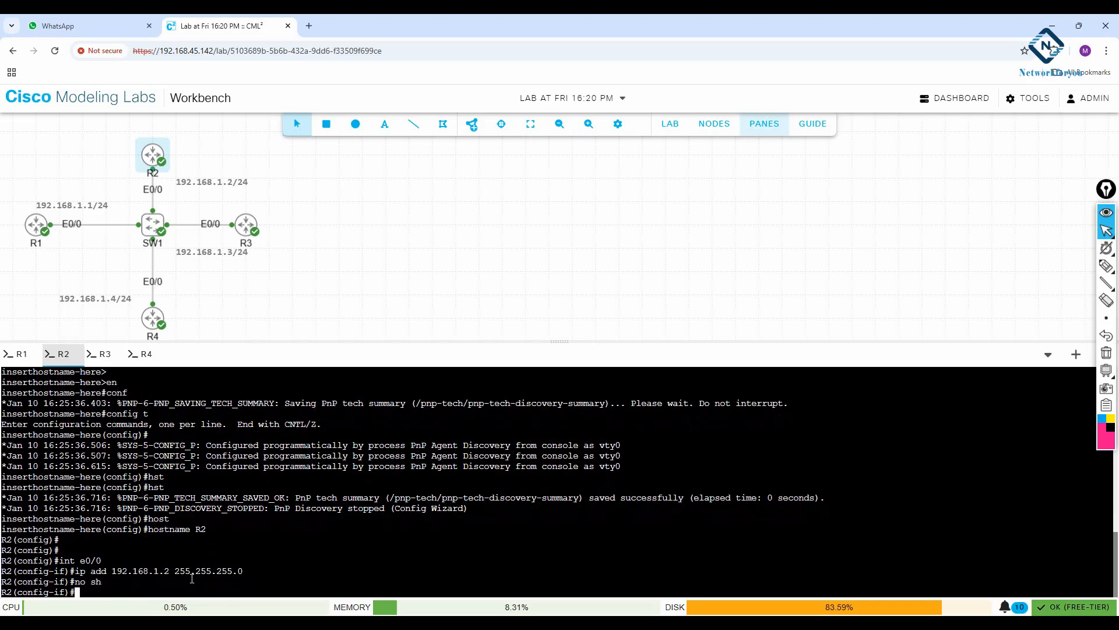
pyautogui.write('it')
pyautogui.press('Return')
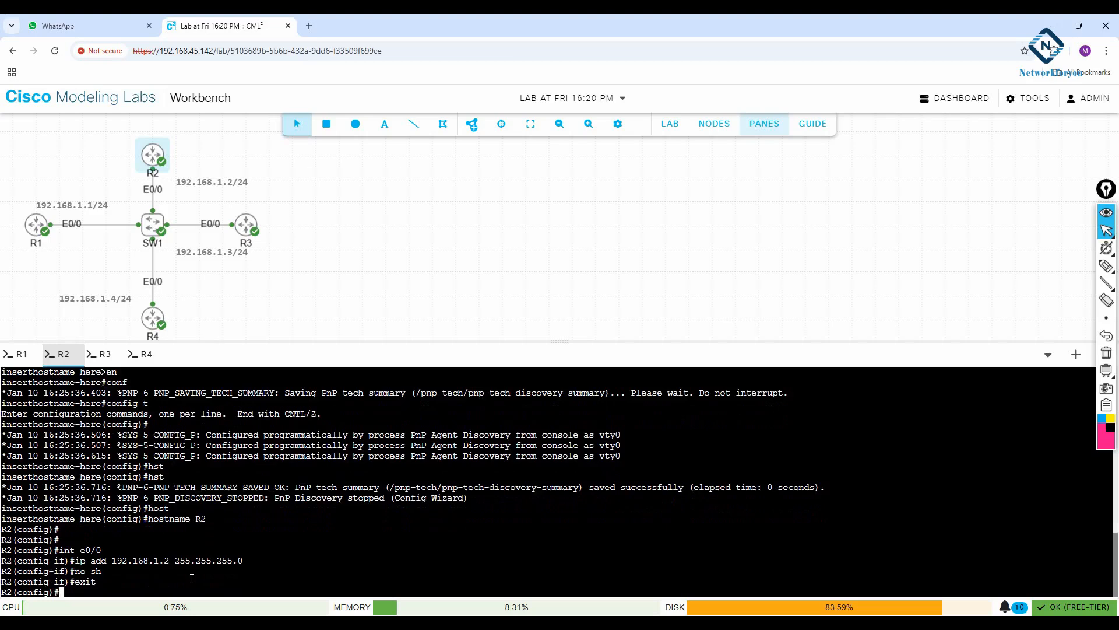
pyautogui.write('ro')
pyautogui.press('Tab')
pyautogui.write('osp')
pyautogui.press('Tab')
pyautogui.write('1')
pyautogui.press('Return')
# Enable OSPF process 1 in area 0 on R2's interface e0/0 and leave configuration mode
pyautogui.write('int ')
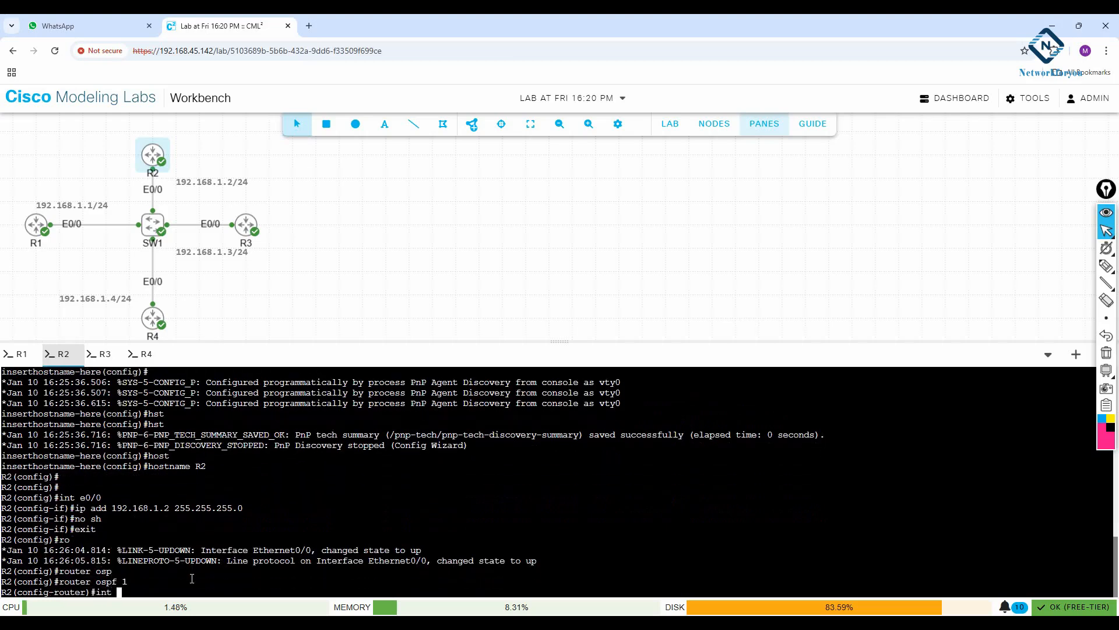
pyautogui.write('e0/0')
pyautogui.press('Return')
pyautogui.write('ip osp')
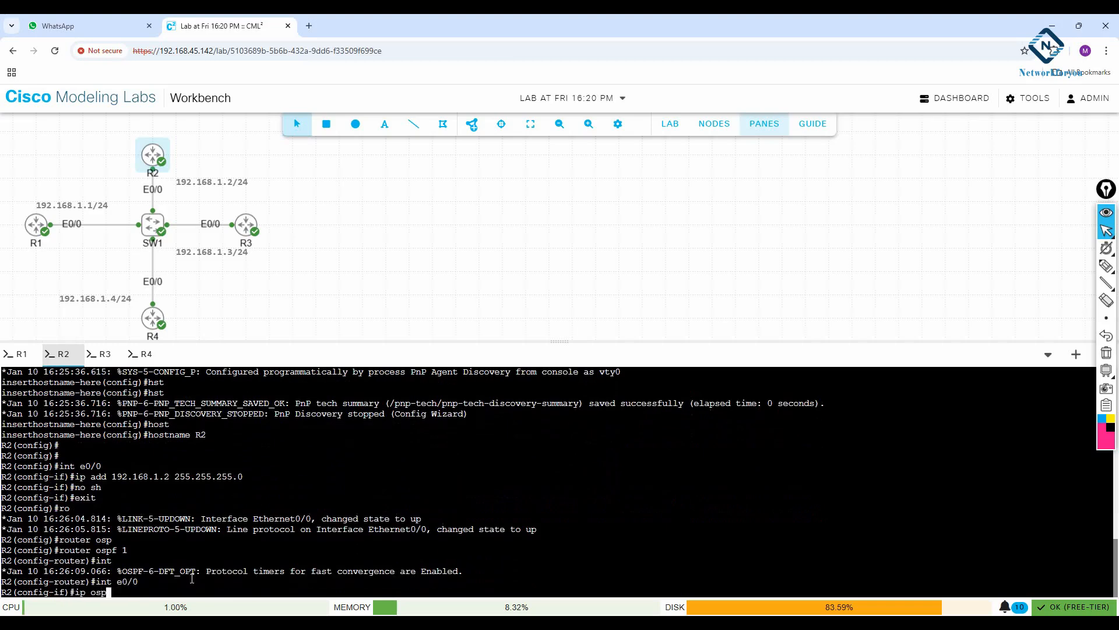
pyautogui.press('Tab')
pyautogui.write('1 area 0')
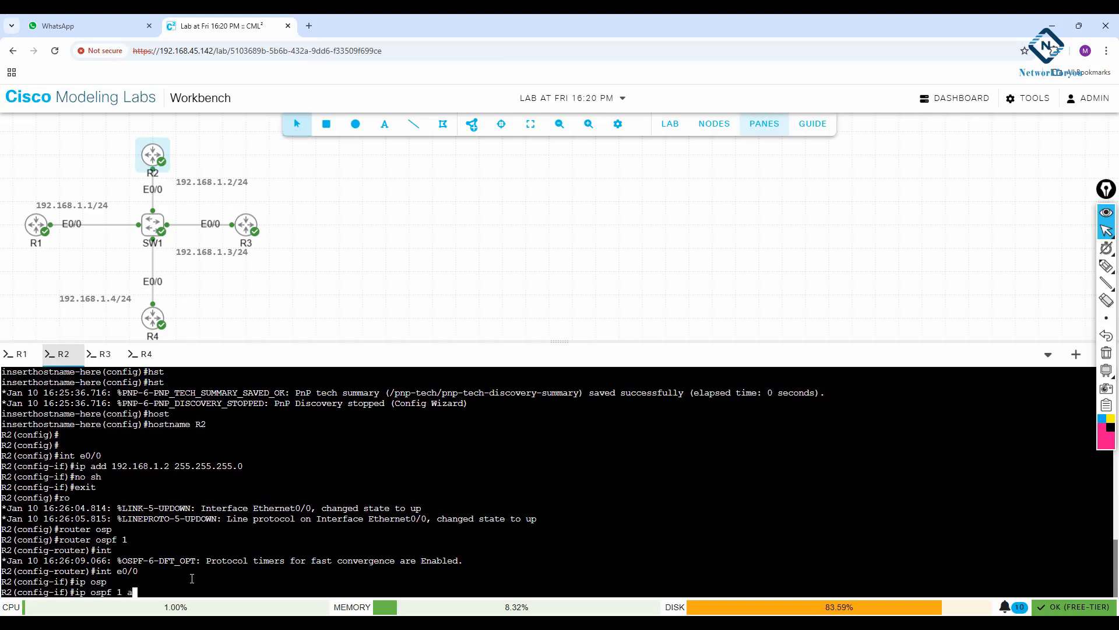
pyautogui.press('Return')
pyautogui.write('exit')
pyautogui.press('Return')
pyautogui.press('Return')
pyautogui.write('exit')
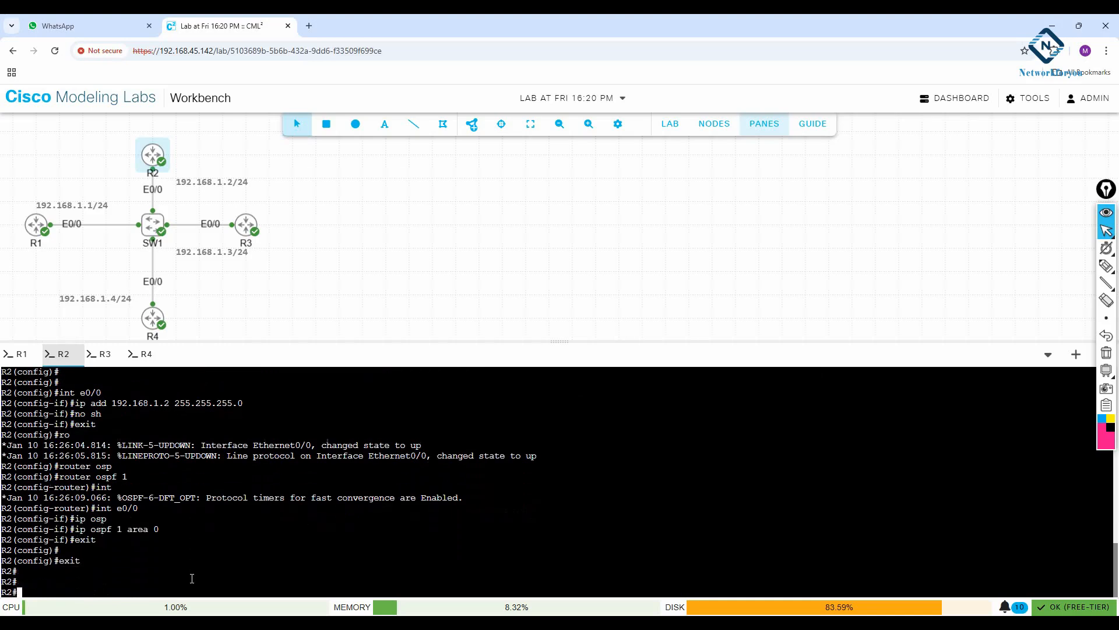
# Save R2's running configuration and switch to R3's console
pyautogui.write('wr')
pyautogui.press('Return')
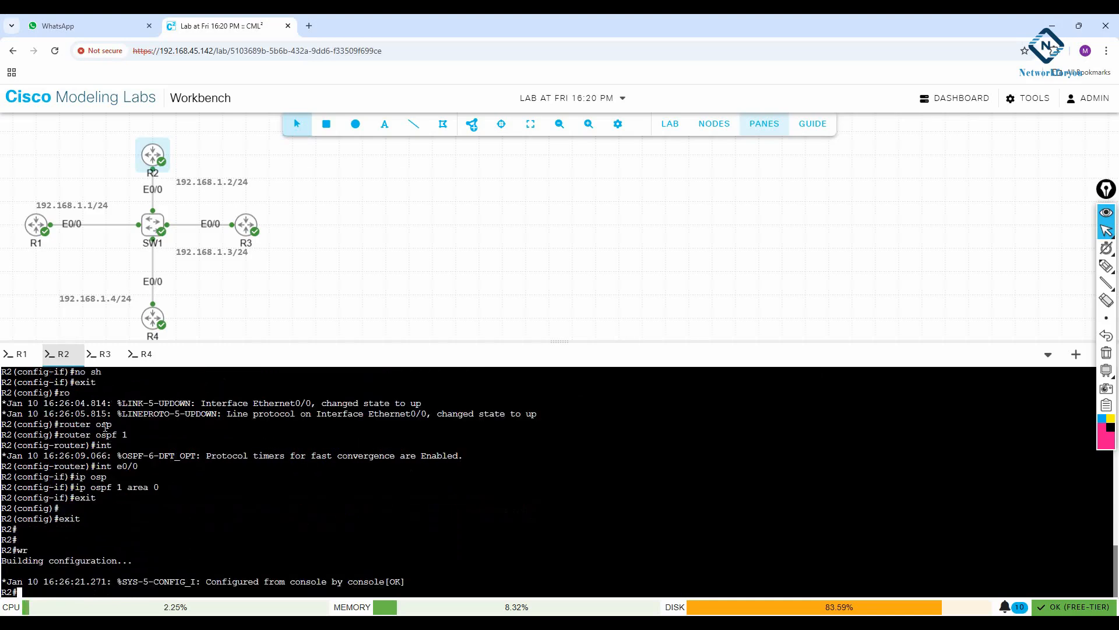
pyautogui.click(100, 354)
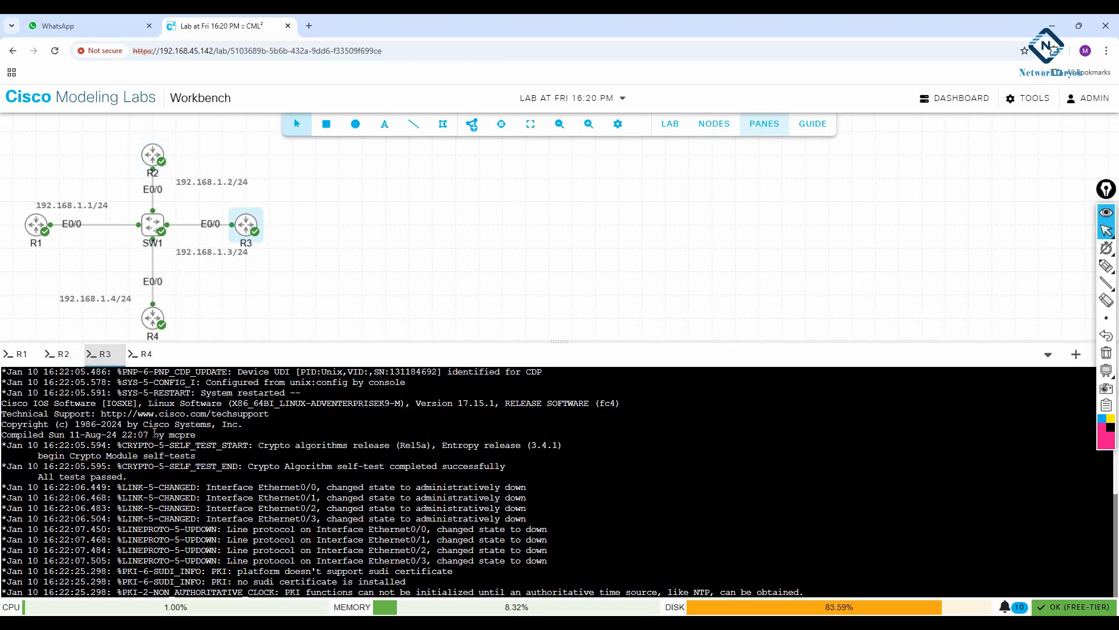
# Enter global configuration mode on R3 and set its hostname to R3
pyautogui.press('Return')
pyautogui.press('Return')
pyautogui.press('Return')
pyautogui.press('Return')
pyautogui.press('Return')
pyautogui.write('en')
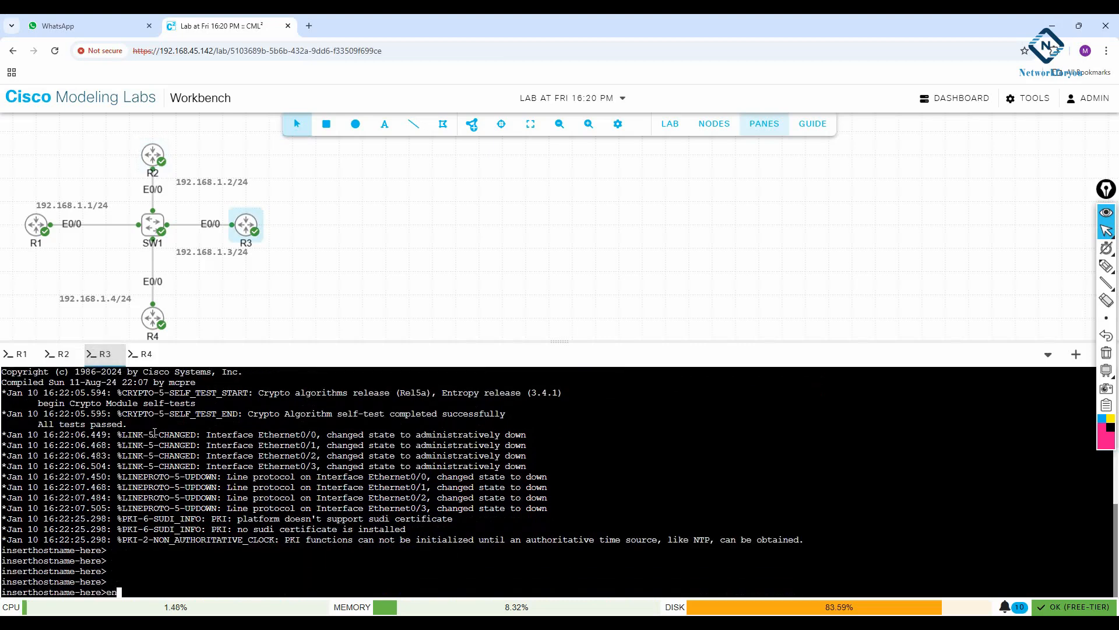
pyautogui.press('Return')
pyautogui.write('config t')
pyautogui.press('Return')
pyautogui.write('host')
pyautogui.press('Tab')
pyautogui.write('R3')
pyautogui.press('Return')
# Assign 192.168.1.3 with mask 255.255.255.0 to R3's interface e0/0 and enable the interface
pyautogui.write('int')
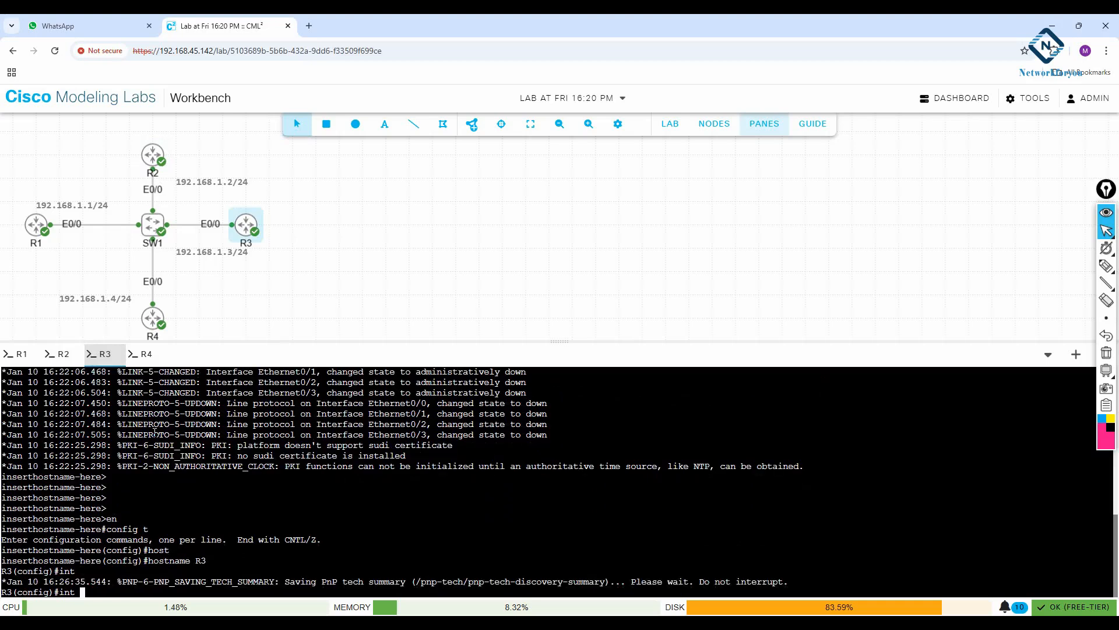
pyautogui.write(' e0/0')
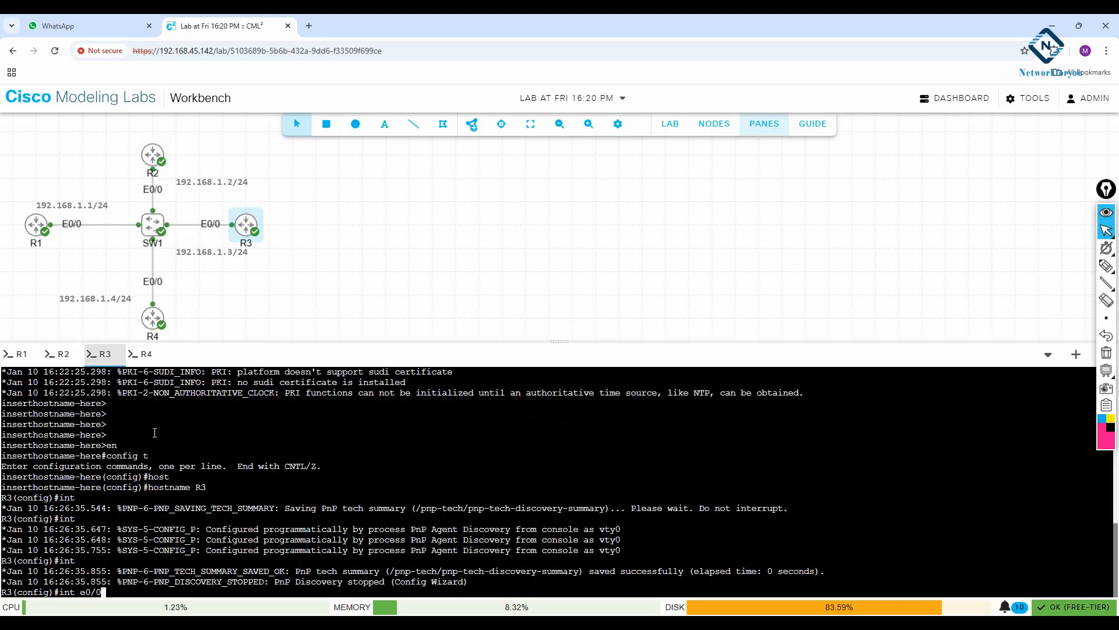
pyautogui.press('Return')
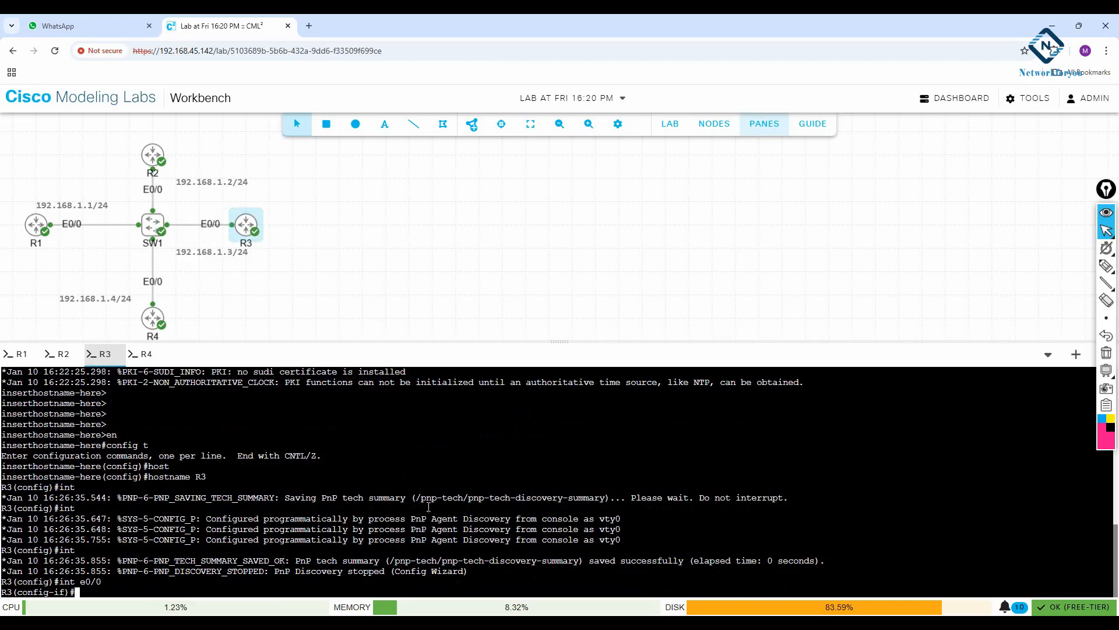
pyautogui.write('ip add 192.168.1.2')
pyautogui.press('BackSpace')
pyautogui.press('BackSpace')
pyautogui.write('3 255.255.255.')
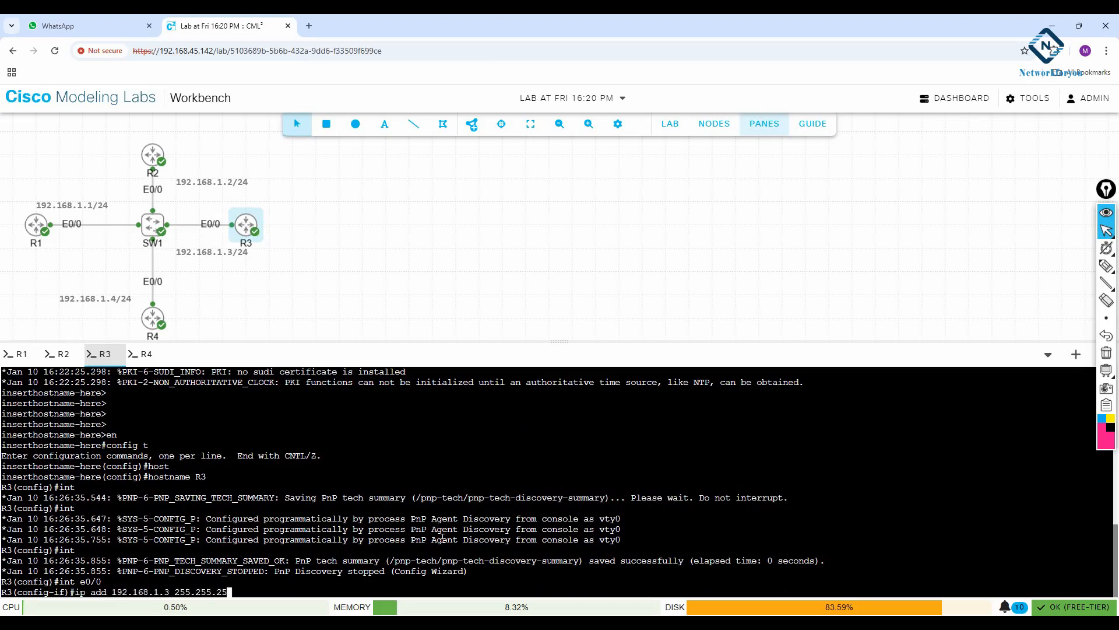
pyautogui.write('0')
pyautogui.press('Return')
pyautogui.write('no sh')
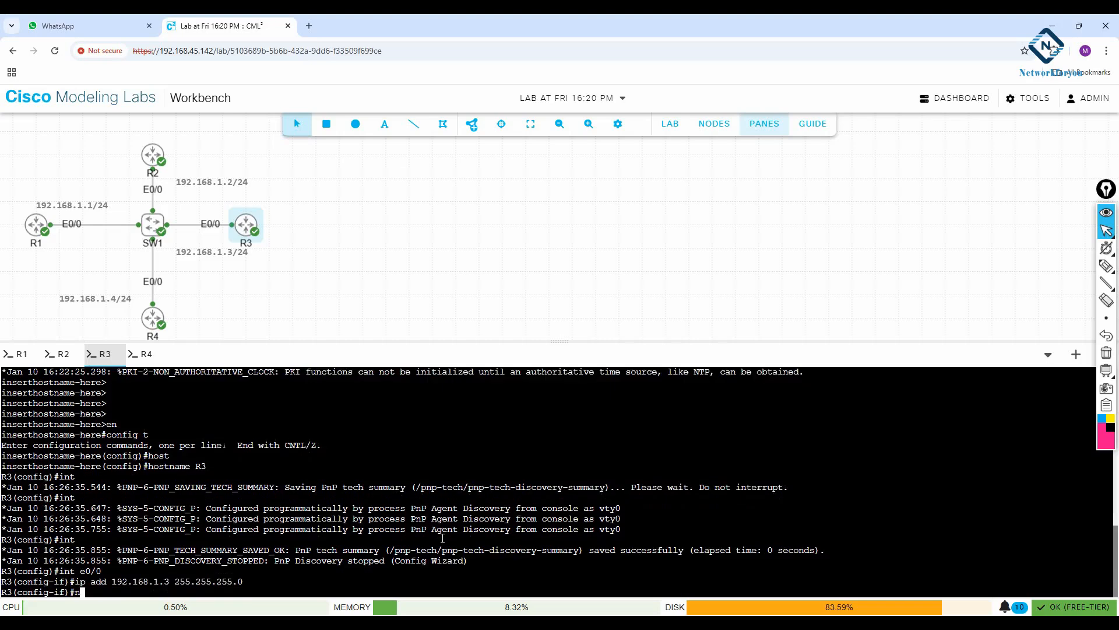
pyautogui.press('Return')
# Leave interface configuration on R3 and create OSPF process 1
pyautogui.write('exit')
pyautogui.press('Return')
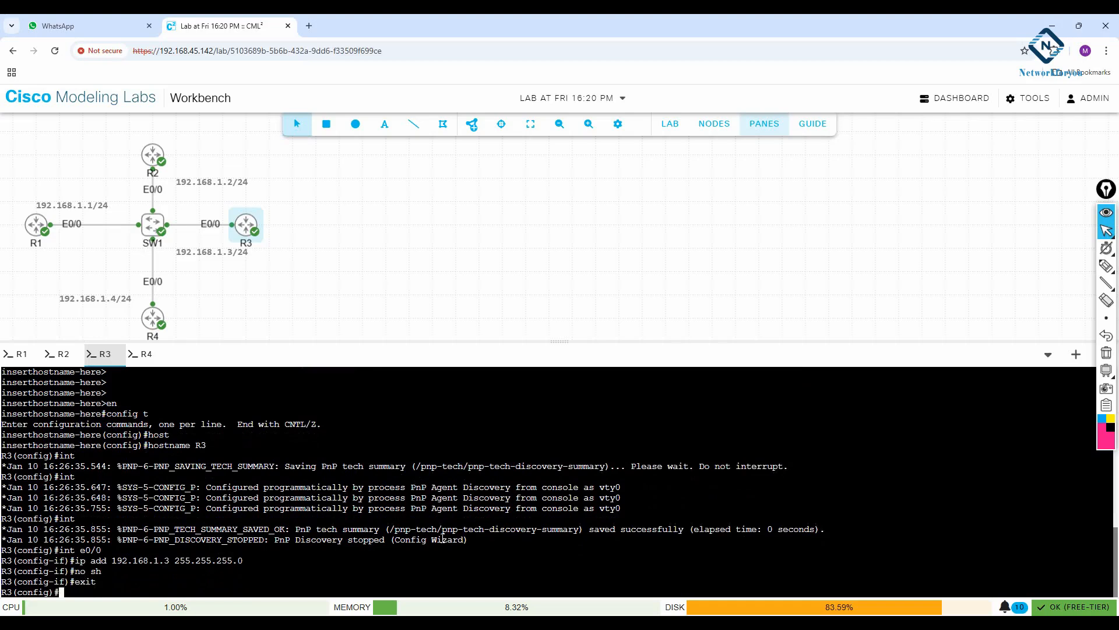
pyautogui.write('router osp')
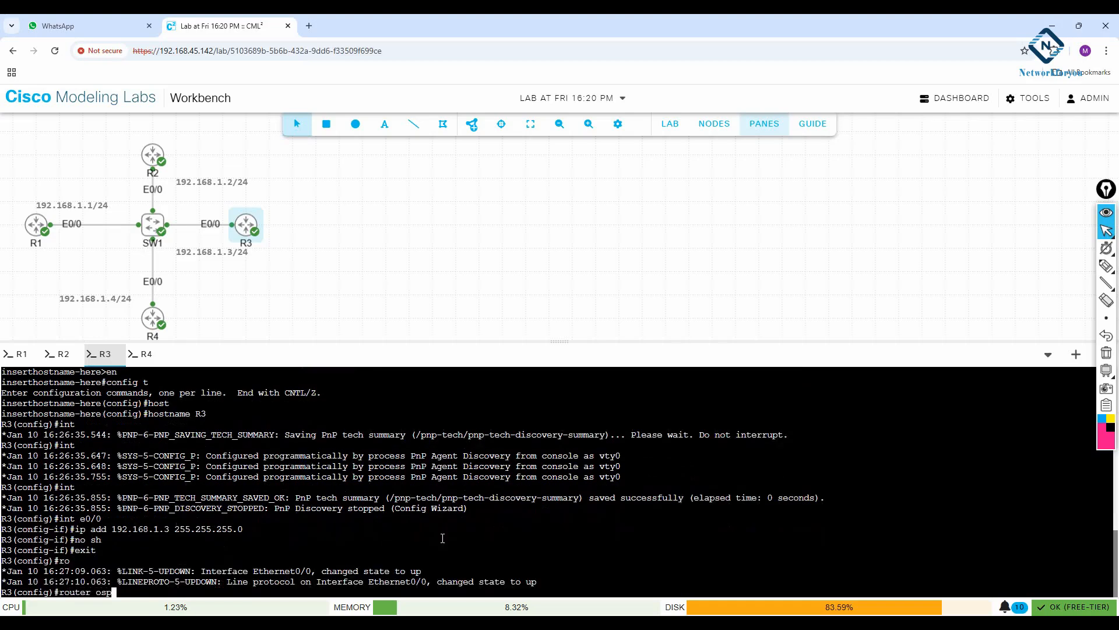
pyautogui.press('Tab')
pyautogui.write('1')
pyautogui.press('Return')
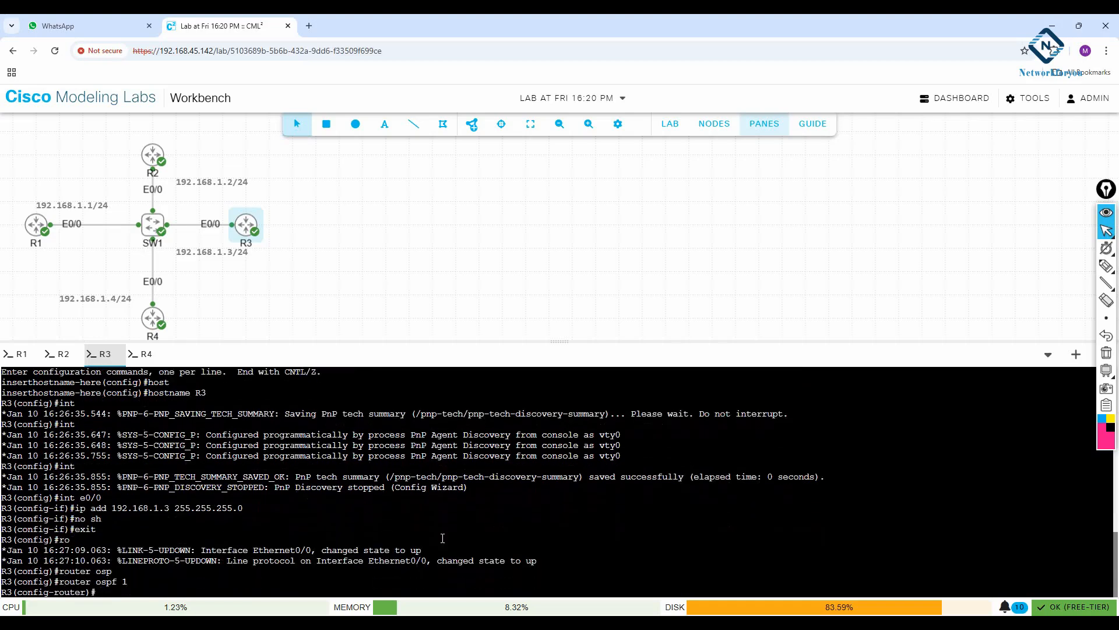
# Enable OSPF process 1 in area 0 on R3's interface e0/0
pyautogui.write('int e0/0')
pyautogui.press('Return')
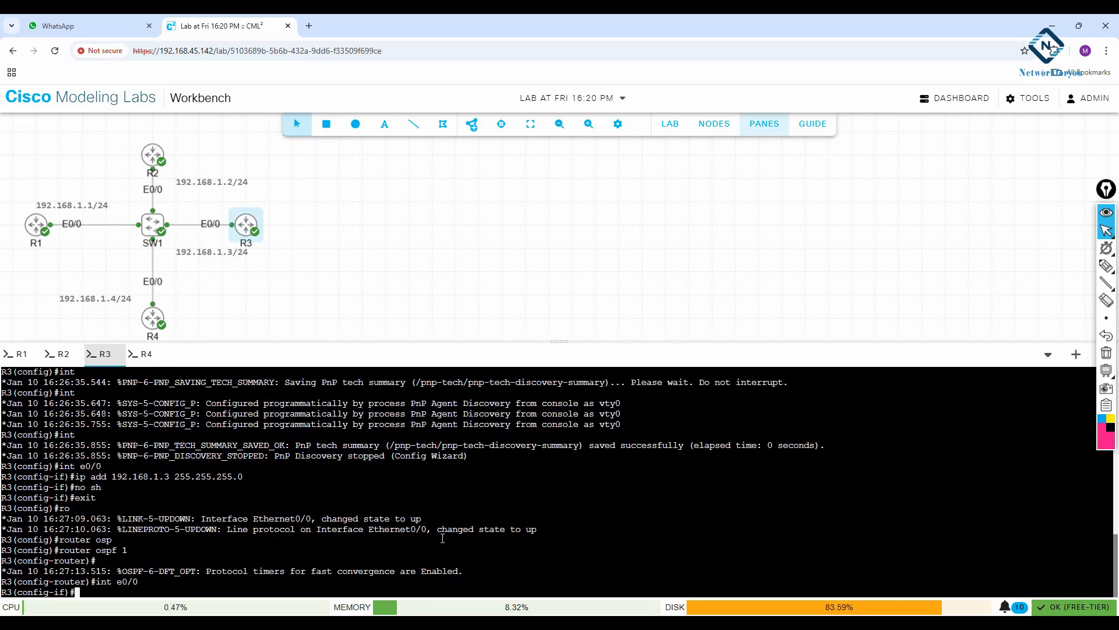
pyautogui.write('ip ops')
pyautogui.press('Tab')
pyautogui.press('BackSpace')
pyautogui.press('BackSpace')
pyautogui.write('spf 1 area')
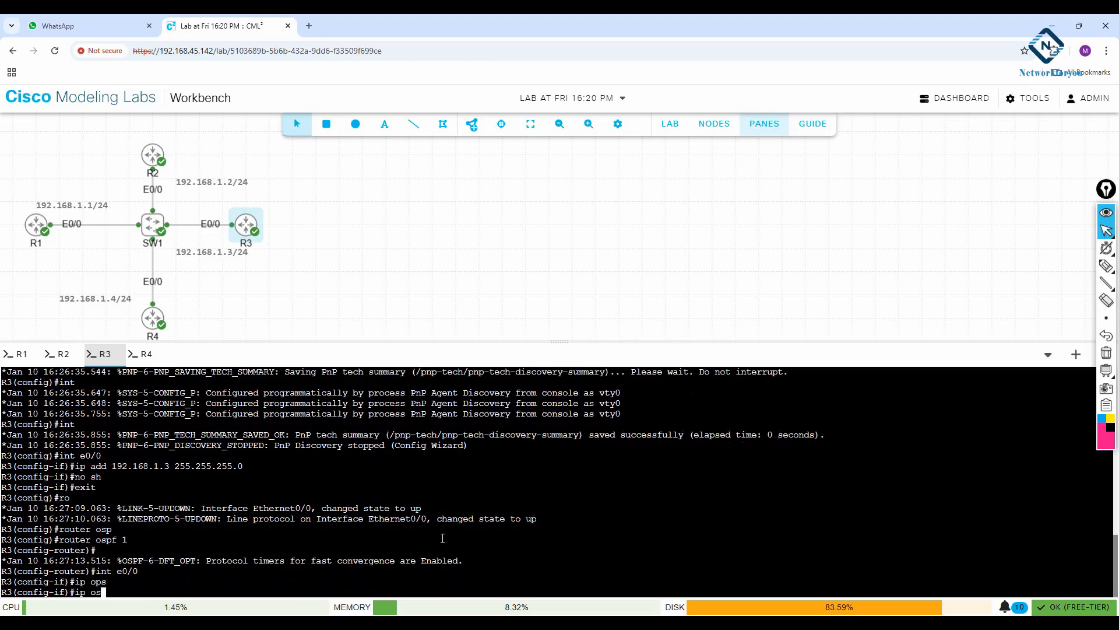
pyautogui.press('Tab')
pyautogui.write('1 area')
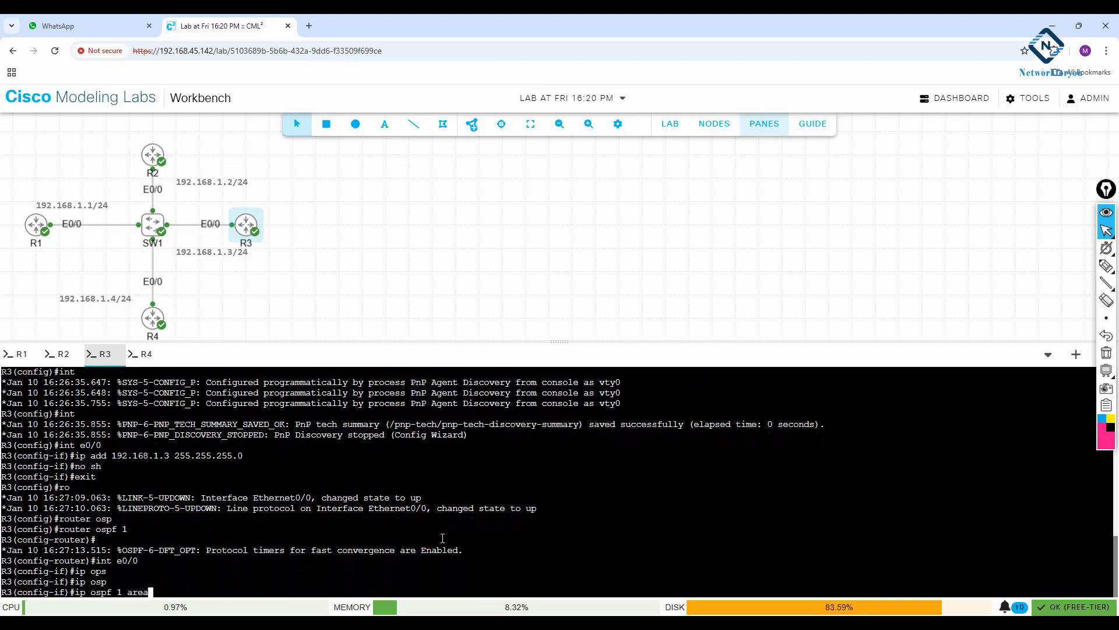
pyautogui.press('Tab')
pyautogui.write('0')
pyautogui.press('Return')
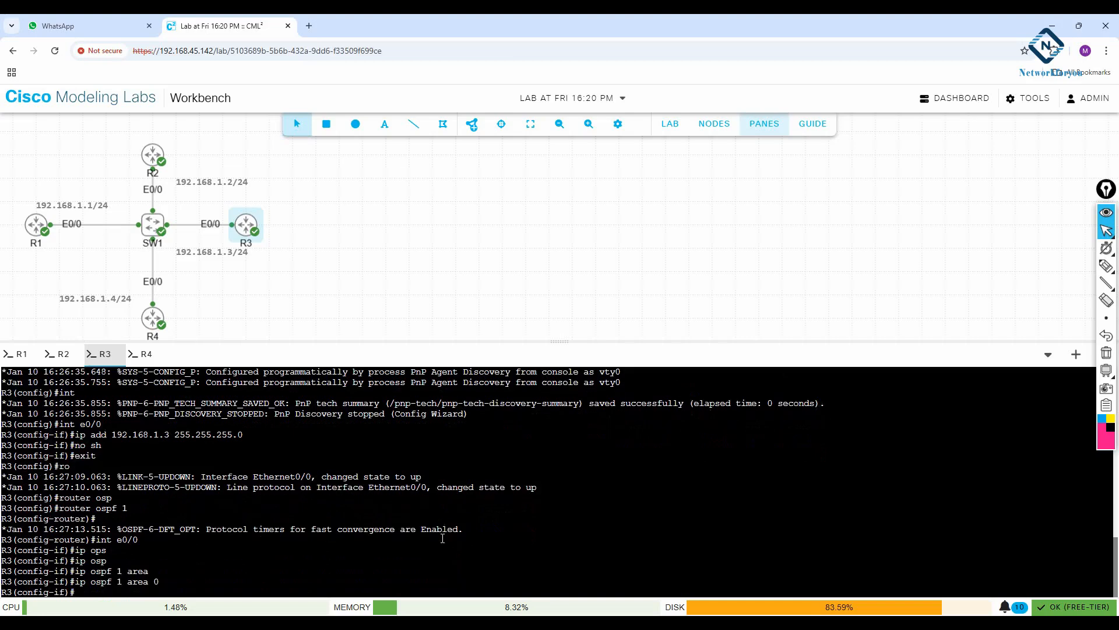
# Leave configuration mode on R3 and save its running configuration
pyautogui.write('exit')
pyautogui.press('Return')
pyautogui.press('Return')
pyautogui.write('exit')
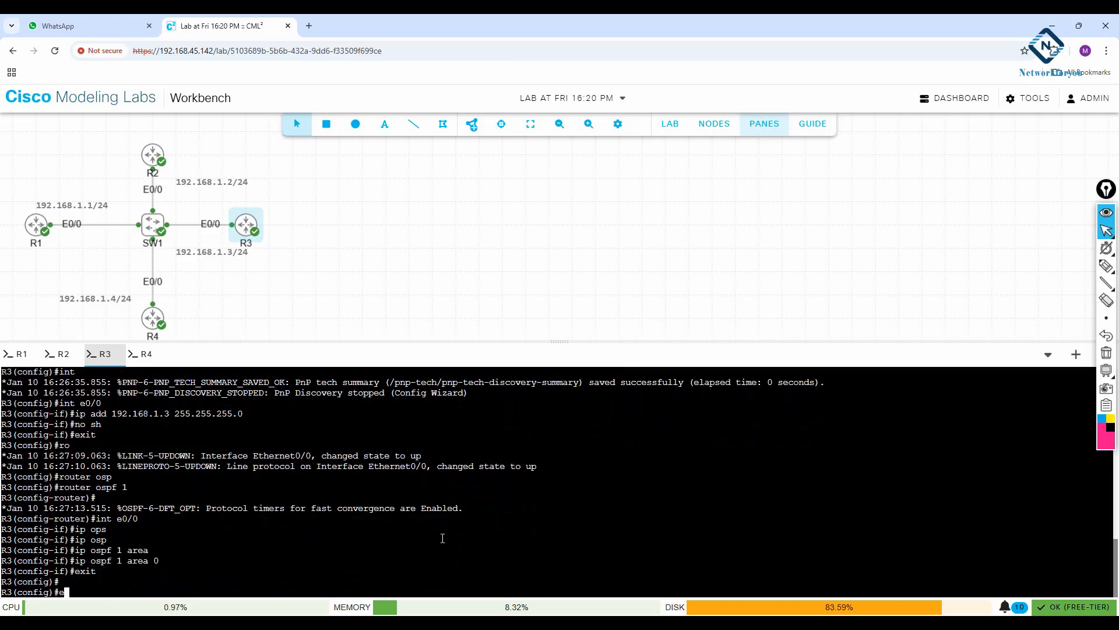
pyautogui.press('Return')
pyautogui.press('Return')
pyautogui.write('wr')
pyautogui.press('Return')
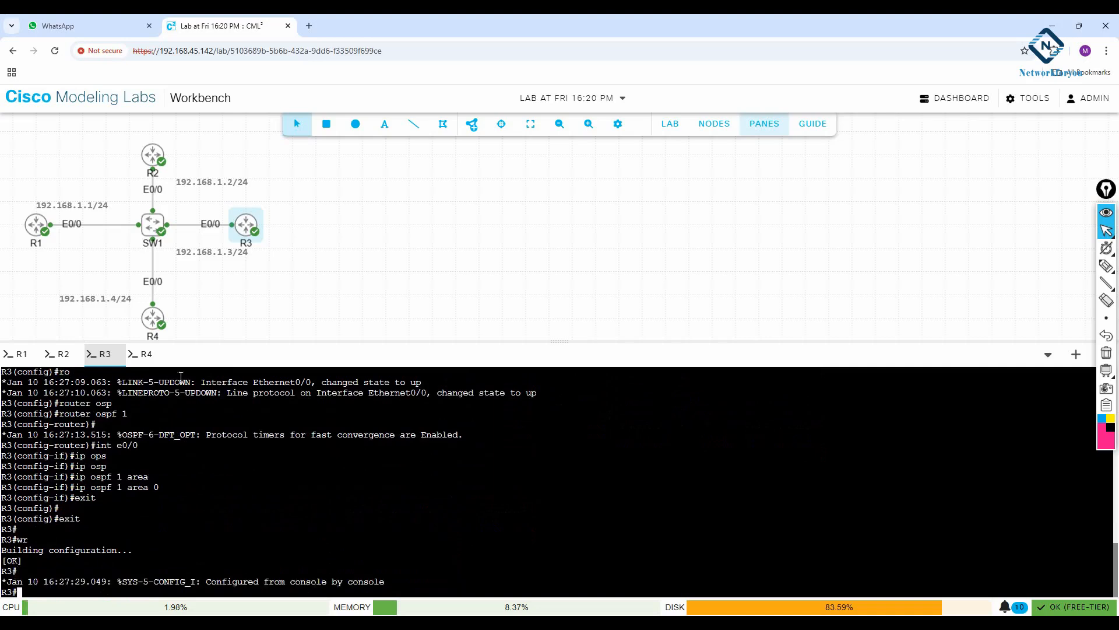
# In R4's console, enter global configuration mode and set the hostname to R4
pyautogui.click(141, 354)
pyautogui.press('Return')
pyautogui.press('Return')
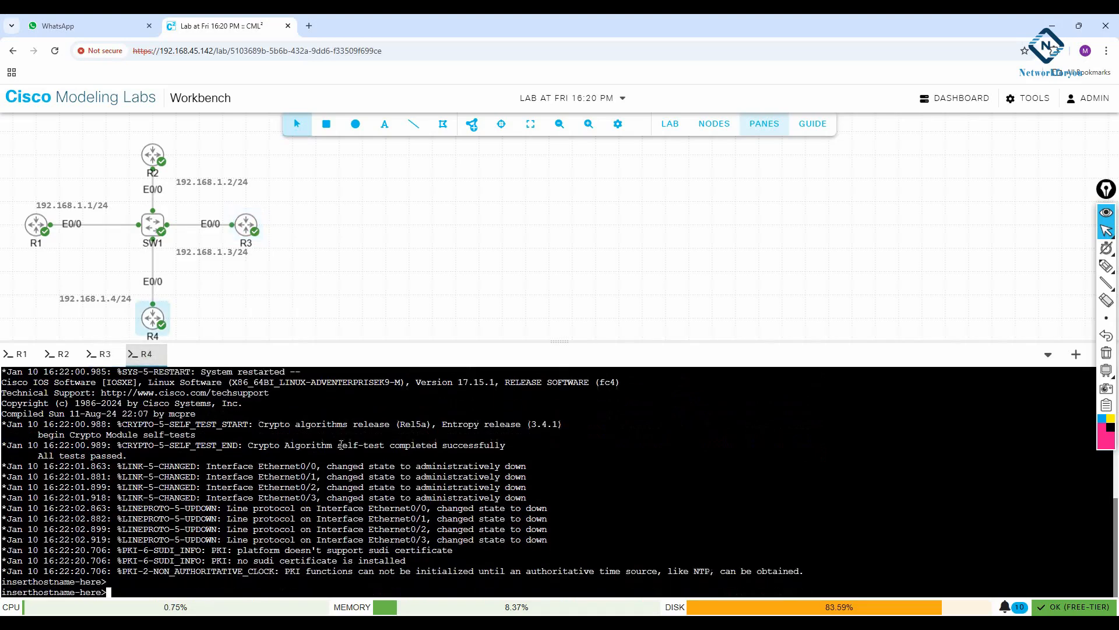
pyautogui.press('Return')
pyautogui.write('en')
pyautogui.press('Return')
pyautogui.write('config t')
pyautogui.press('Return')
pyautogui.write('host')
pyautogui.press('Tab')
pyautogui.write('R4')
pyautogui.press('Return')
pyautogui.press('Return')
# Apply OSPF process 1 area 0 to R4's interface e0/0 and review the OSPF messages in the console
pyautogui.write('int f')
pyautogui.press('BackSpace')
pyautogui.write('e0/0')
pyautogui.press('Return')
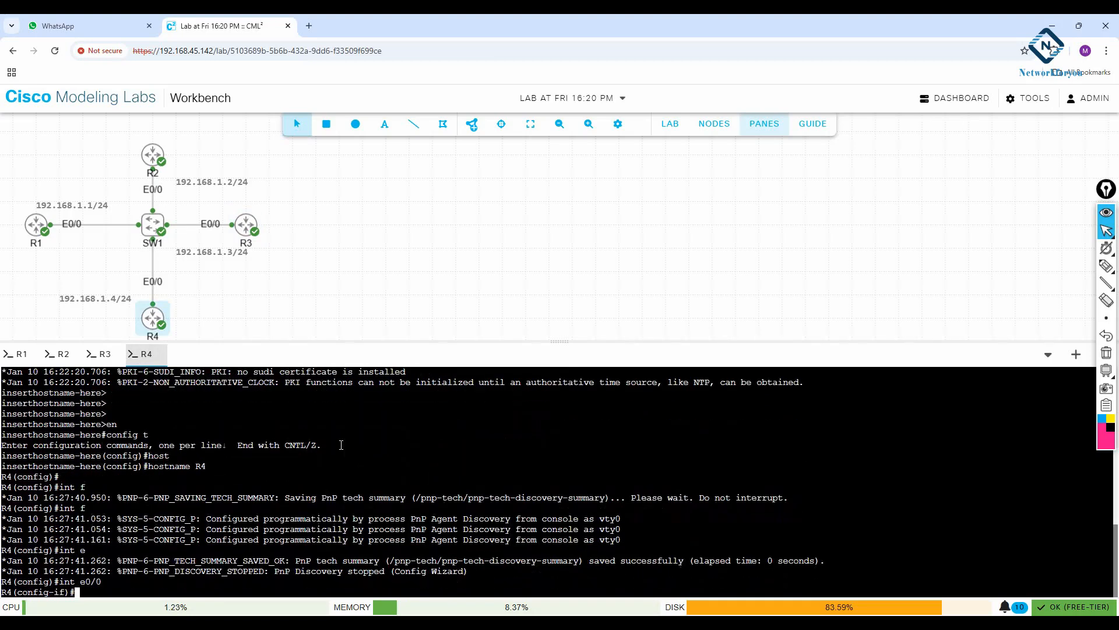
pyautogui.write('ip osp')
pyautogui.press('Tab')
pyautogui.write('1 area ')
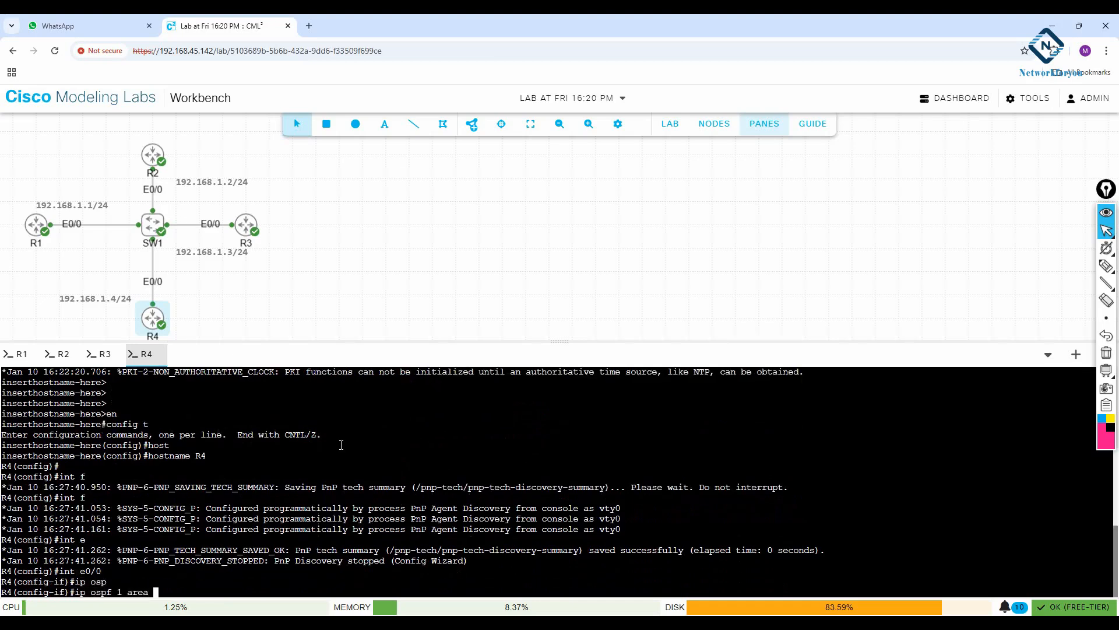
pyautogui.write('0')
pyautogui.press('Return')
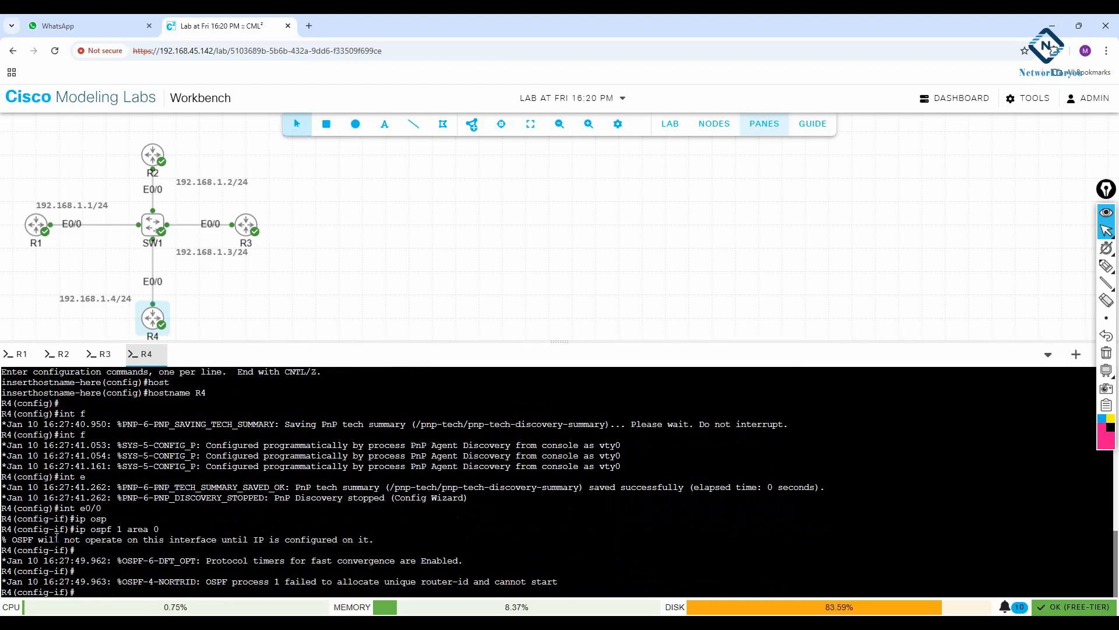
pyautogui.moveTo(104, 507); pyautogui.dragTo(65, 507)
pyautogui.moveTo(3, 539); pyautogui.dragTo(380, 540)
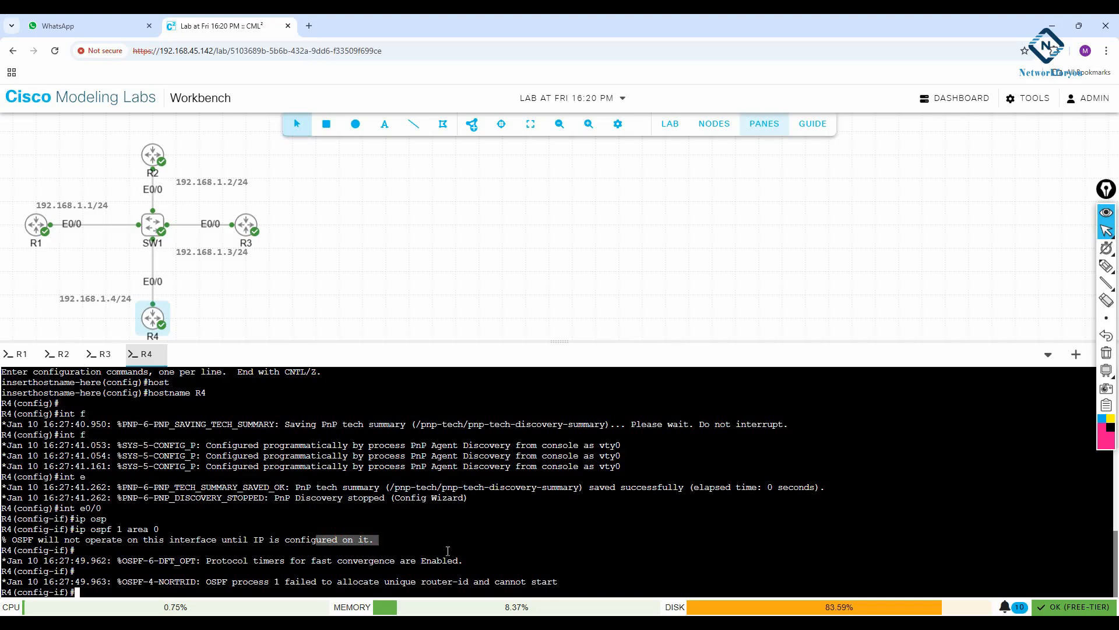
pyautogui.moveTo(460, 562); pyautogui.dragTo(568, 582)
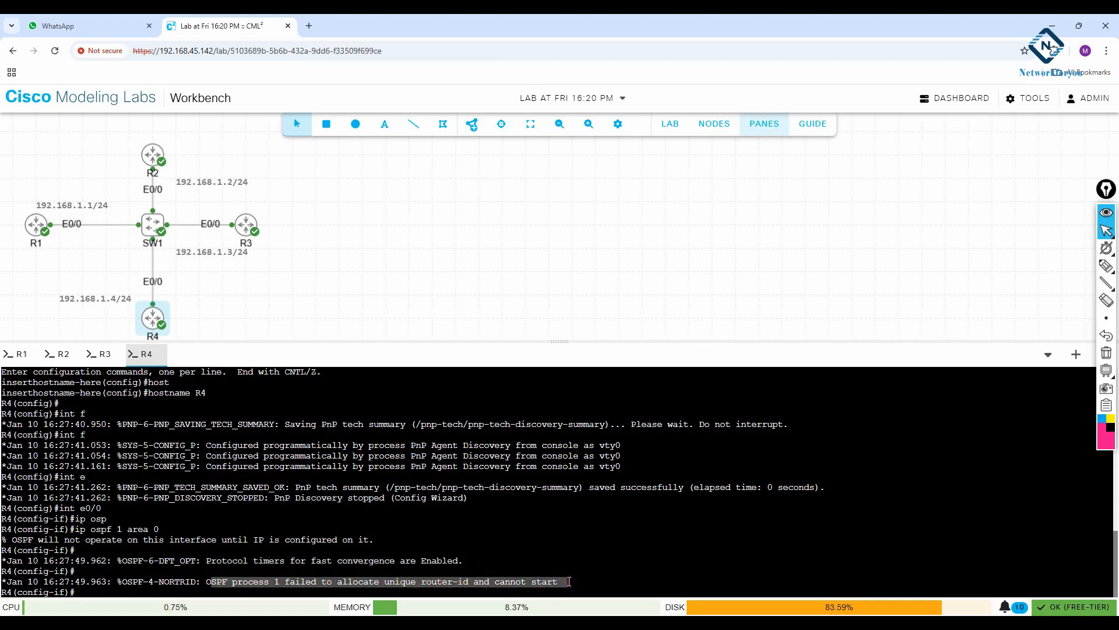
pyautogui.click(569, 581)
# Assign 192.168.1.4 with mask 255.255.255.0 to R4's interface e0/0, enable it and leave interface configuration
pyautogui.write('i')
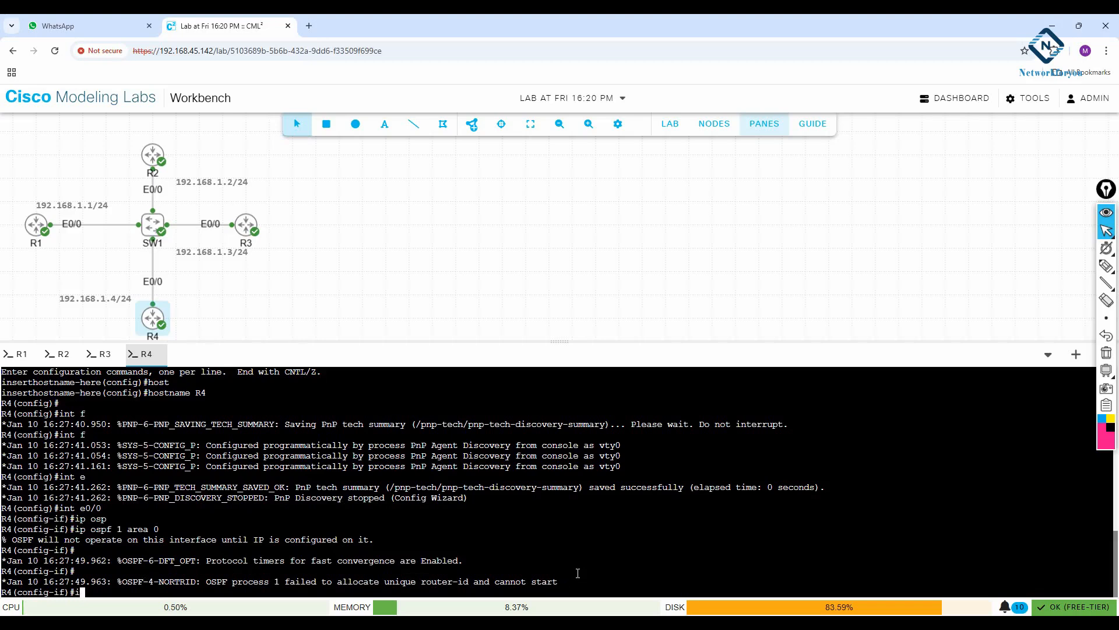
pyautogui.write('p add 192.168.1.4 5255.255.255.0')
pyautogui.press('Return')
pyautogui.write('no sh')
pyautogui.press('Return')
pyautogui.write('exit')
pyautogui.press('Return')
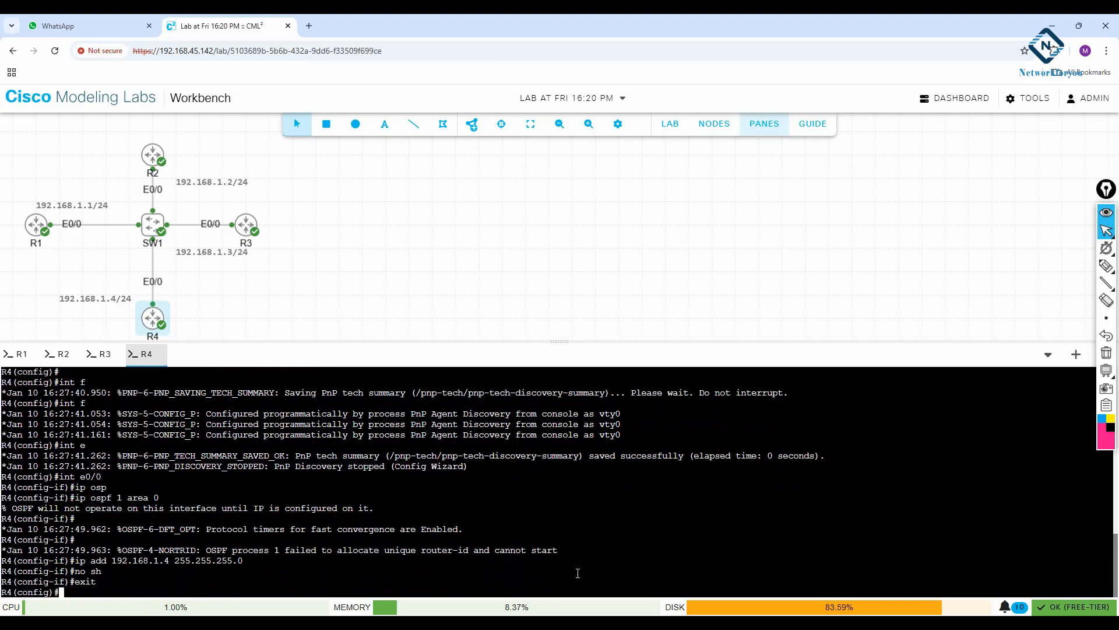
# Enter router configuration for OSPF process 1 on R4
pyautogui.write('router osp')
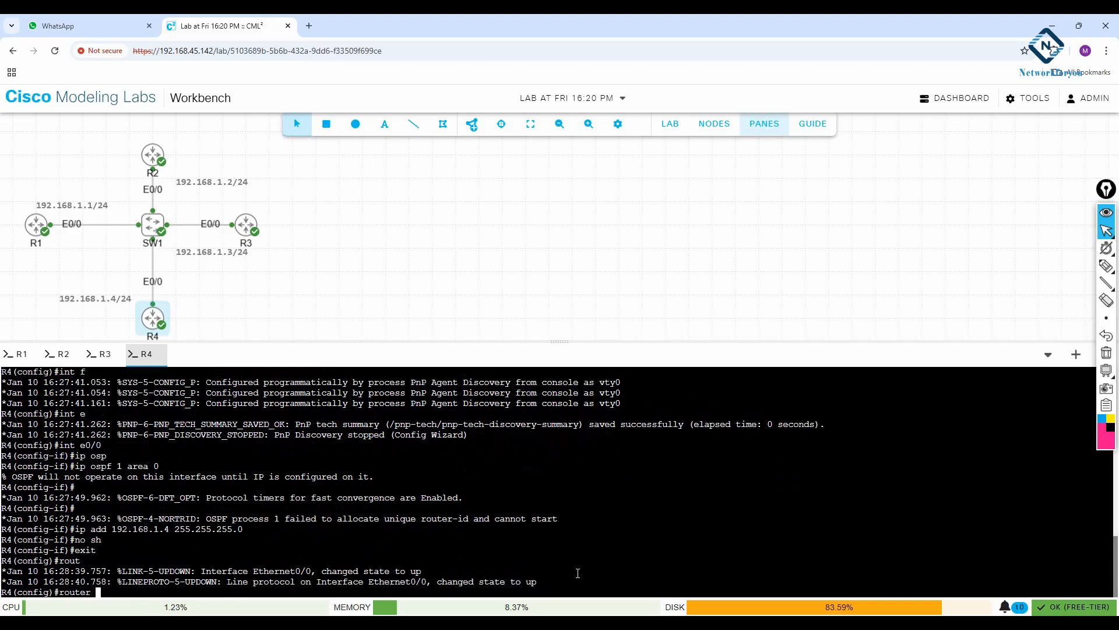
pyautogui.press('Tab')
pyautogui.write('1')
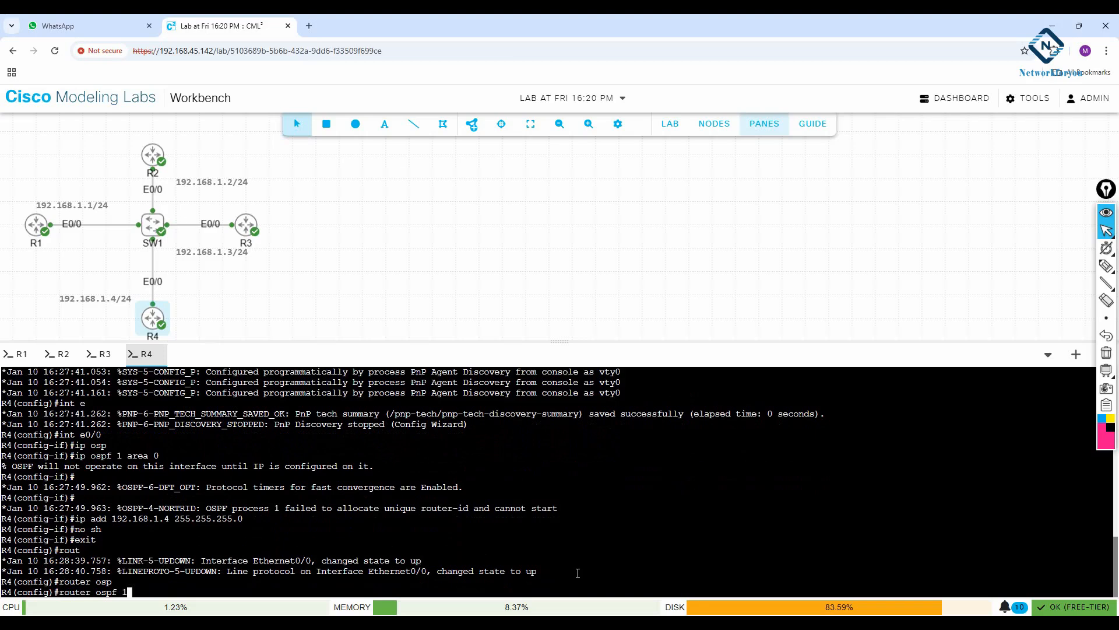
pyautogui.press('Return')
# Reapply OSPF process 1 in area 0 to R4's addressed interface e0/0 and leave interface configuration
pyautogui.write('int ')
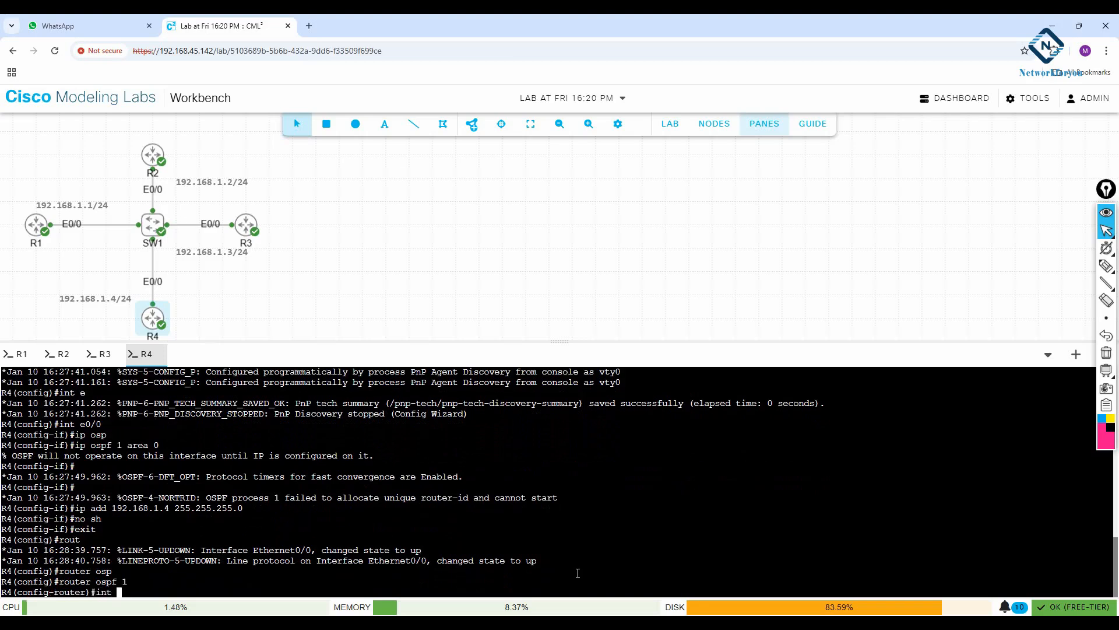
pyautogui.write('e0/0')
pyautogui.press('Return')
pyautogui.write('ip o')
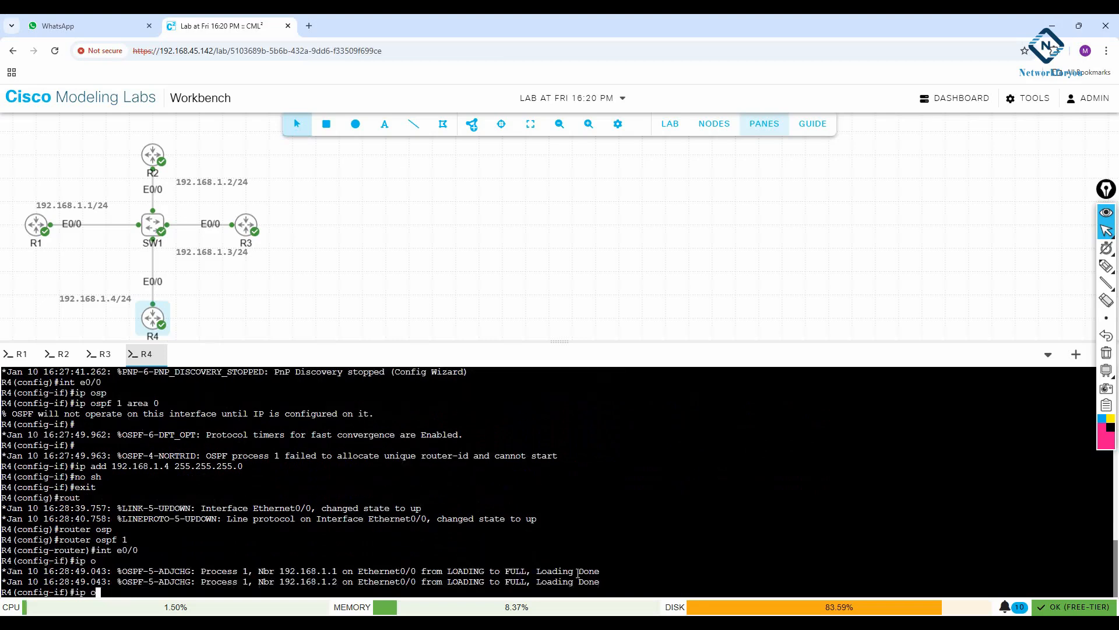
pyautogui.write('spf 1 a')
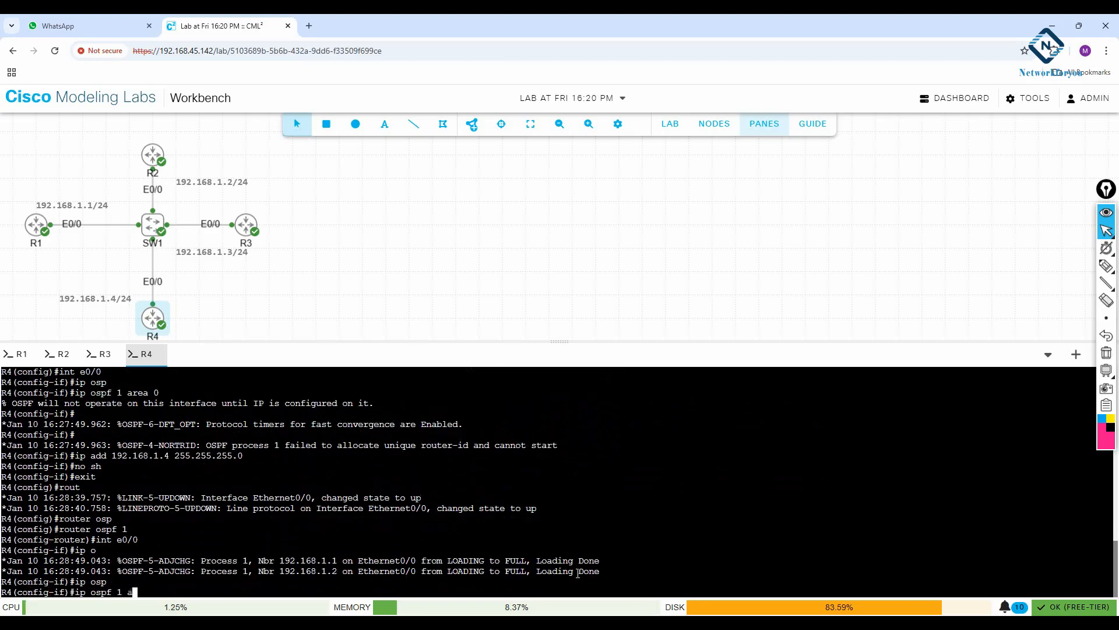
pyautogui.write('rea 0')
pyautogui.press('Return')
pyautogui.write('e')
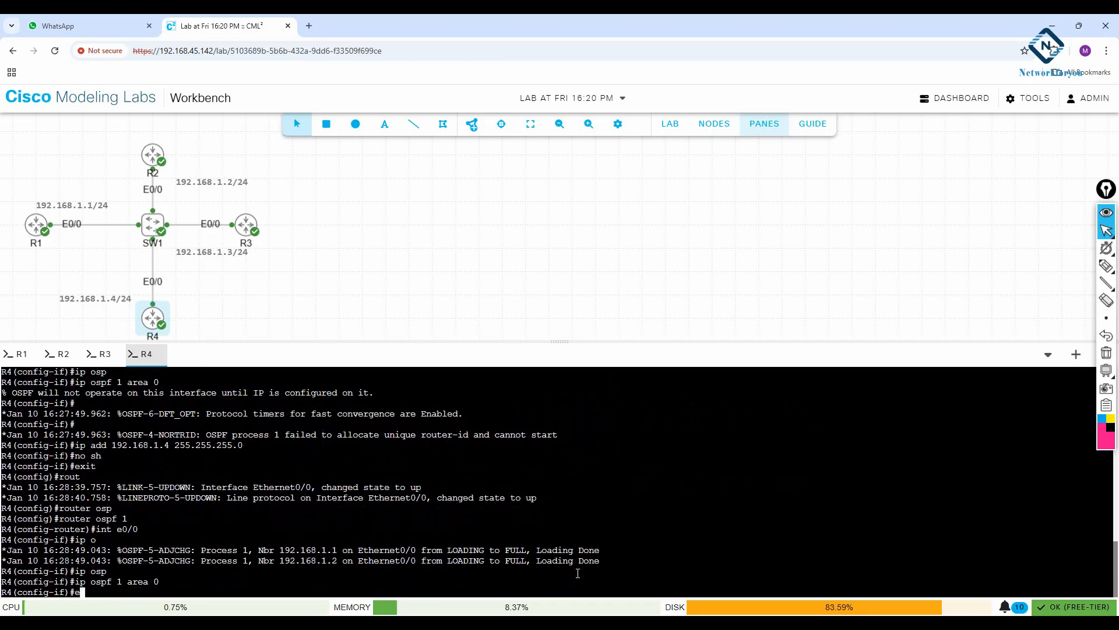
pyautogui.write('xit')
pyautogui.press('Return')
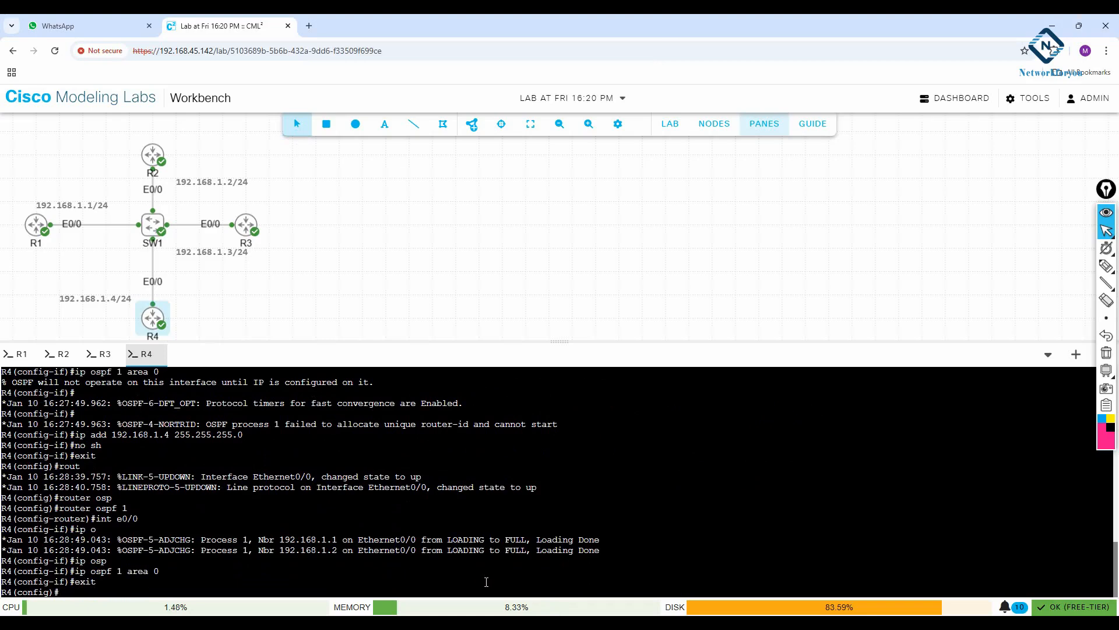
# Leave global configuration mode on R4 and return to its privileged prompt
pyautogui.press('Return')
pyautogui.press('Return')
pyautogui.press('Return')
pyautogui.press('Return')
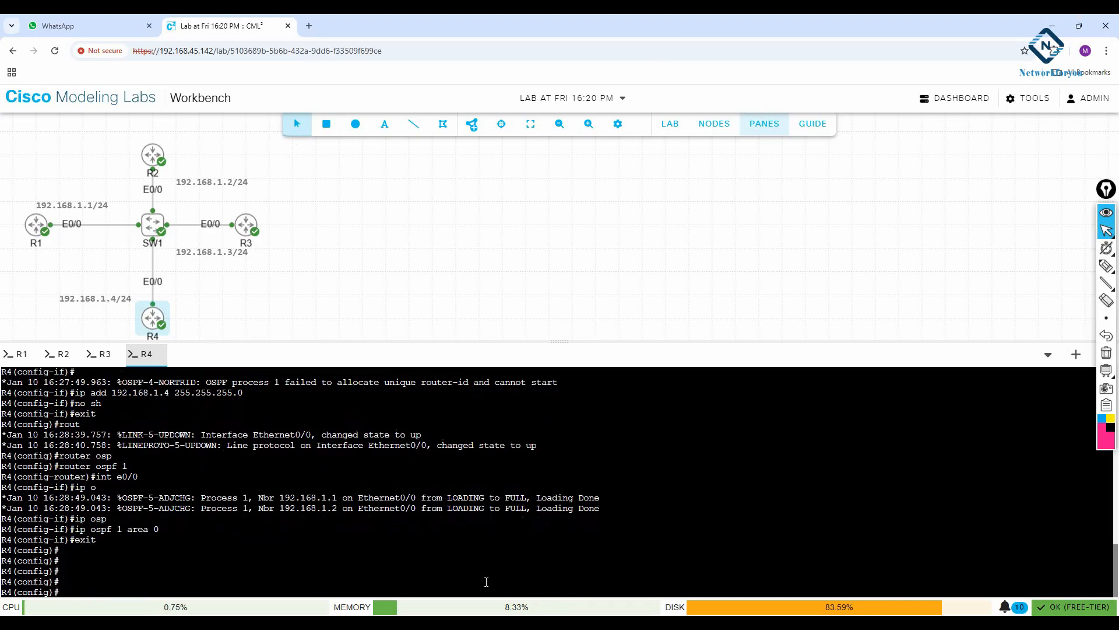
pyautogui.press('Return')
pyautogui.press('Return')
pyautogui.write('exit')
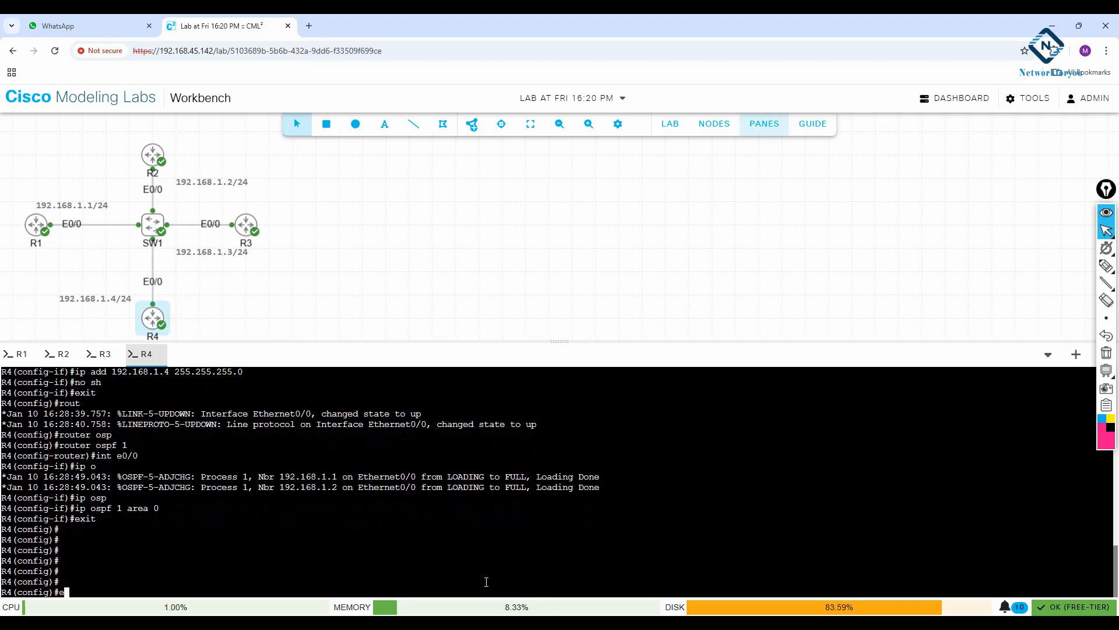
pyautogui.press('Return')
pyautogui.press('Return')
pyautogui.press('Return')
# Display the OSPF neighbor table on R4 and examine each neighbor's ID and state
pyautogui.write('sh ip osp')
pyautogui.press('Tab')
pyautogui.write('ne')
pyautogui.press('Tab')
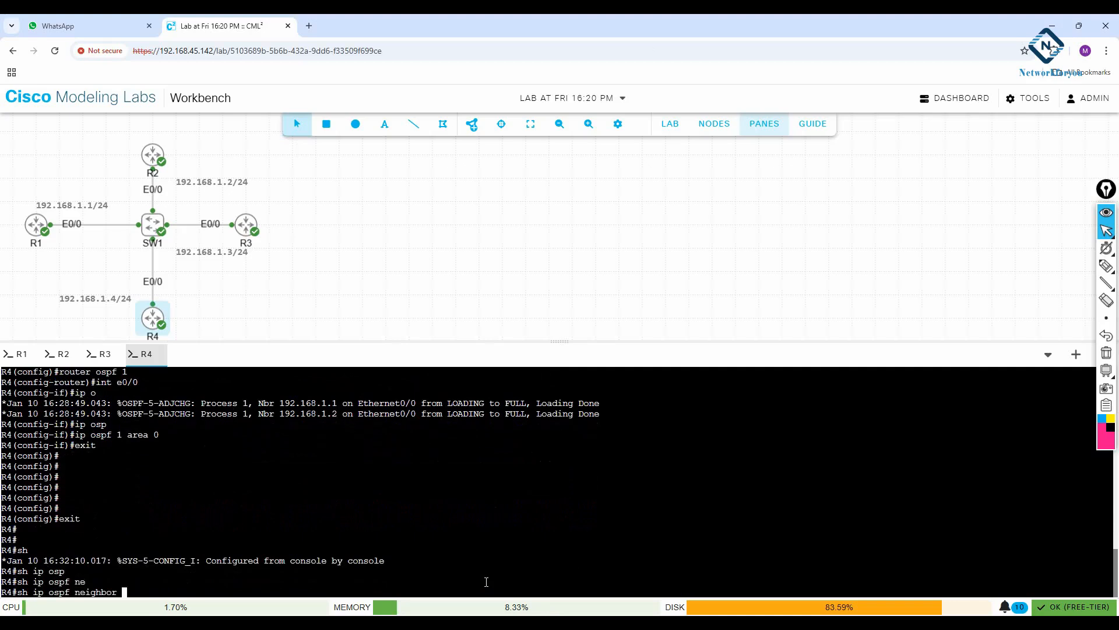
pyautogui.press('Return')
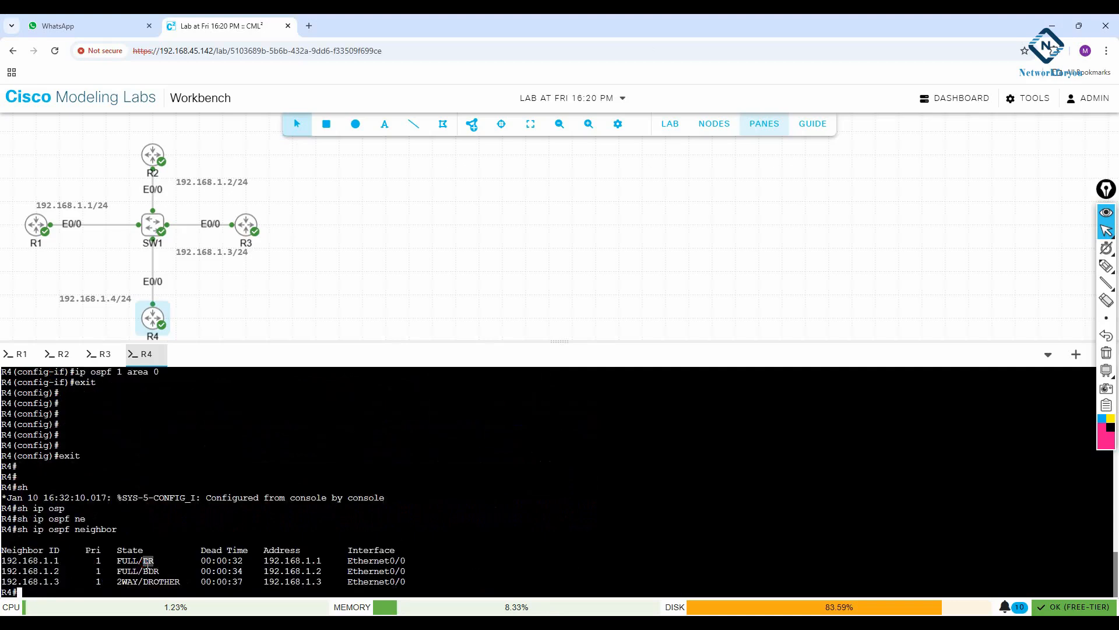
pyautogui.moveTo(159, 571)
pyautogui.mouseDown()
pyautogui.moveTo(142, 574)
pyautogui.moveTo(163, 582)
pyautogui.moveTo(144, 581)
pyautogui.moveTo(145, 561)
pyautogui.moveTo(174, 582)
pyautogui.moveTo(150, 586)
pyautogui.mouseUp()
pyautogui.moveTo(156, 560); pyautogui.dragTo(140, 562)
pyautogui.moveTo(185, 581); pyautogui.dragTo(166, 582)
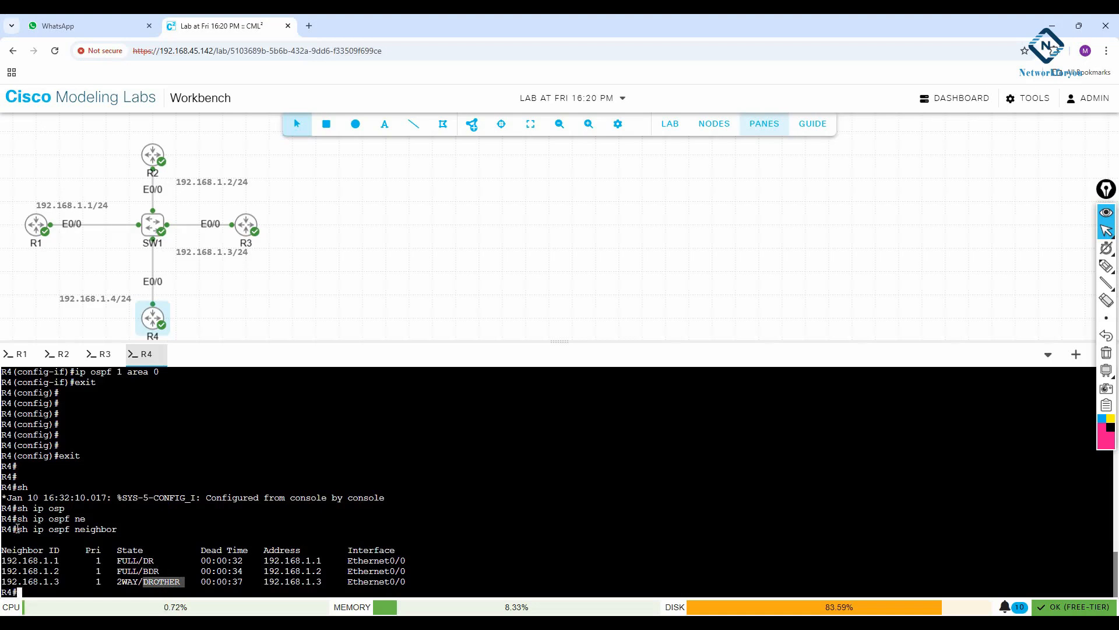
pyautogui.moveTo(18, 530); pyautogui.dragTo(125, 528)
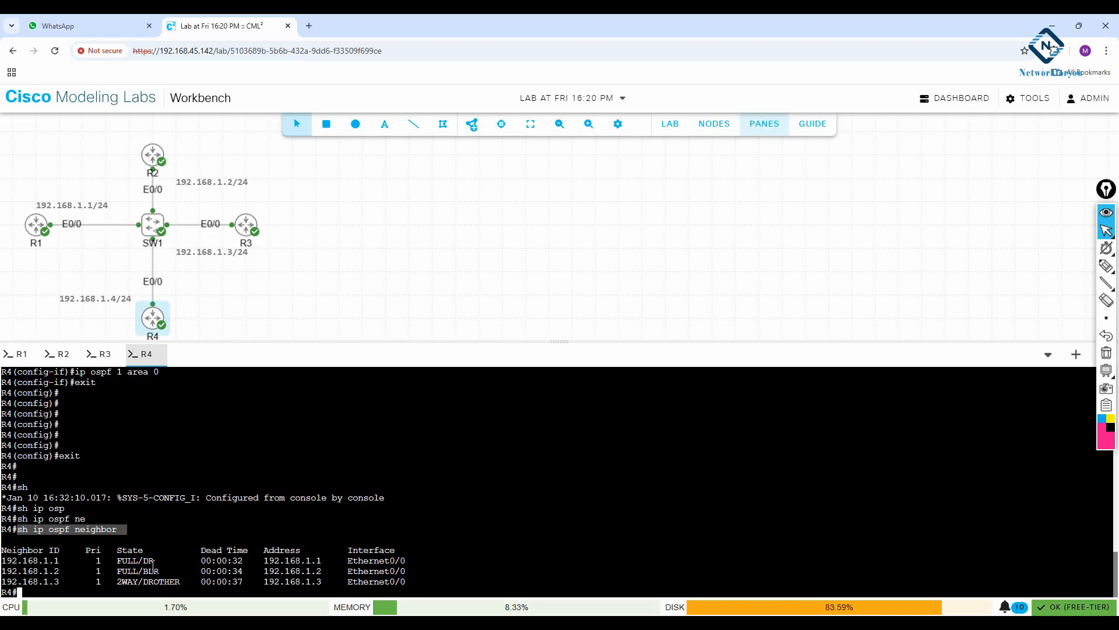
pyautogui.moveTo(59, 561); pyautogui.dragTo(2, 563)
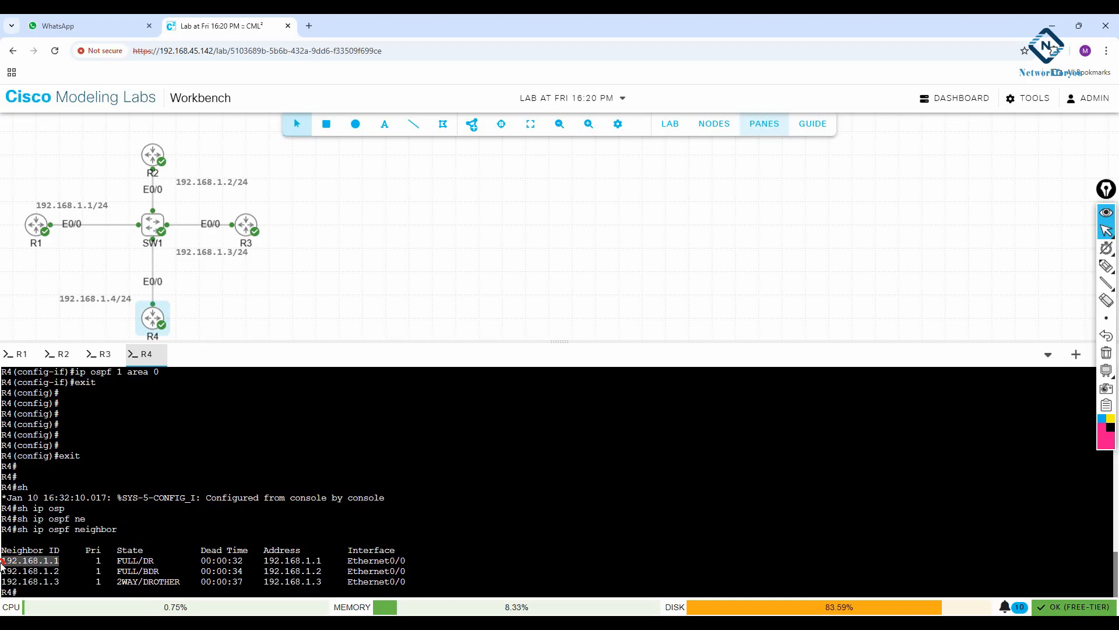